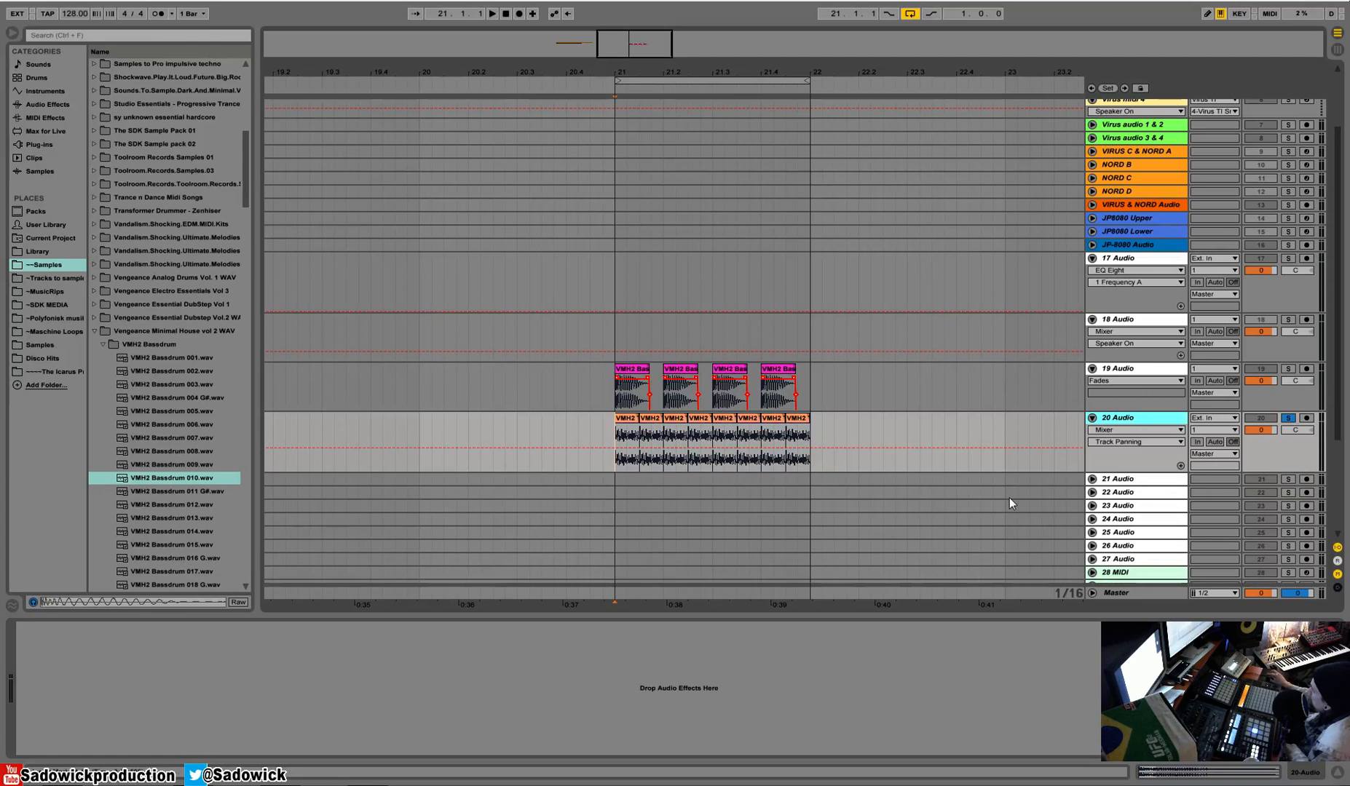
# Add a Compressor from the audio effects to the 20 Audio toms track and audition the loop.
pyautogui.click(43, 94)
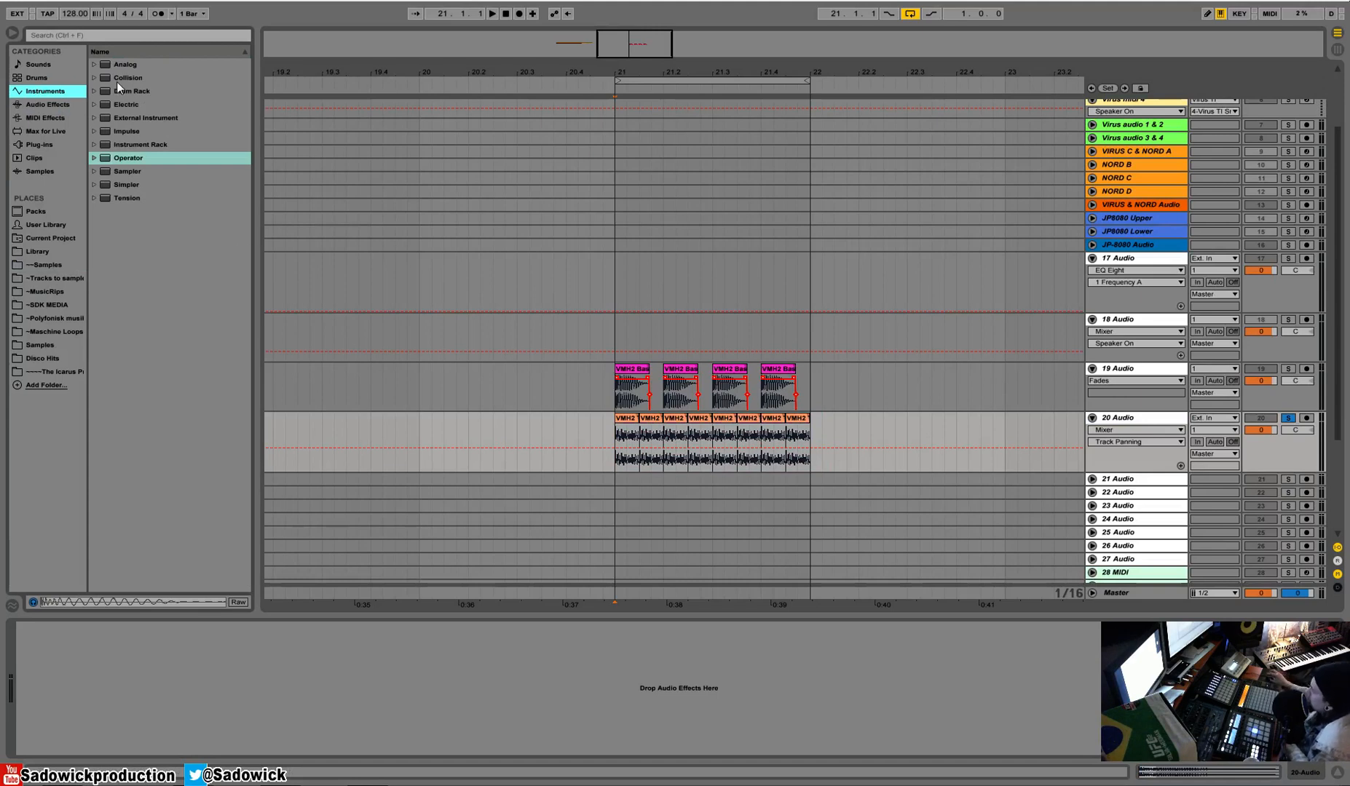
pyautogui.click(41, 106)
pyautogui.moveTo(126, 155)
pyautogui.mouseDown()
pyautogui.moveTo(266, 632)
pyautogui.moveTo(314, 633)
pyautogui.mouseUp()
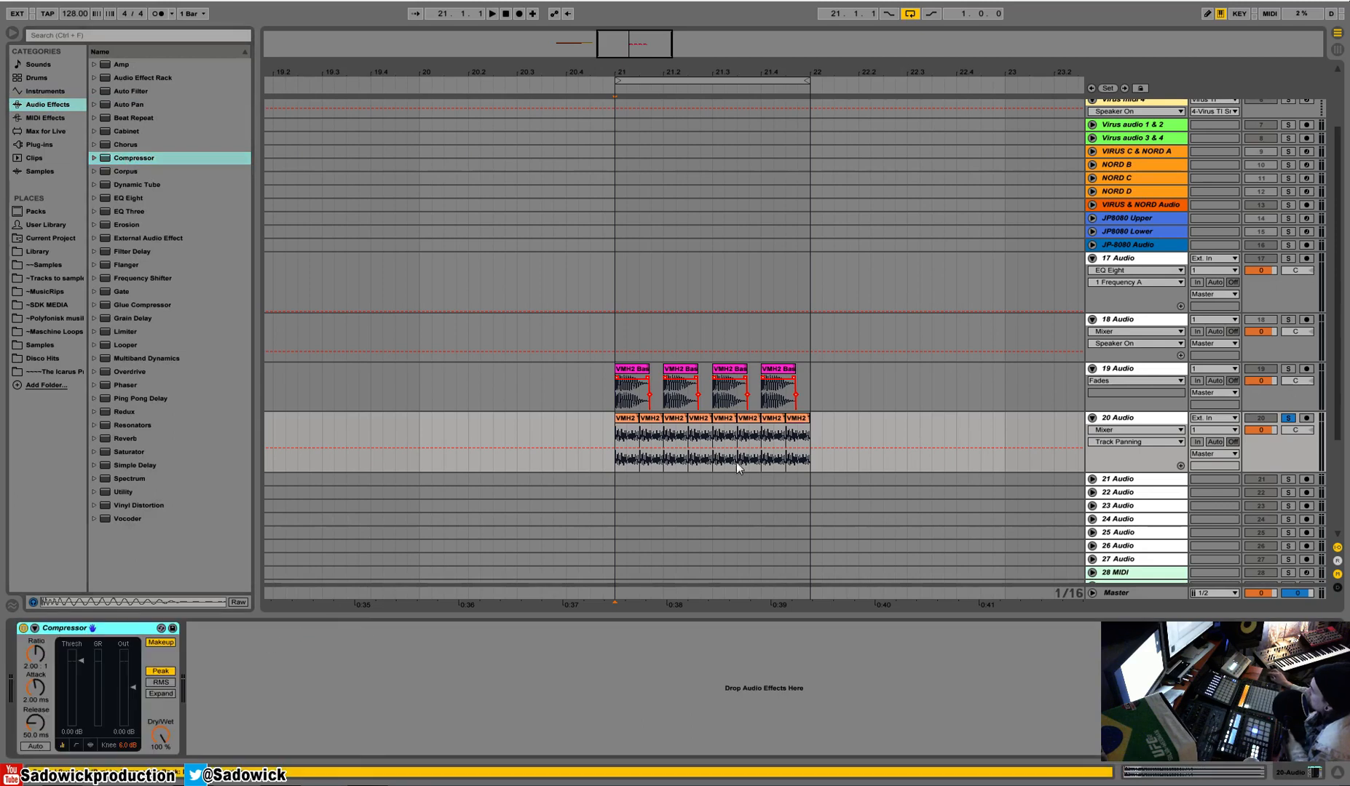
pyautogui.press('space')
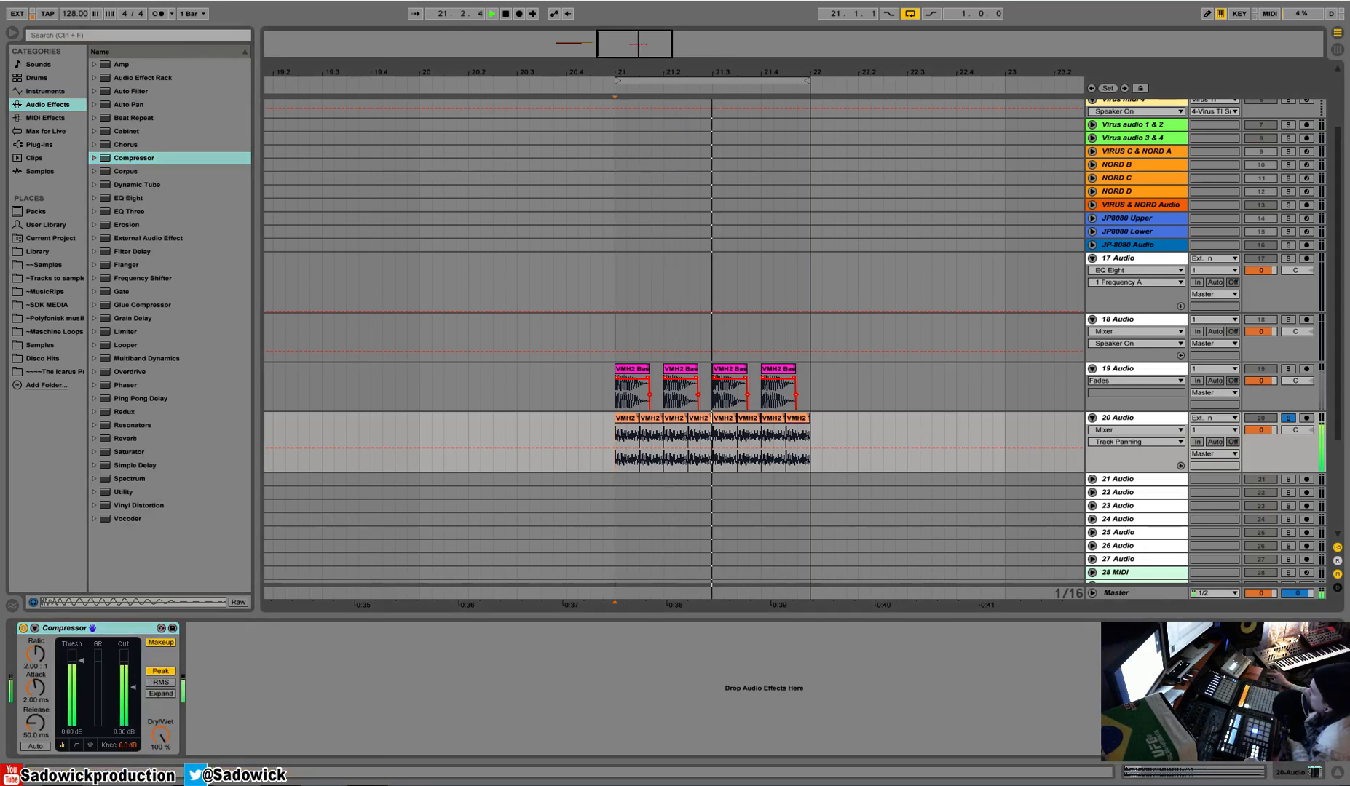
pyautogui.press('space')
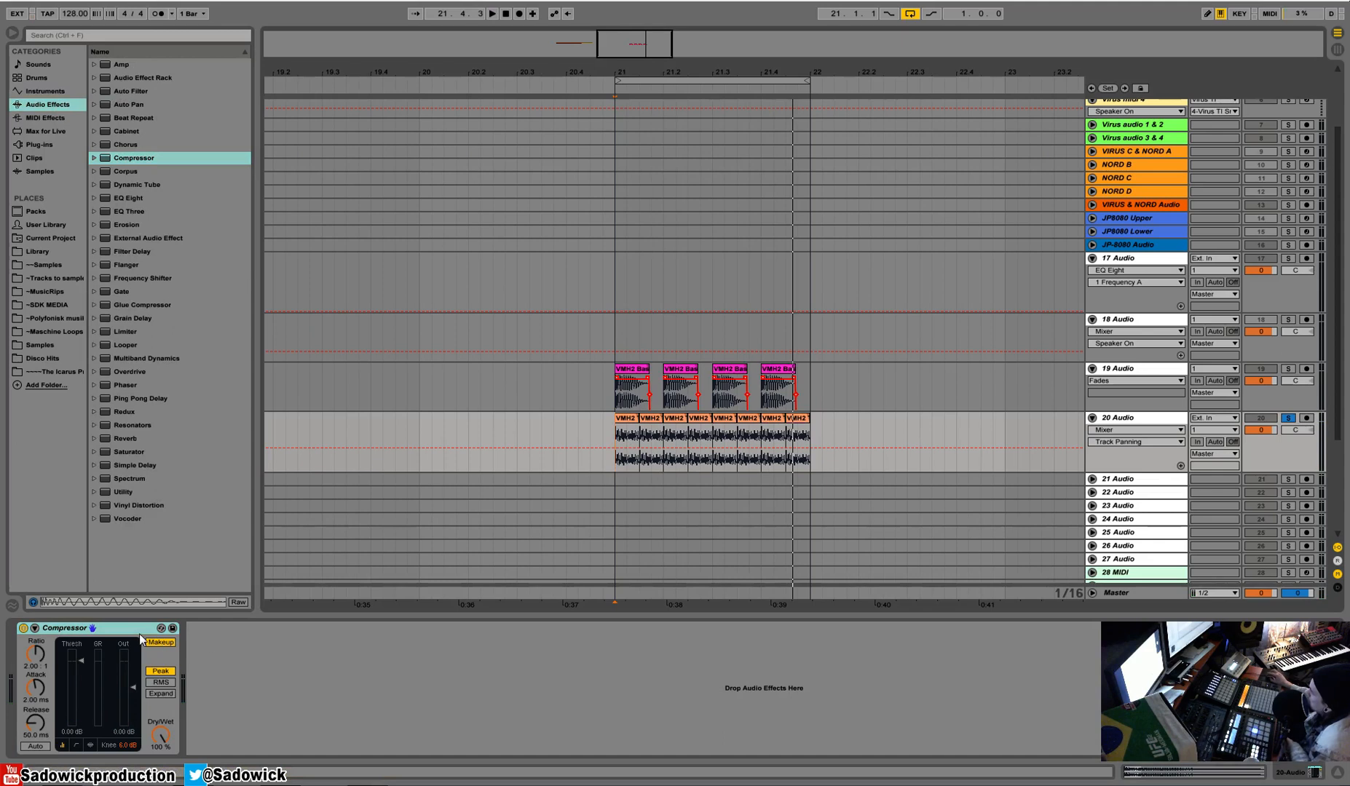
# Lower the compressor threshold to -11.2 dB and play the enlarged toms track.
pyautogui.moveTo(76, 660); pyautogui.dragTo(98, 658)
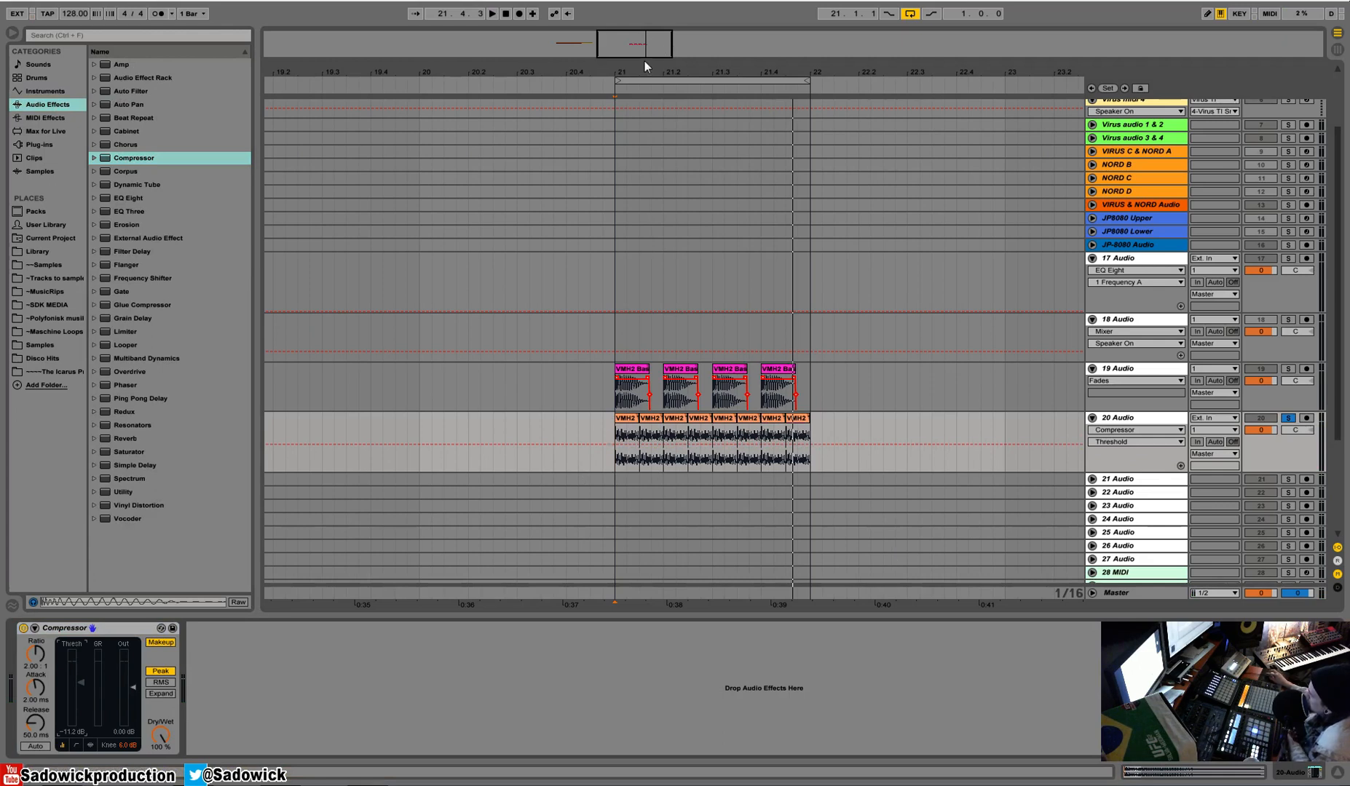
pyautogui.moveTo(637, 67); pyautogui.dragTo(575, 69)
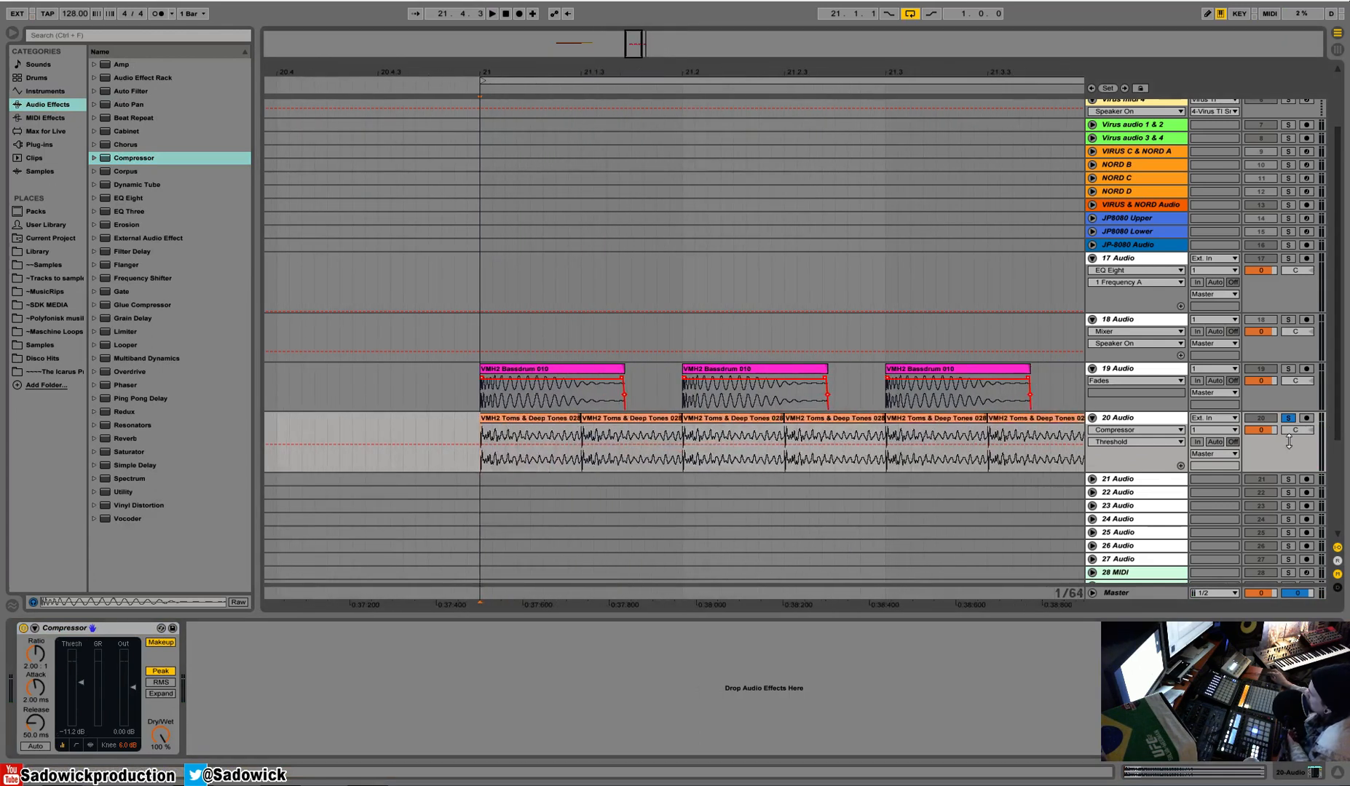
pyautogui.moveTo(1298, 441); pyautogui.dragTo(1258, 504)
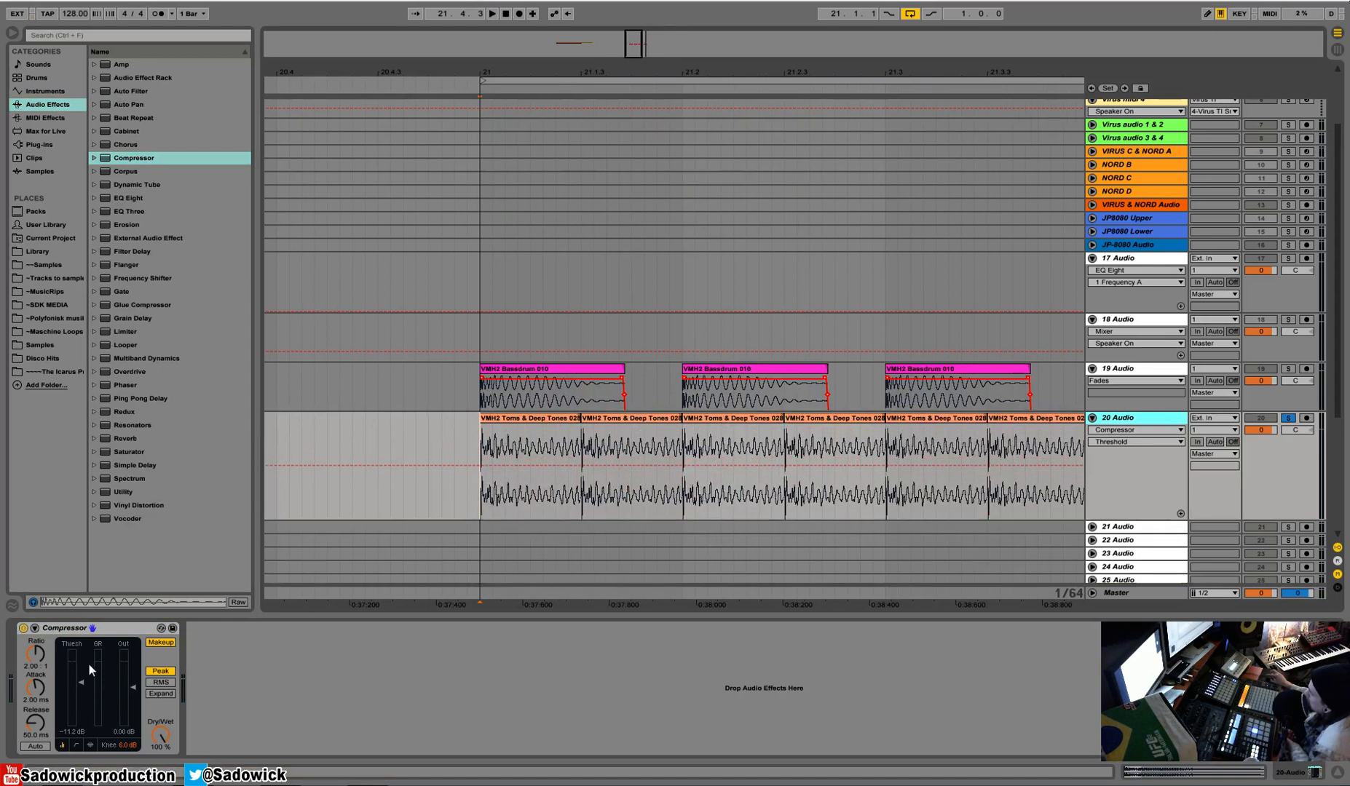
pyautogui.press('space')
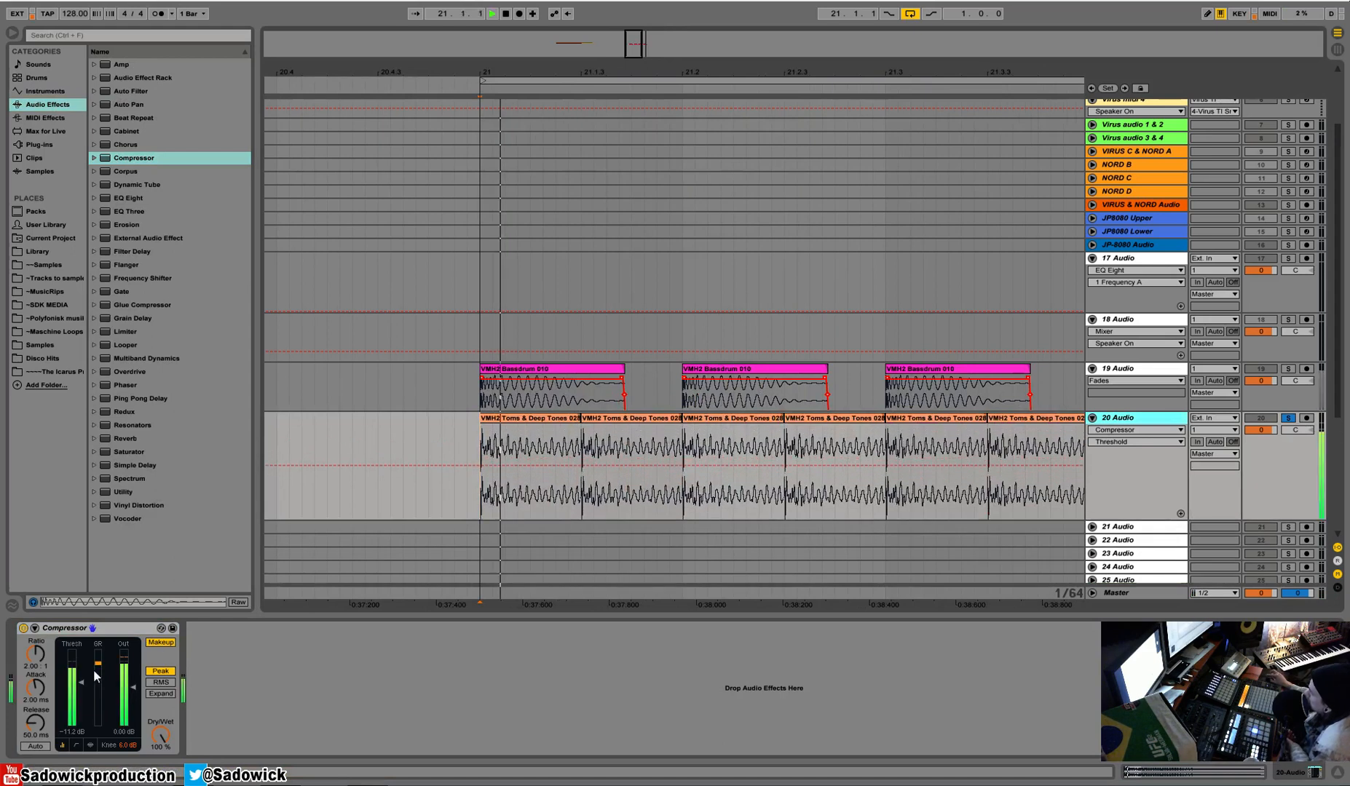
# Turn off the compressor's makeup gain and check the gain reduction briefly in the activity view.
pyautogui.click(160, 642)
pyautogui.click(89, 746)
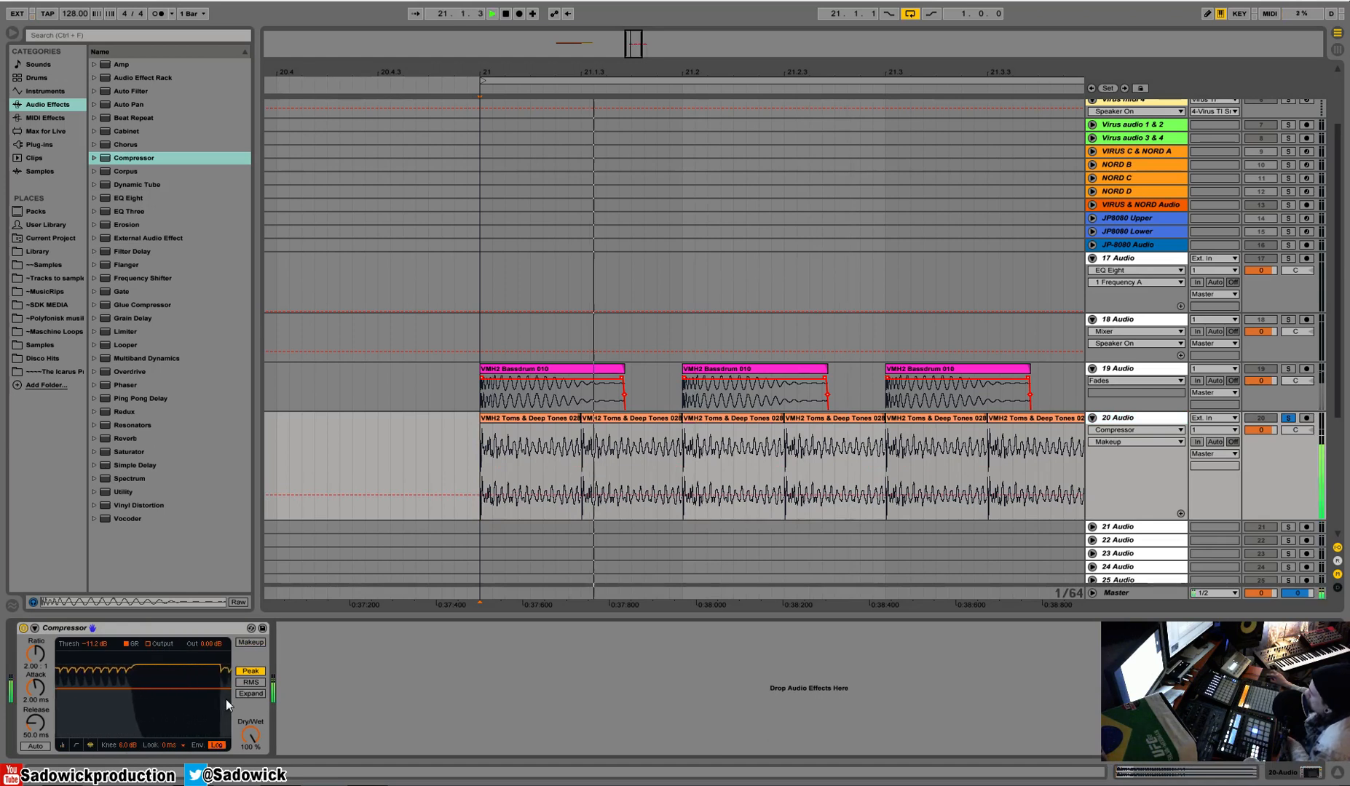
pyautogui.click(62, 745)
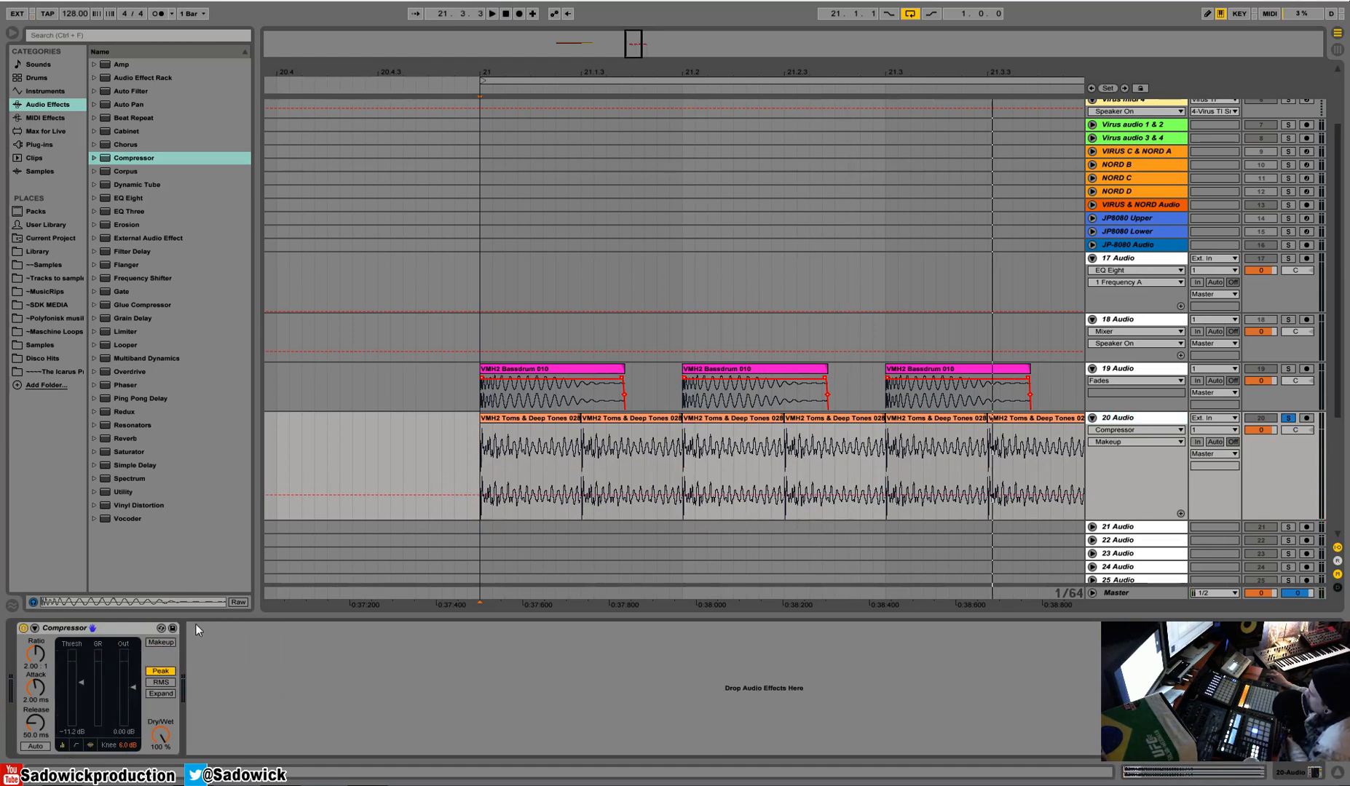
# Reset the compressor threshold to its default of 0.00 dB.
pyautogui.rightClick(78, 681)
pyautogui.click(111, 725)
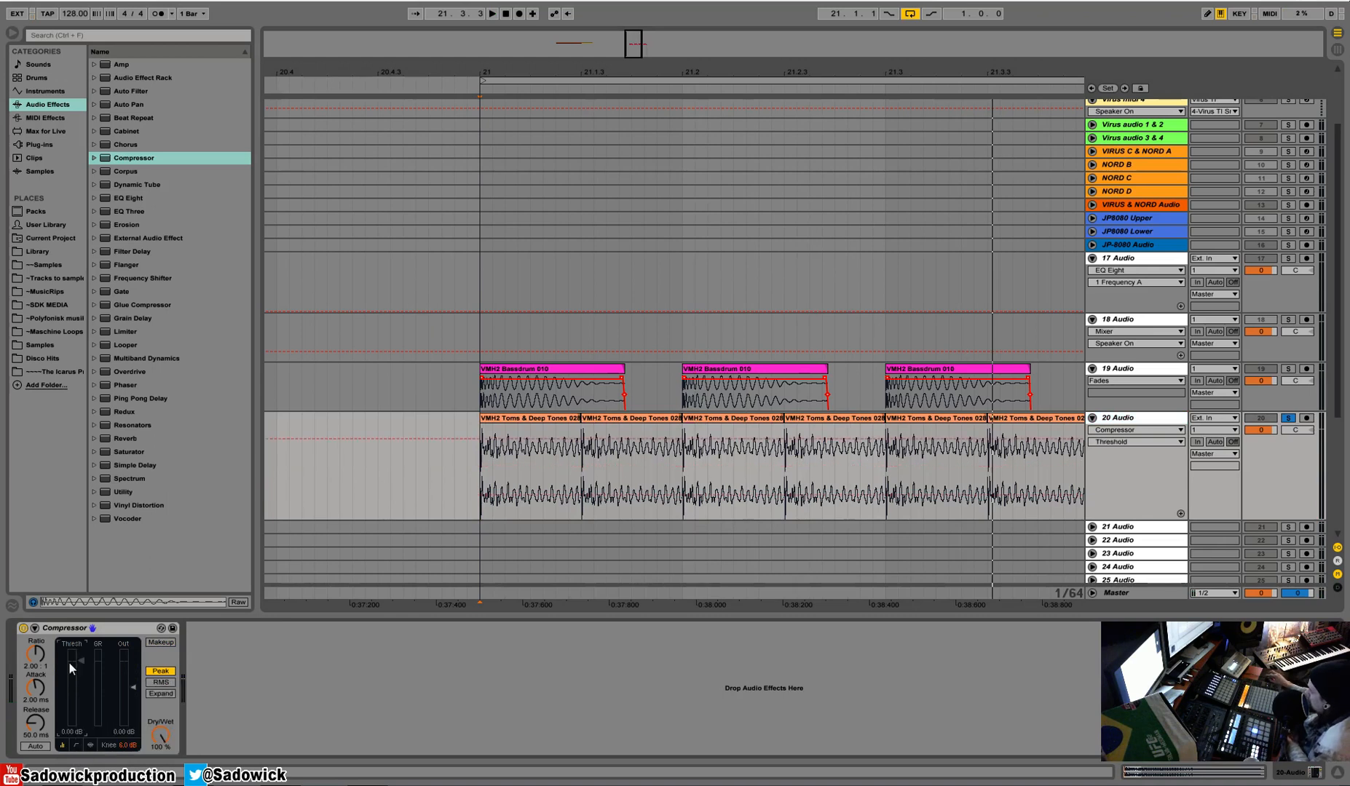
pyautogui.click(113, 630)
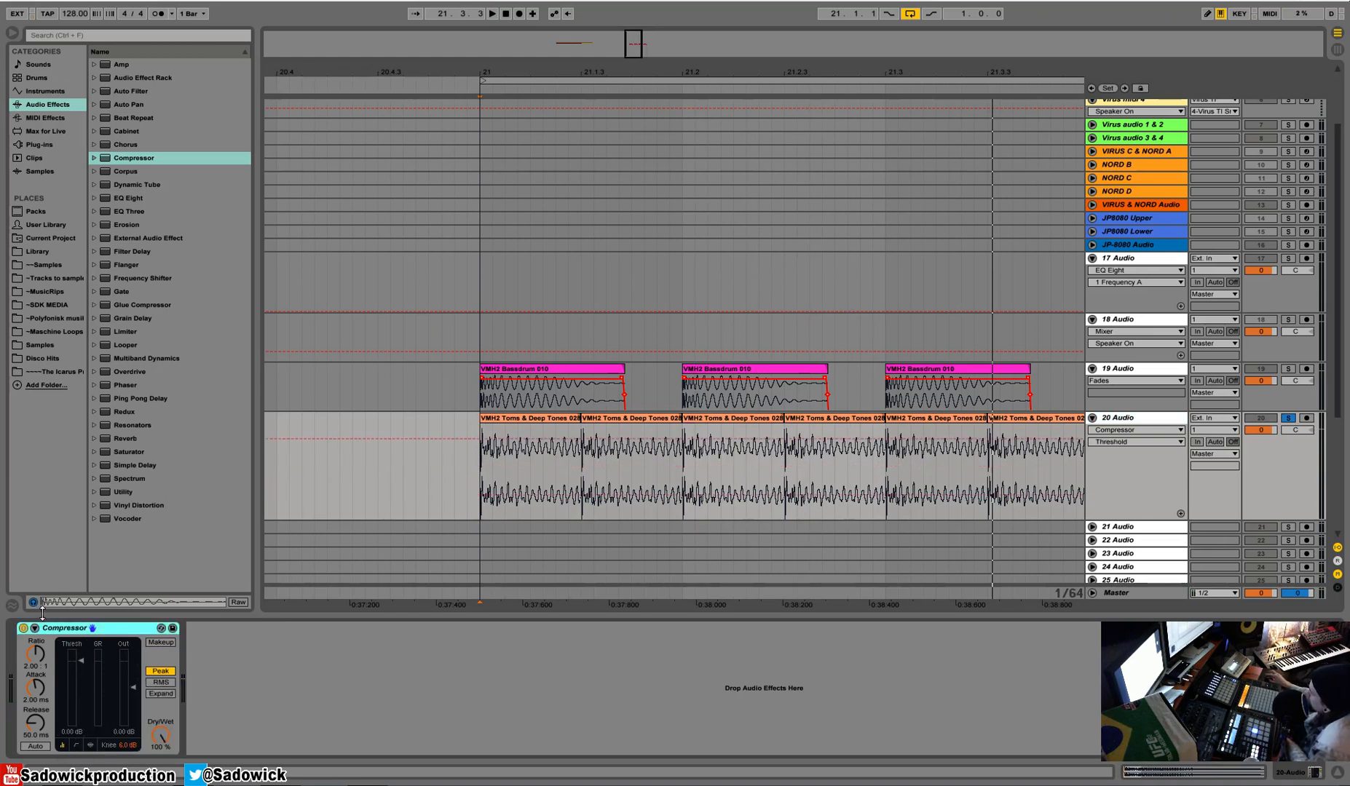
# Enable the compressor's sidechain and set its audio source to the kick track, 19-Audio.
pyautogui.click(34, 629)
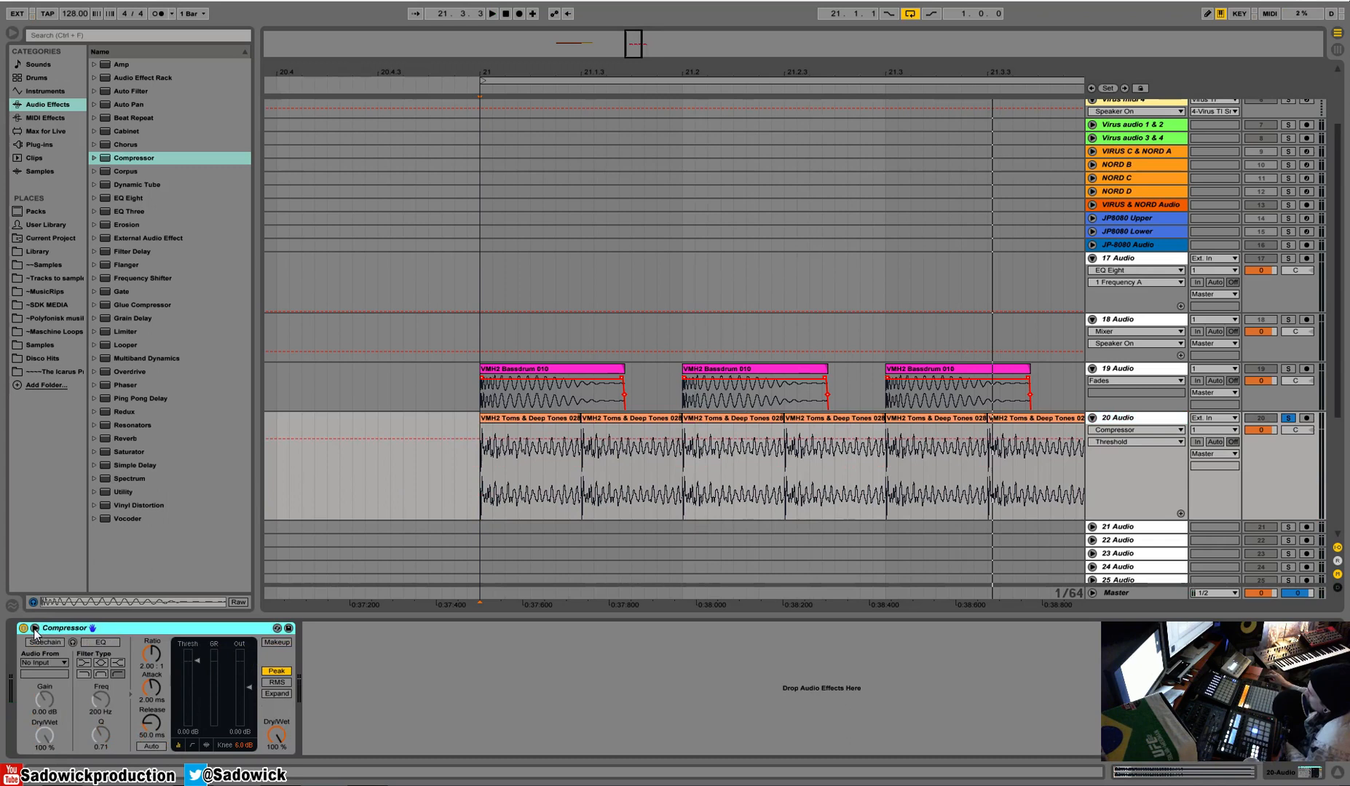
pyautogui.click(45, 663)
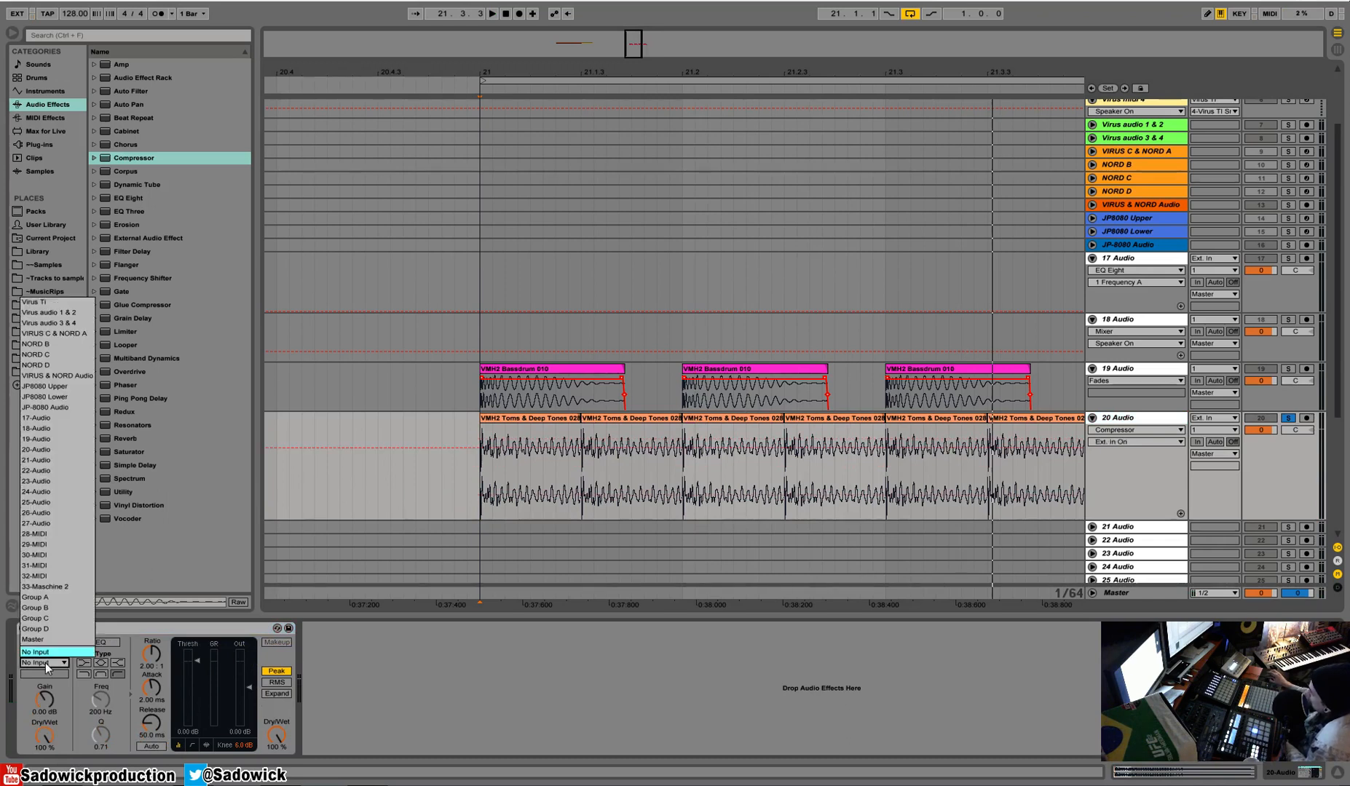
pyautogui.click(86, 439)
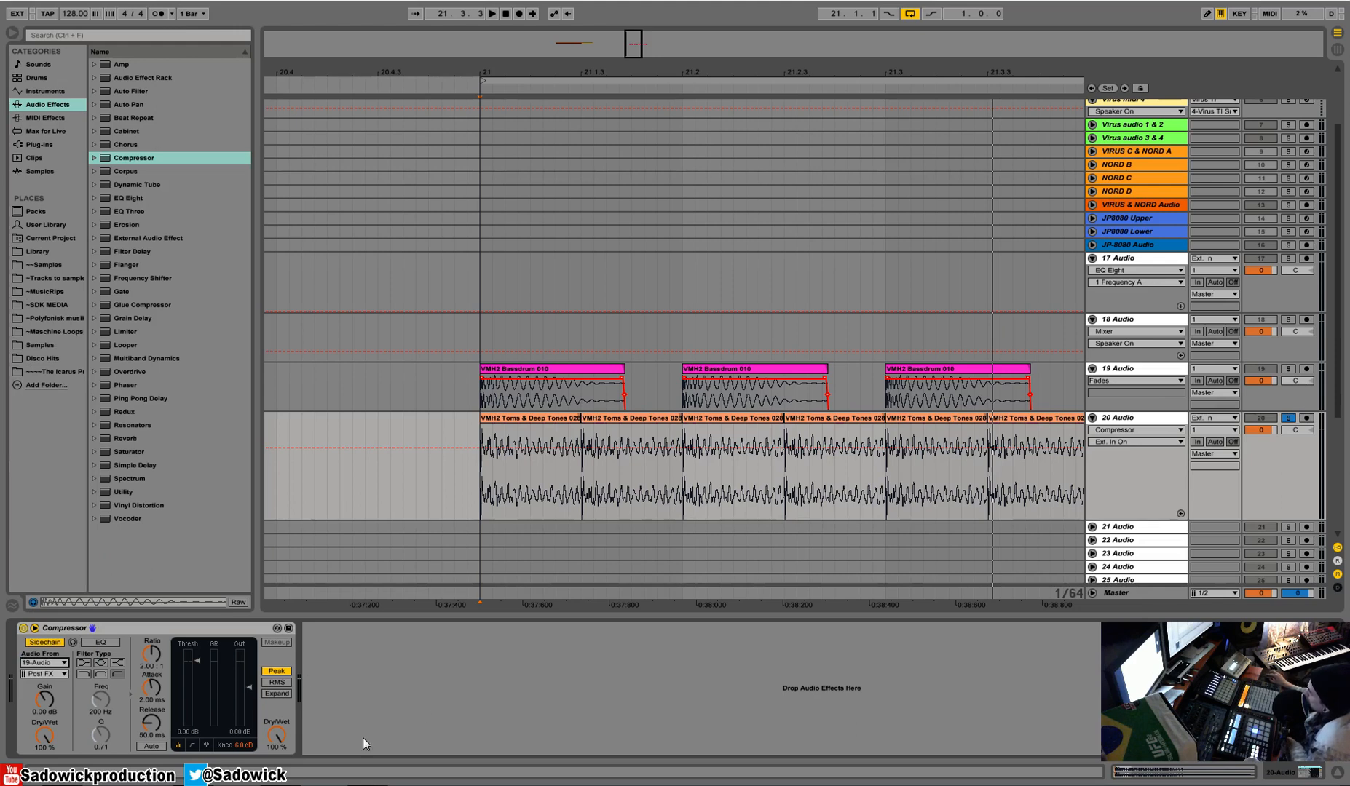
# Play the loop in the compressor's activity view and compare the toms with the isolated sidechain signal.
pyautogui.click(207, 745)
pyautogui.press('space')
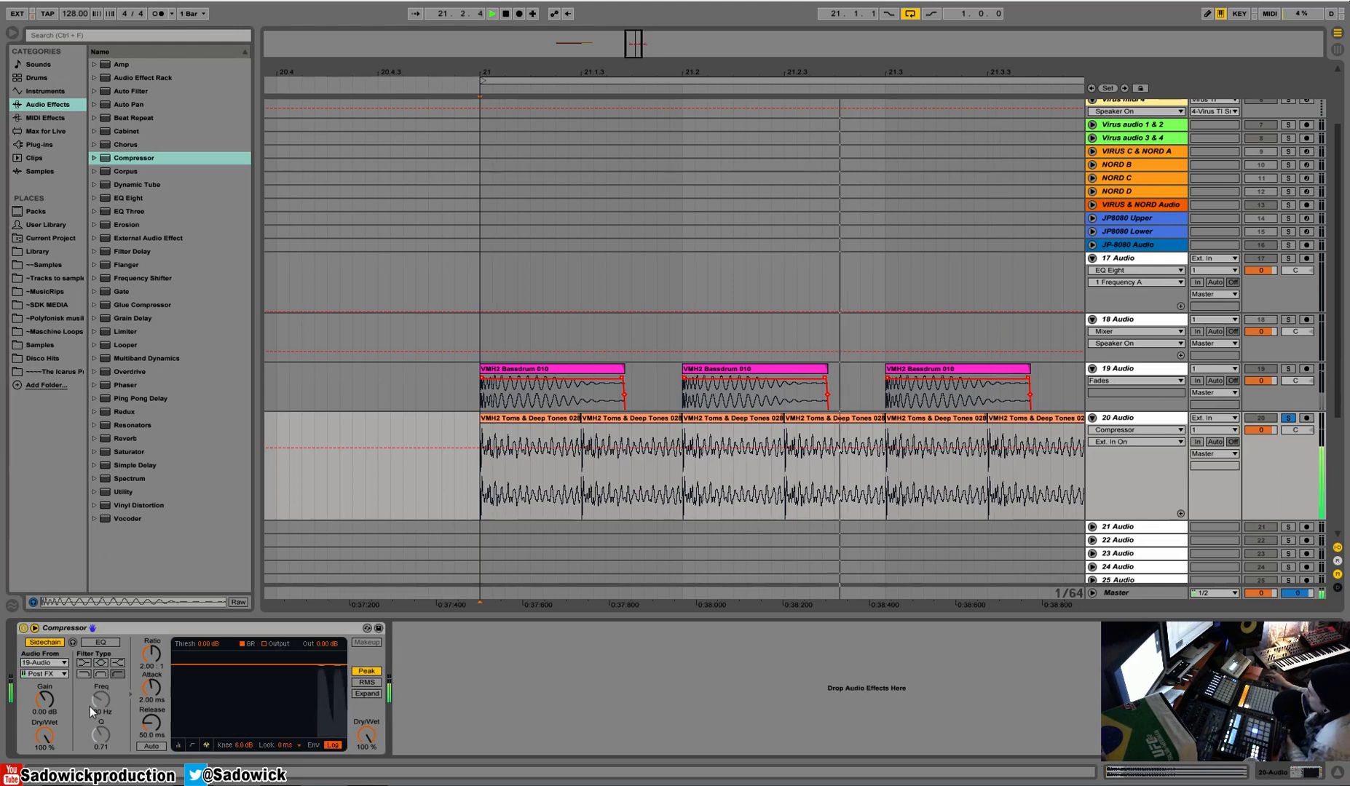
pyautogui.press('space')
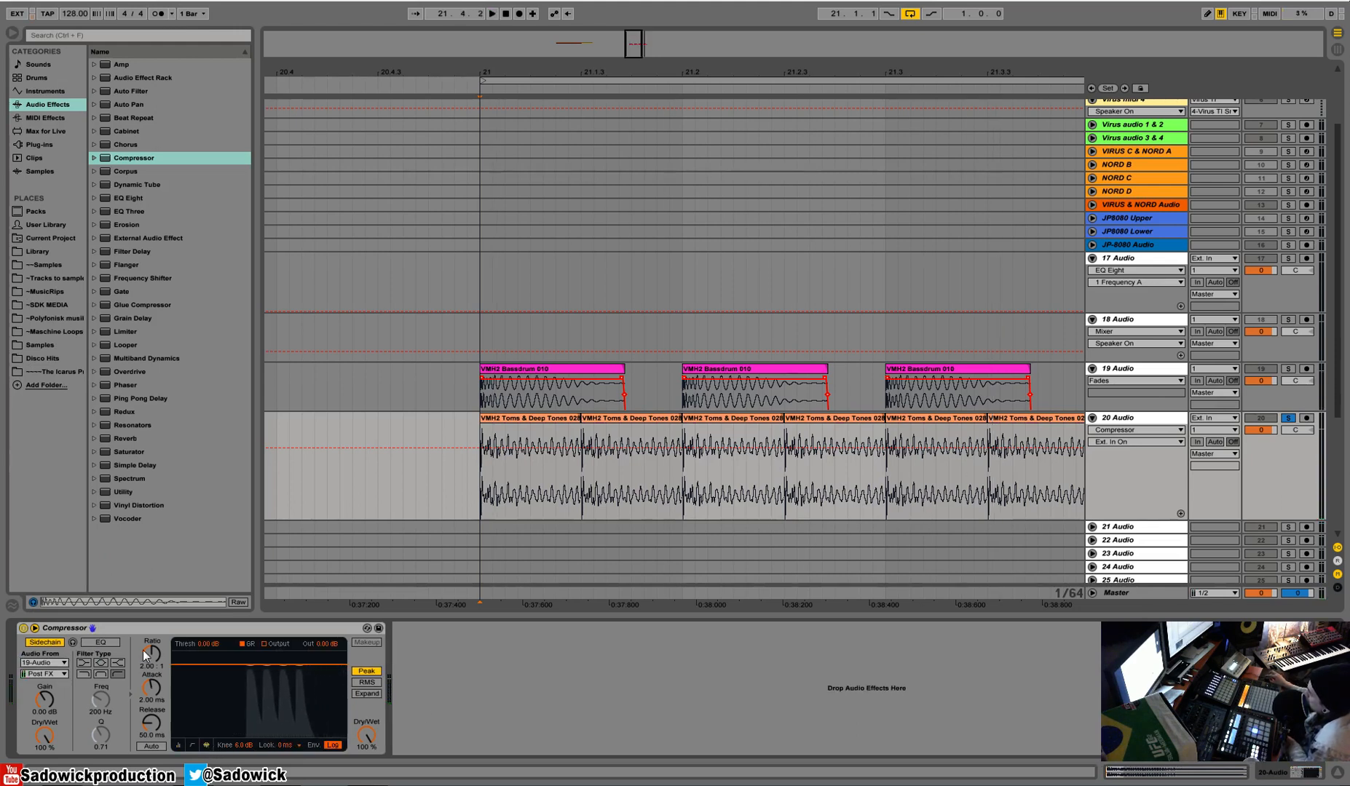
pyautogui.press('space')
pyautogui.press('space')
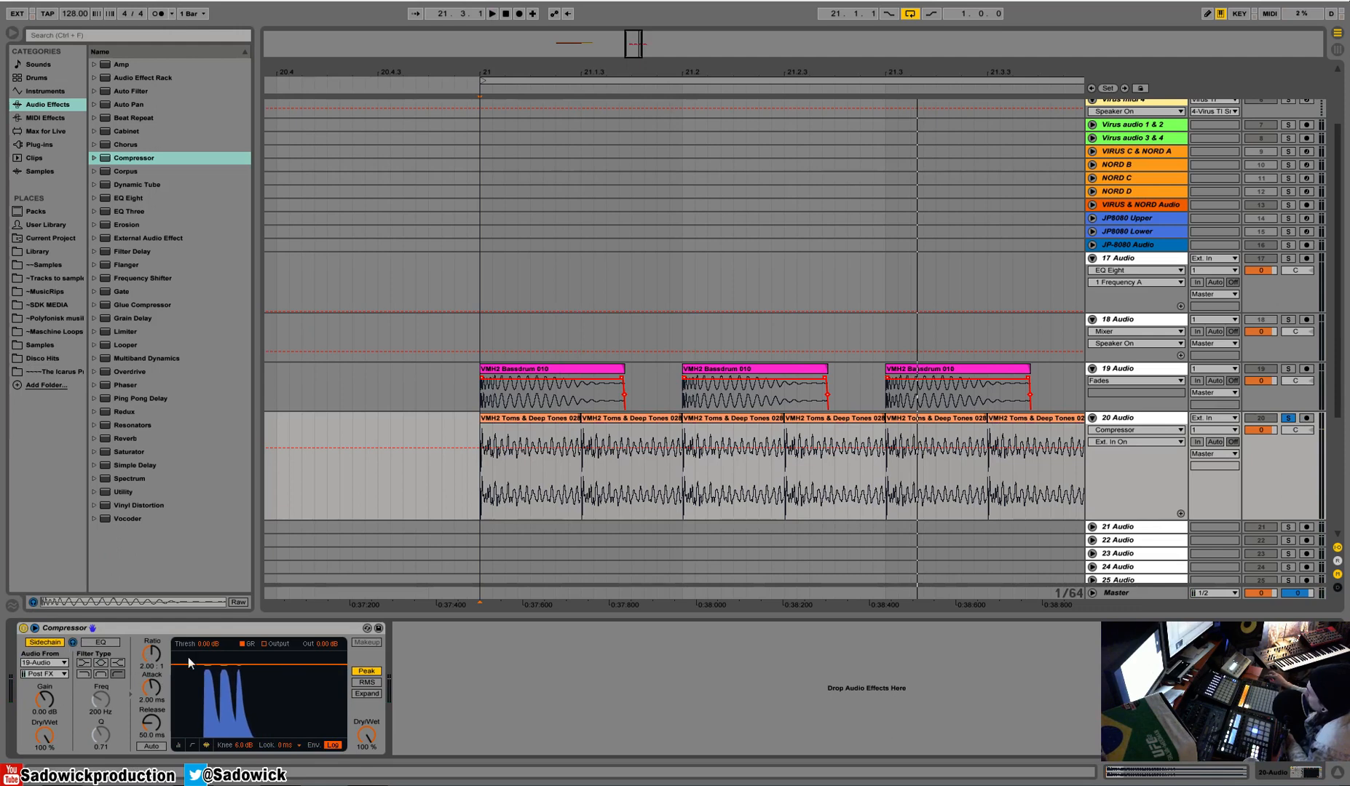
pyautogui.press('space')
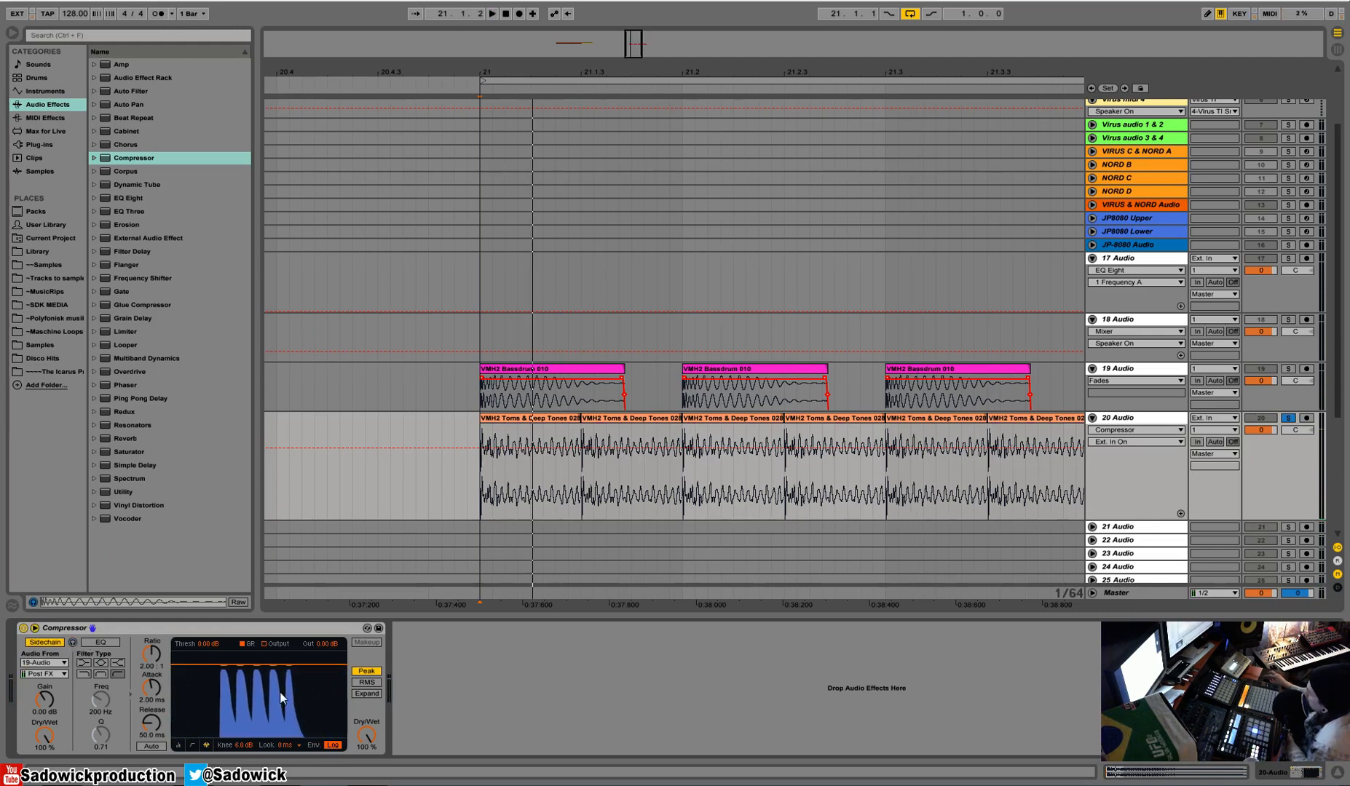
# Return the compressor to the meter view and lower the threshold to -33.1 dB during playback.
pyautogui.click(178, 746)
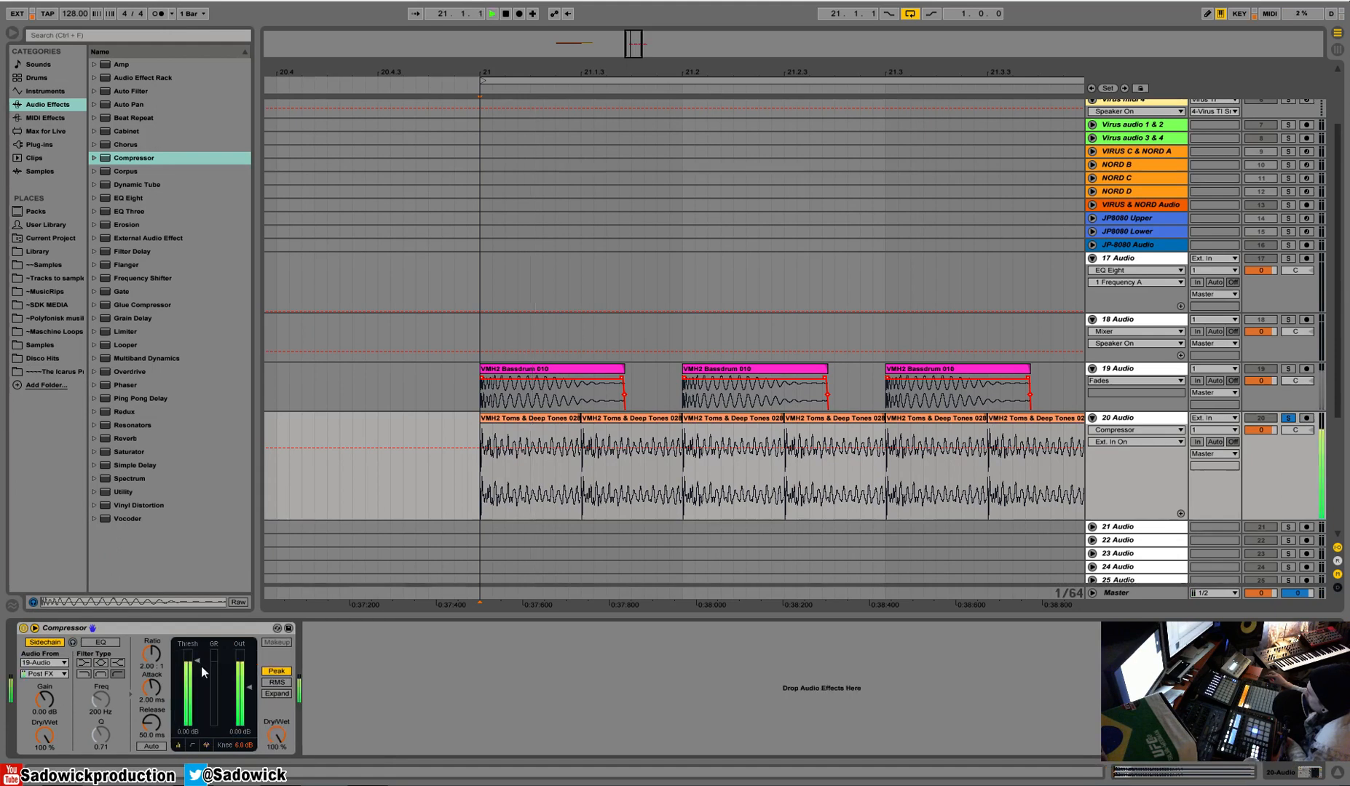
pyautogui.moveTo(204, 672); pyautogui.dragTo(203, 710)
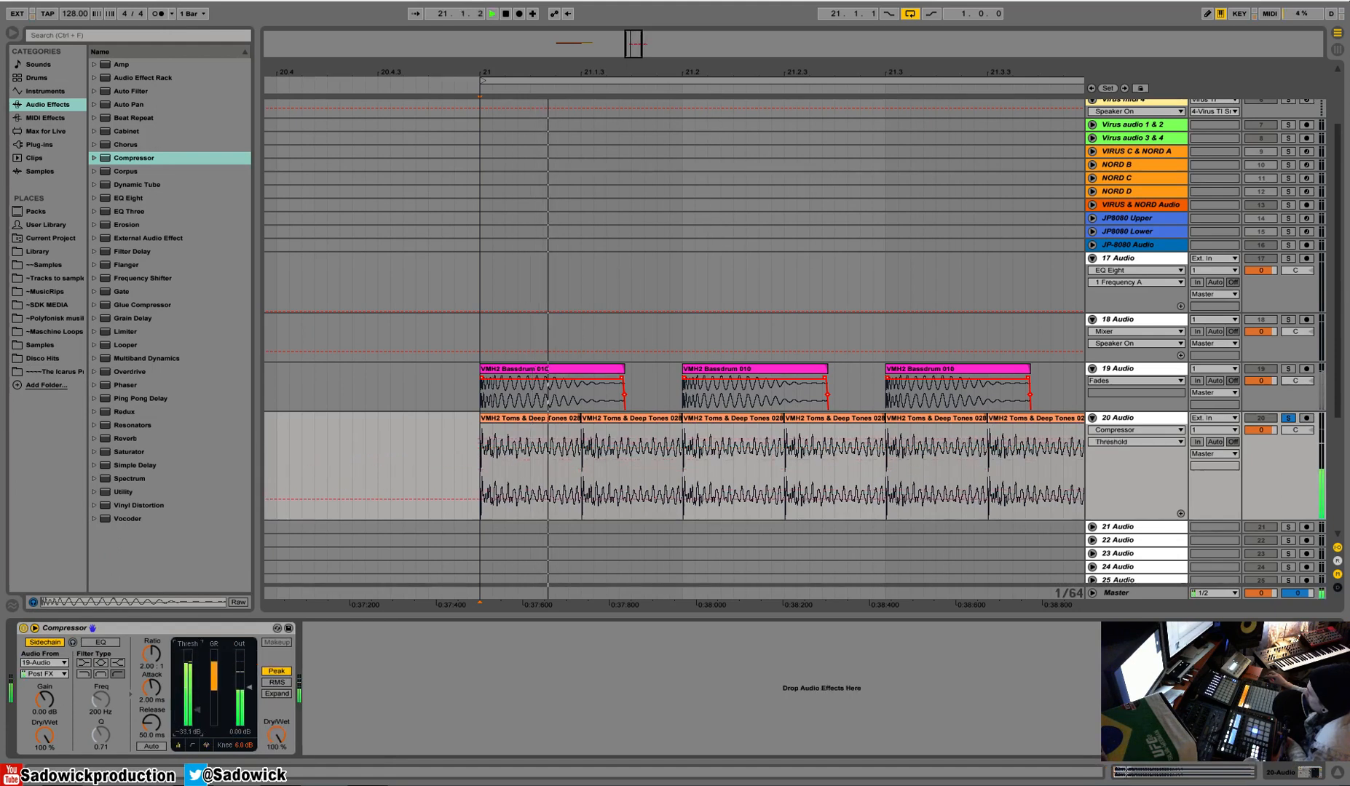
pyautogui.press('space')
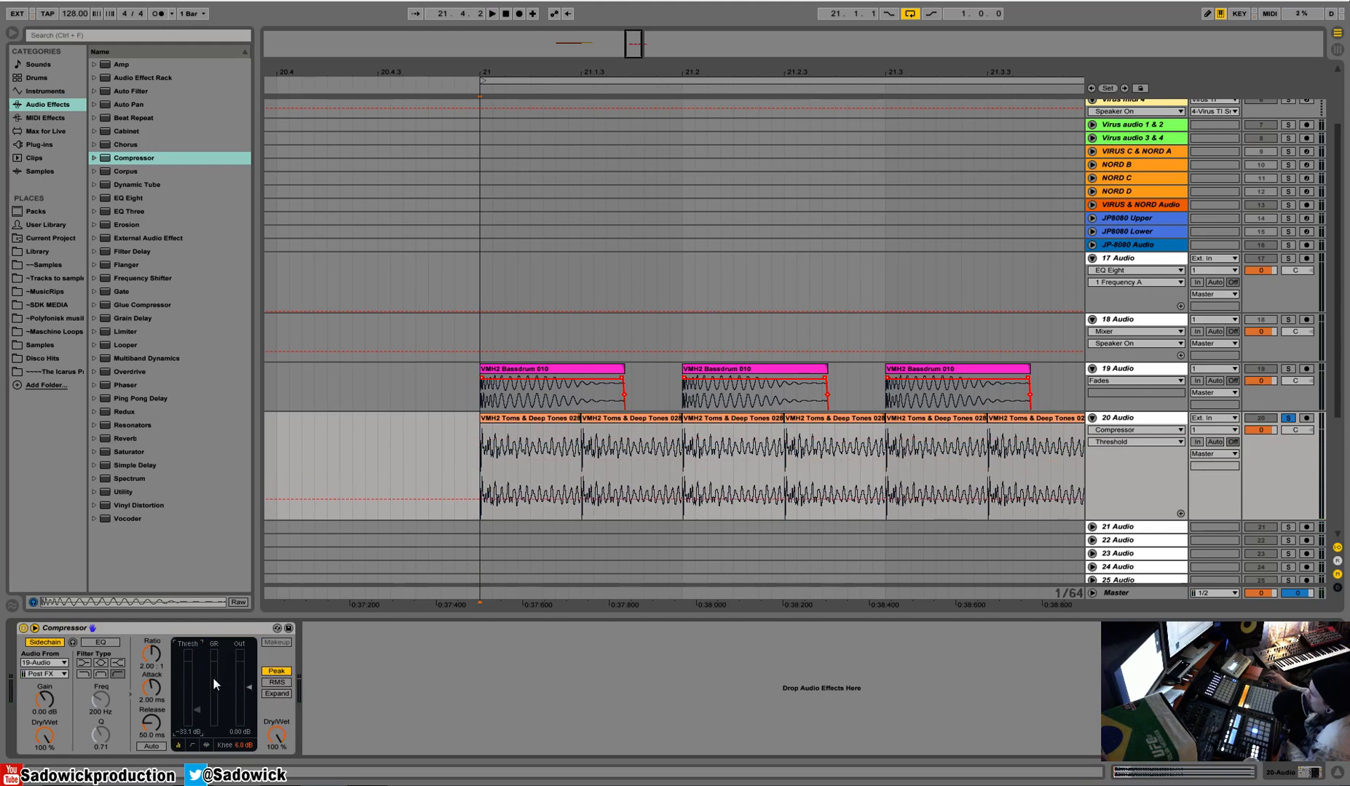
# Unsolo the 20 Audio track and play the ducked toms together with the kick.
pyautogui.click(1289, 419)
pyautogui.moveTo(1269, 459); pyautogui.dragTo(1267, 434)
pyautogui.moveTo(992, 74); pyautogui.dragTo(834, 69)
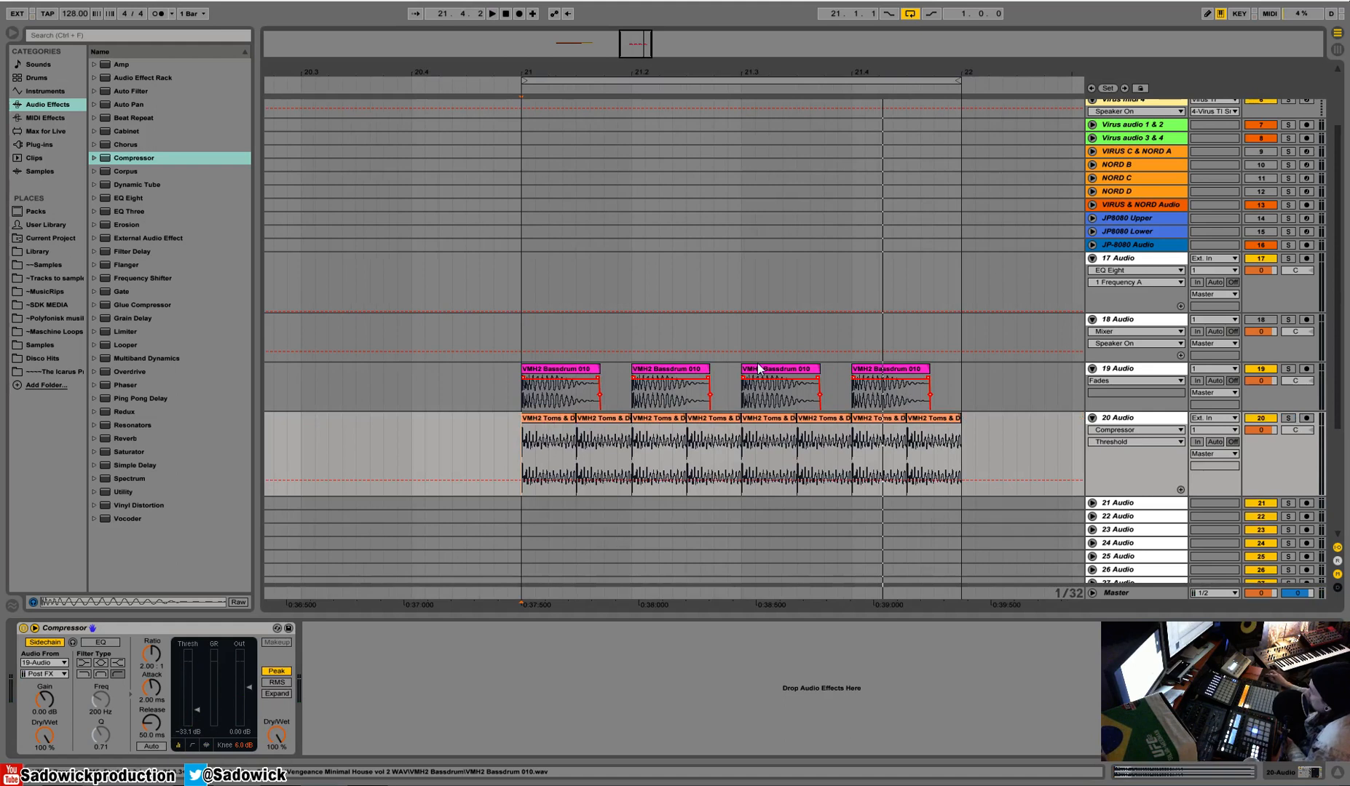
pyautogui.press('space')
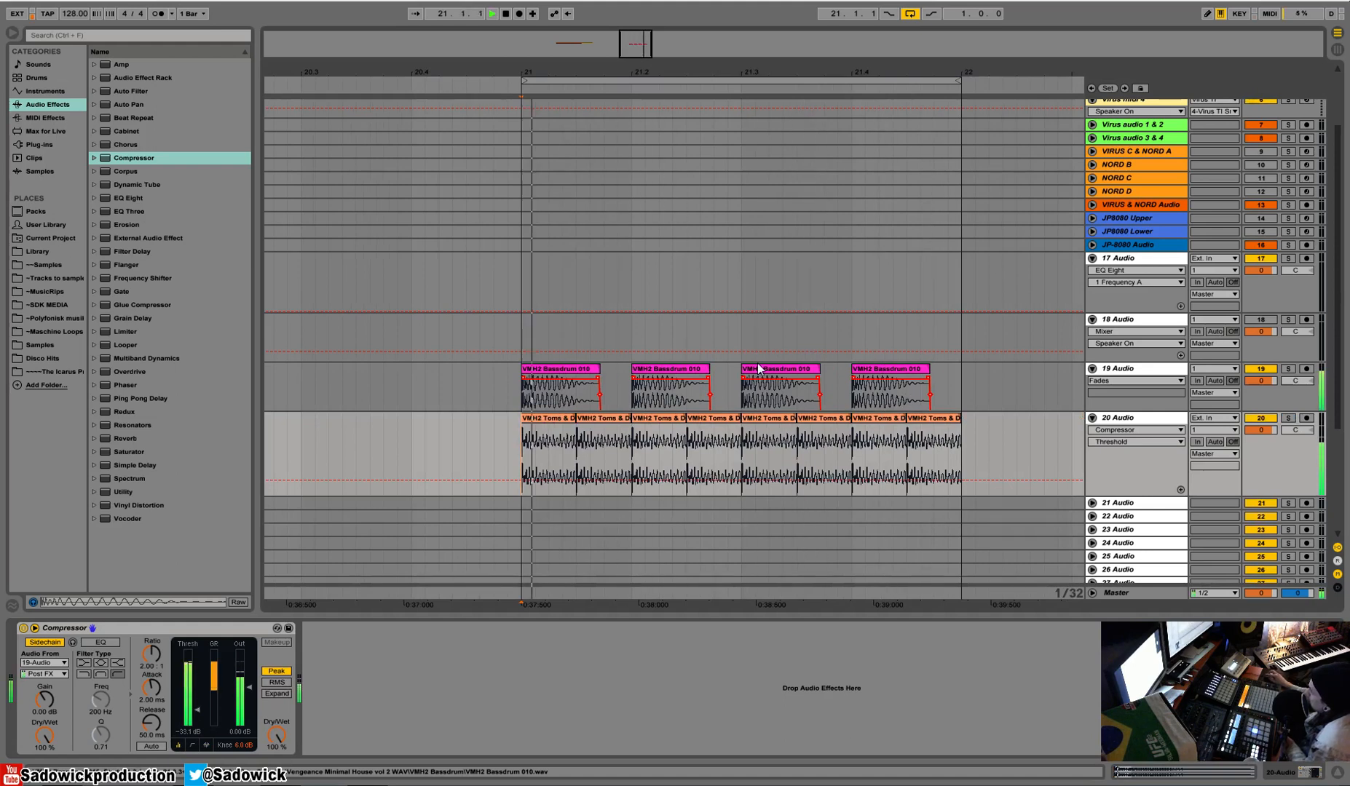
pyautogui.press('space')
pyautogui.moveTo(1249, 474); pyautogui.dragTo(1263, 410)
pyautogui.click(1267, 451)
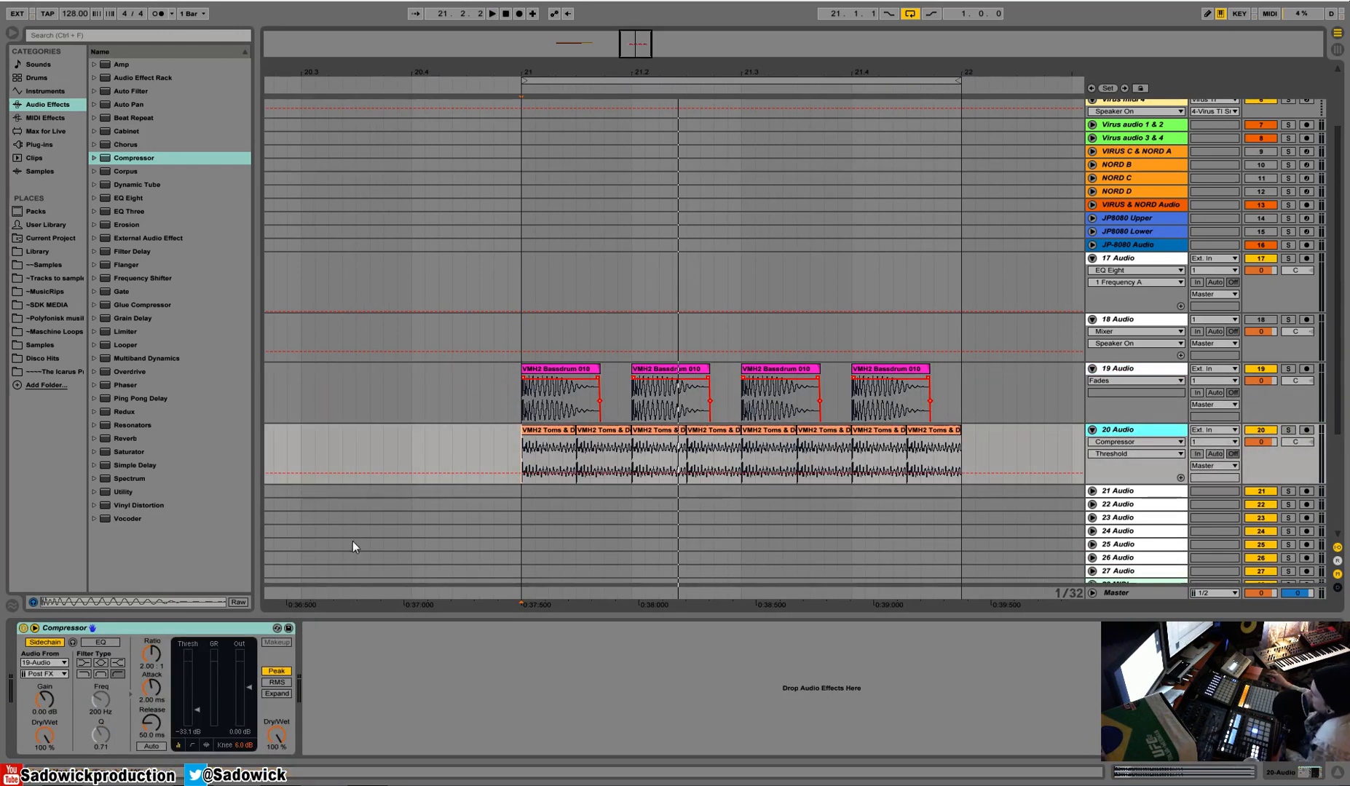
# Solo the 20 Audio track again and set the compressor threshold to -21.3 dB.
pyautogui.moveTo(196, 711); pyautogui.dragTo(194, 676)
pyautogui.rightClick(194, 676)
pyautogui.click(213, 718)
pyautogui.click(1288, 430)
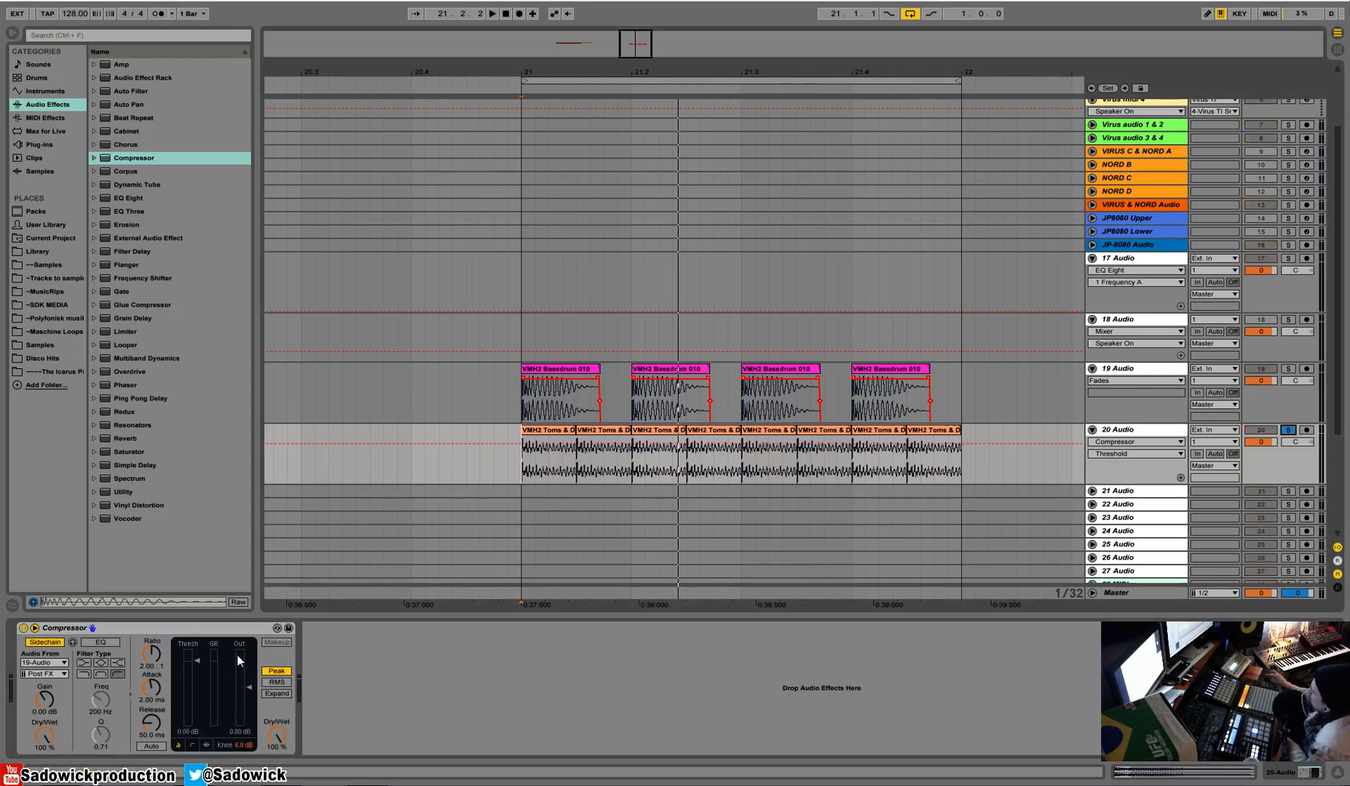
pyautogui.moveTo(192, 661); pyautogui.dragTo(193, 697)
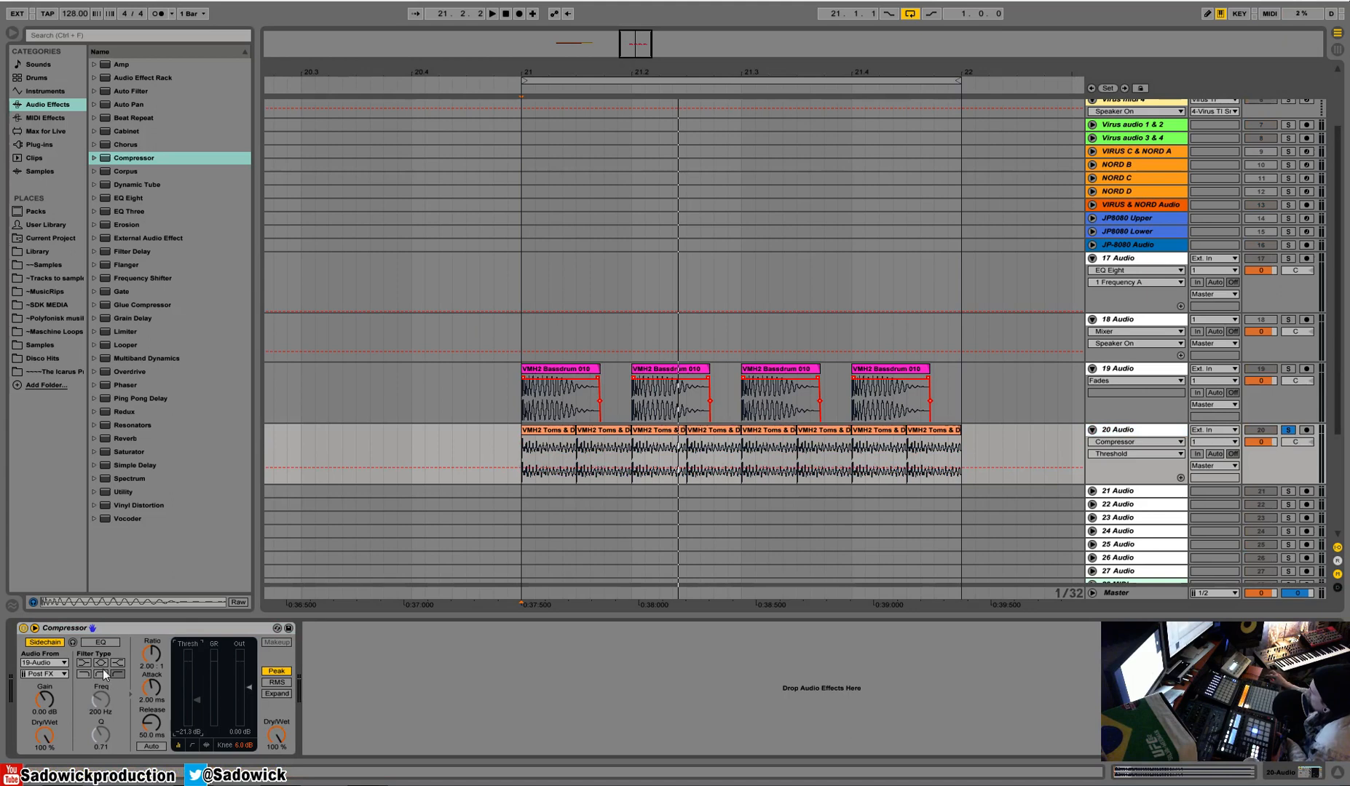
# Audition the sidechain input while watching the compressor's activity view.
pyautogui.click(207, 746)
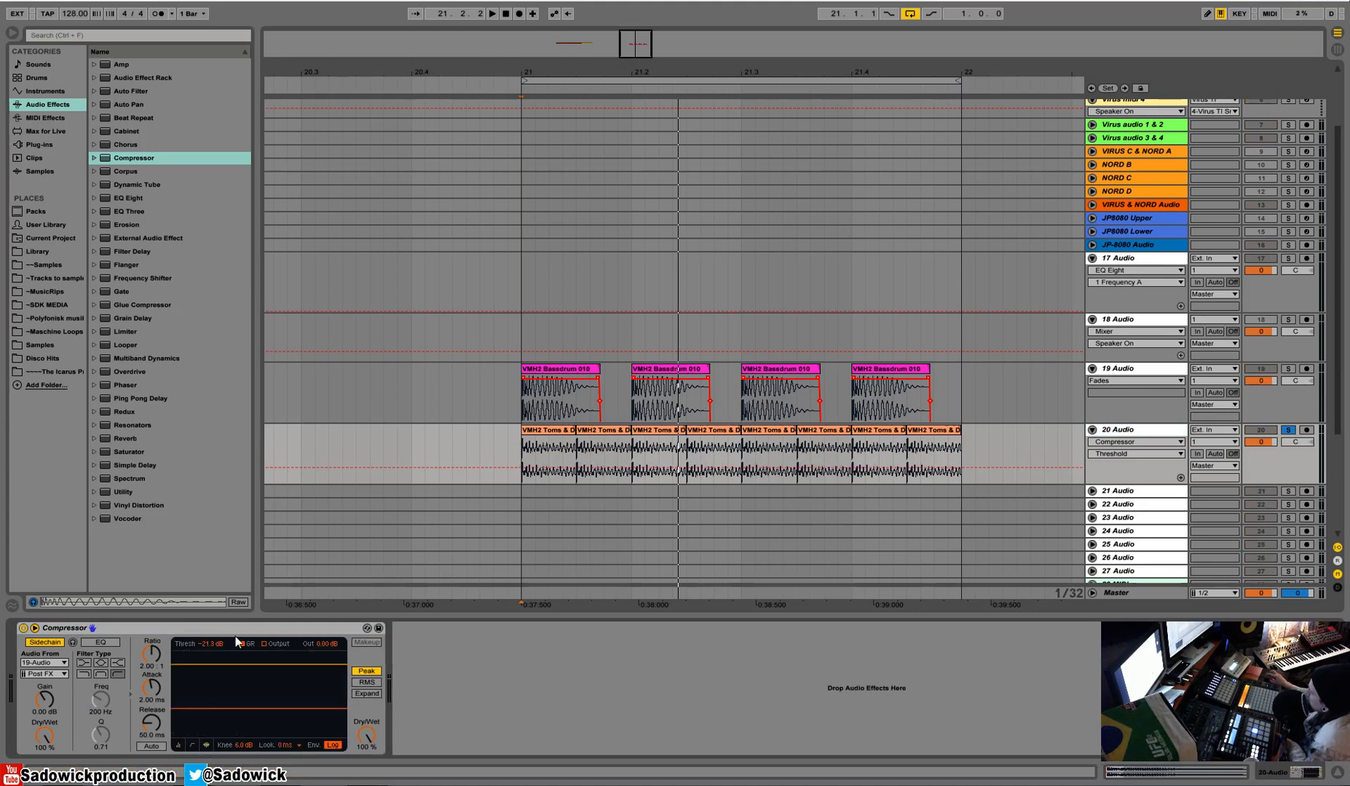
pyautogui.press('space')
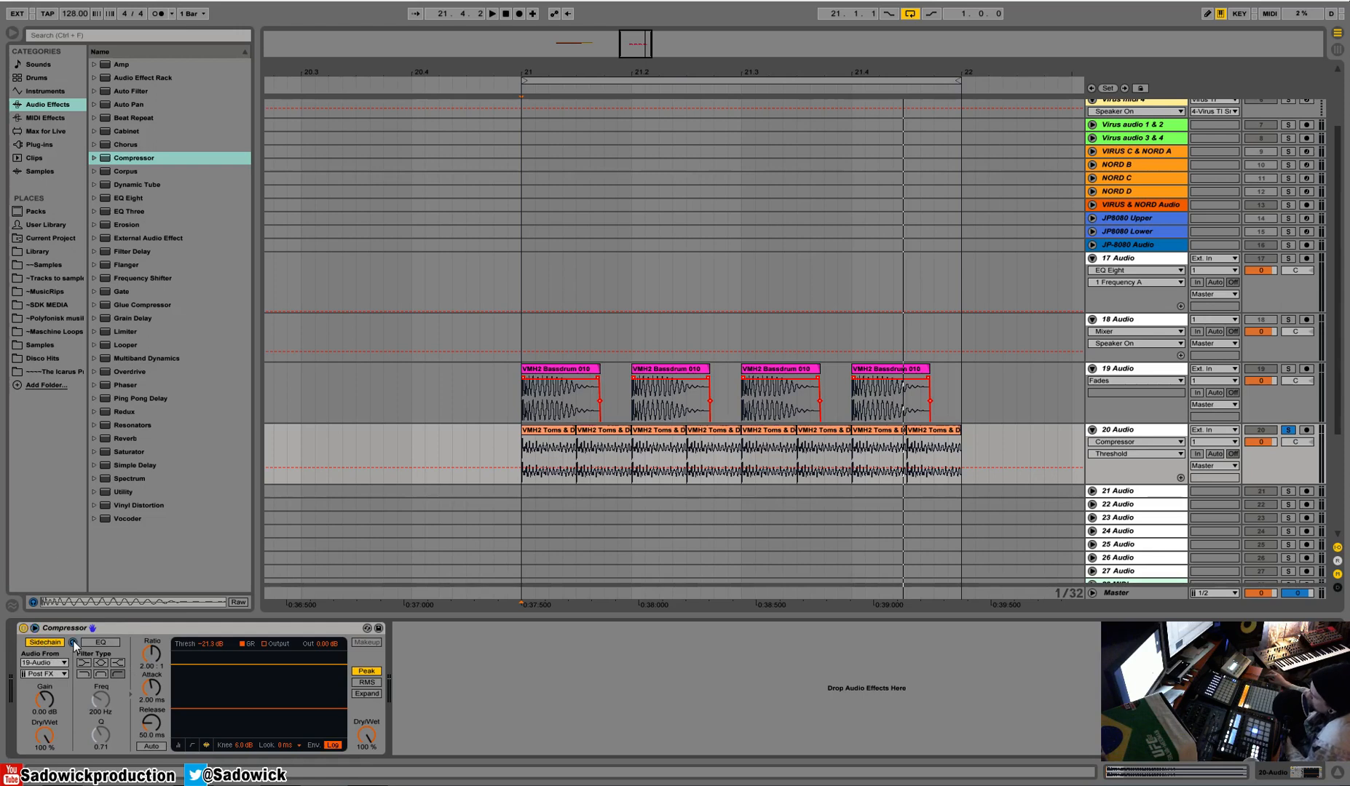
pyautogui.press('space')
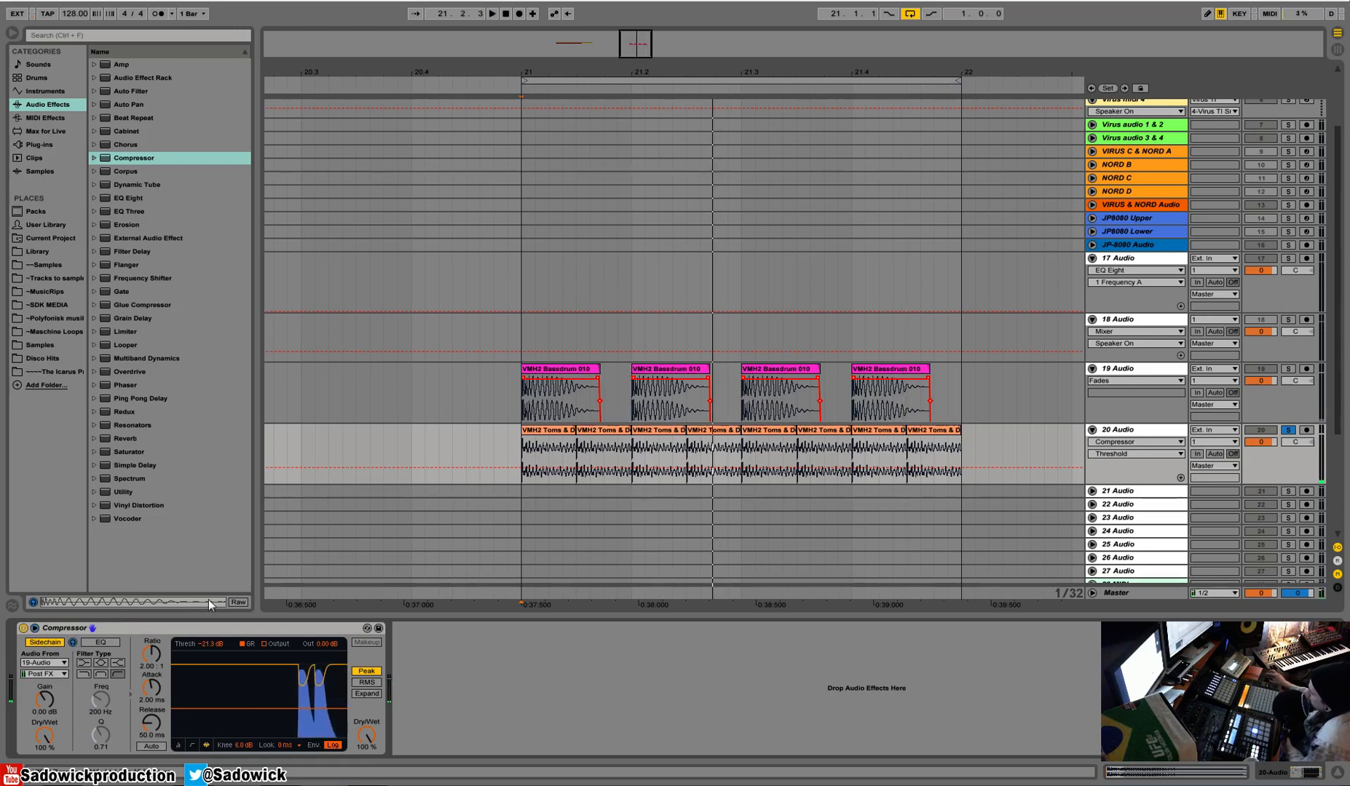
# Enable the compressor's sidechain EQ with the high-pass filter and raise its frequency to about 608 Hz.
pyautogui.click(100, 642)
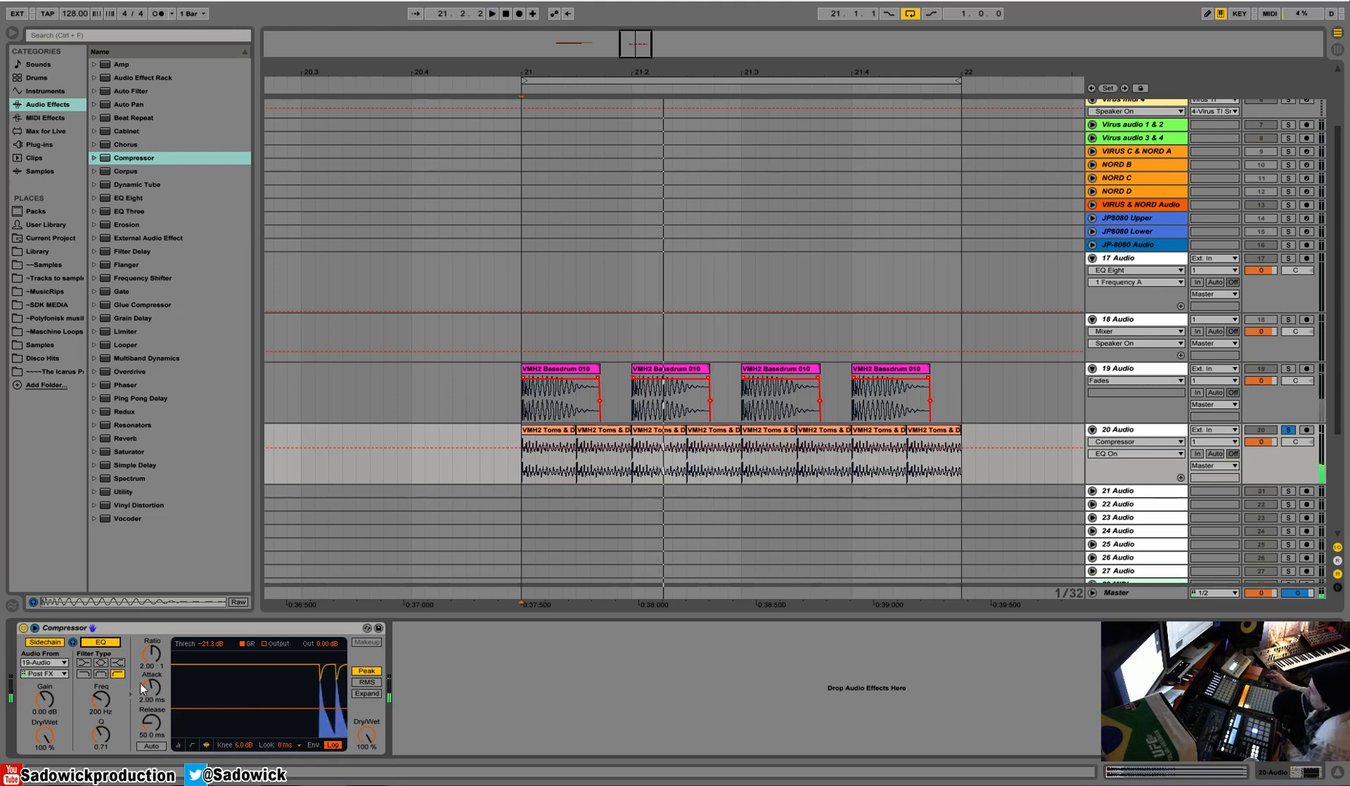
pyautogui.moveTo(104, 700); pyautogui.dragTo(114, 647)
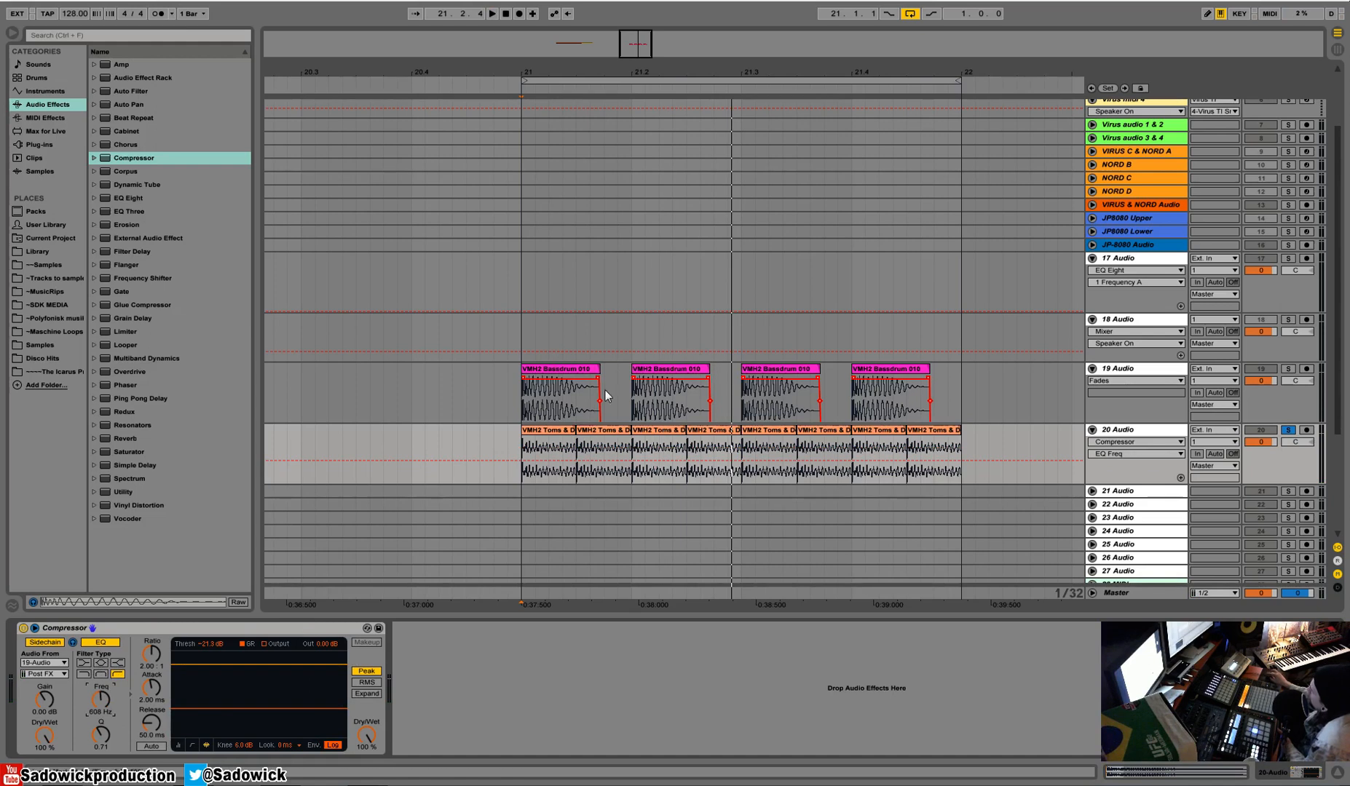
# Play from the start of the first kick clip and watch how the 20 Audio compressor reacts to the filtered sidechain.
pyautogui.moveTo(541, 74); pyautogui.dragTo(541, 103)
pyautogui.moveTo(530, 398)
pyautogui.mouseDown()
pyautogui.moveTo(603, 402)
pyautogui.moveTo(645, 423)
pyautogui.moveTo(528, 412)
pyautogui.mouseUp()
pyautogui.click(531, 372)
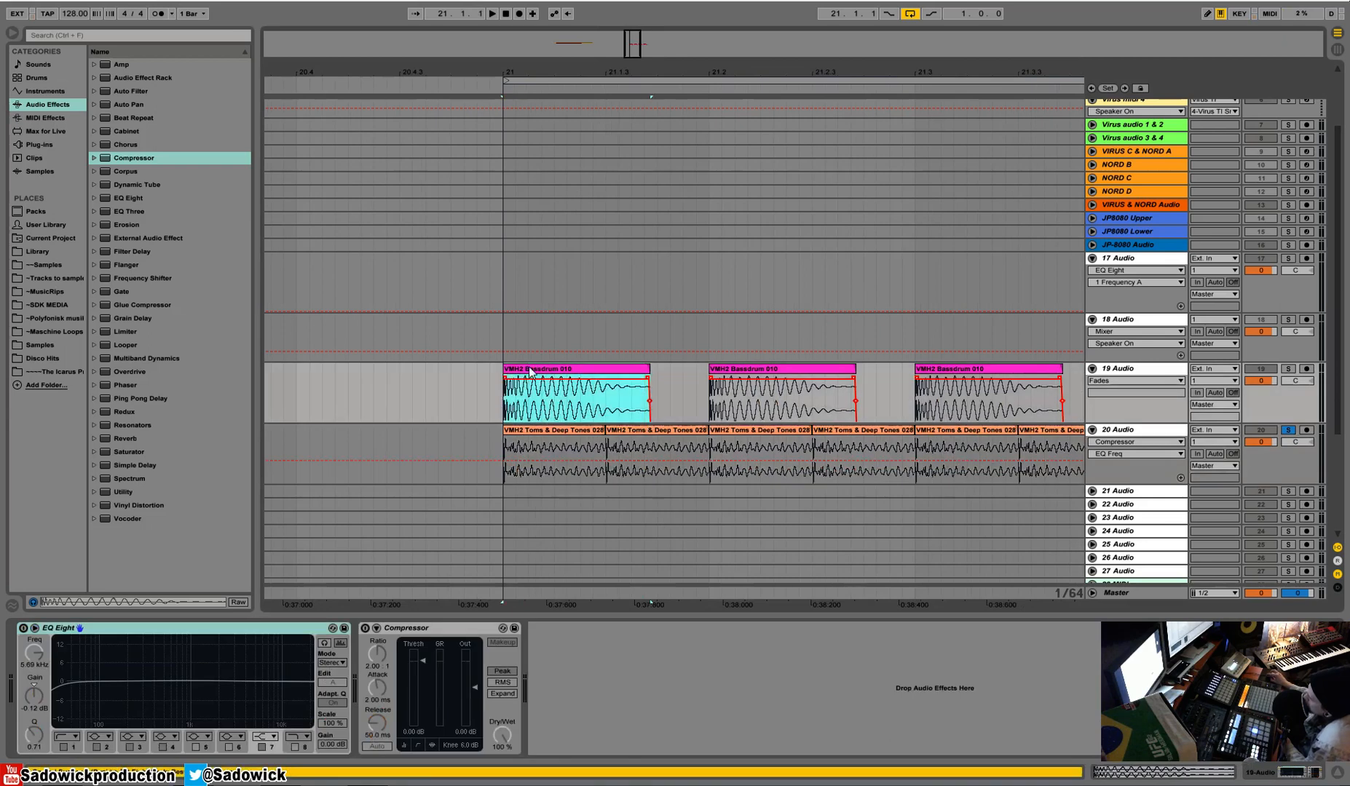
pyautogui.click(1282, 471)
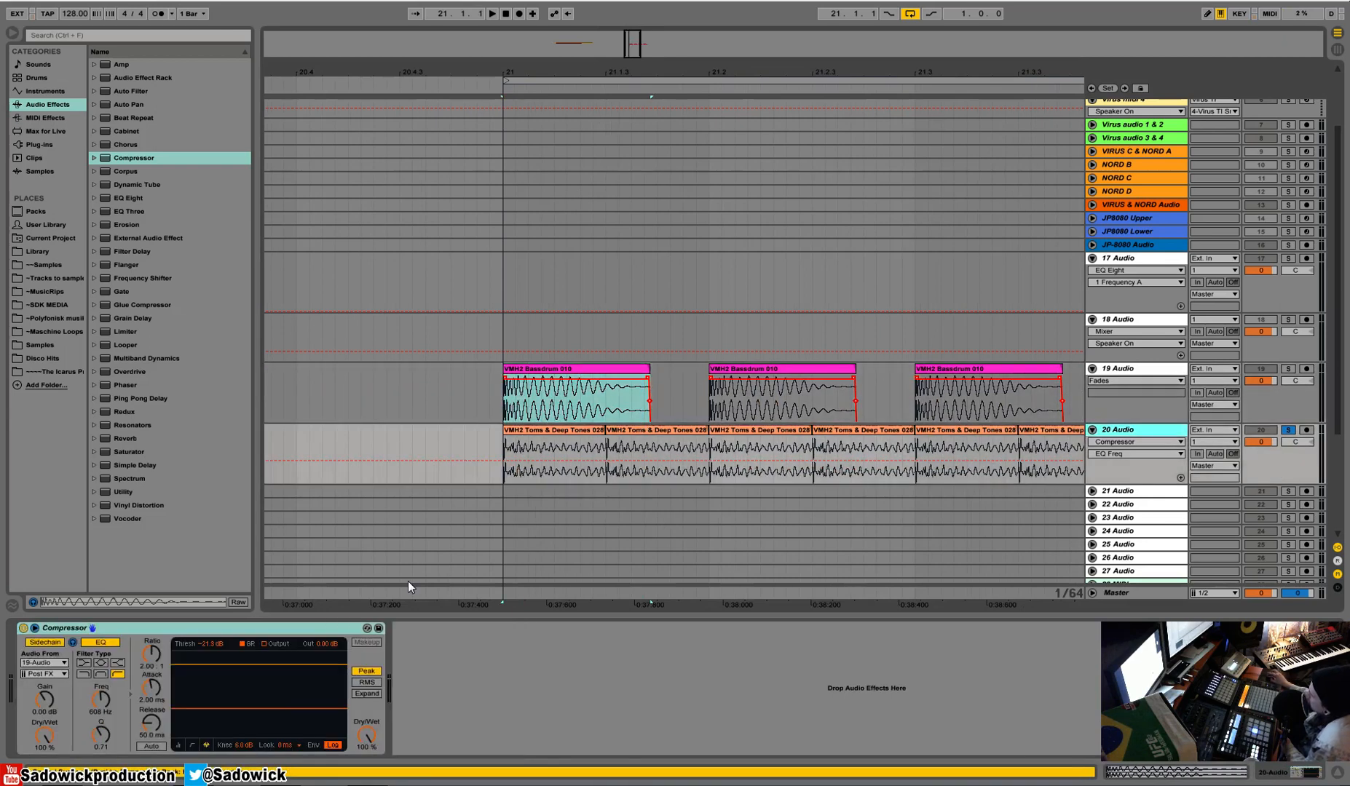
pyautogui.press('space')
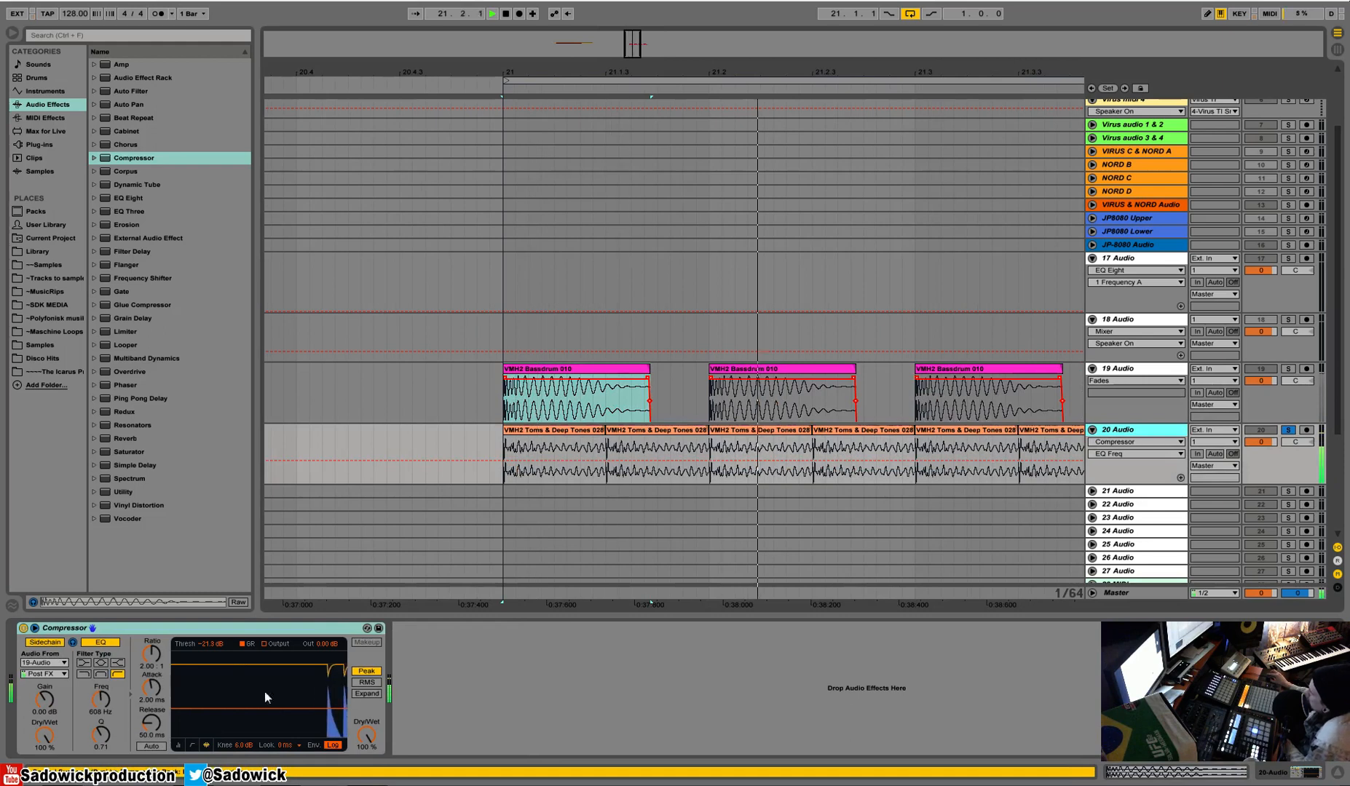
# Lower the 20 Audio compressor's threshold to -25.8 dB, then turn off sidechain listening and play the loop.
pyautogui.press('space')
pyautogui.moveTo(276, 709); pyautogui.dragTo(383, 716)
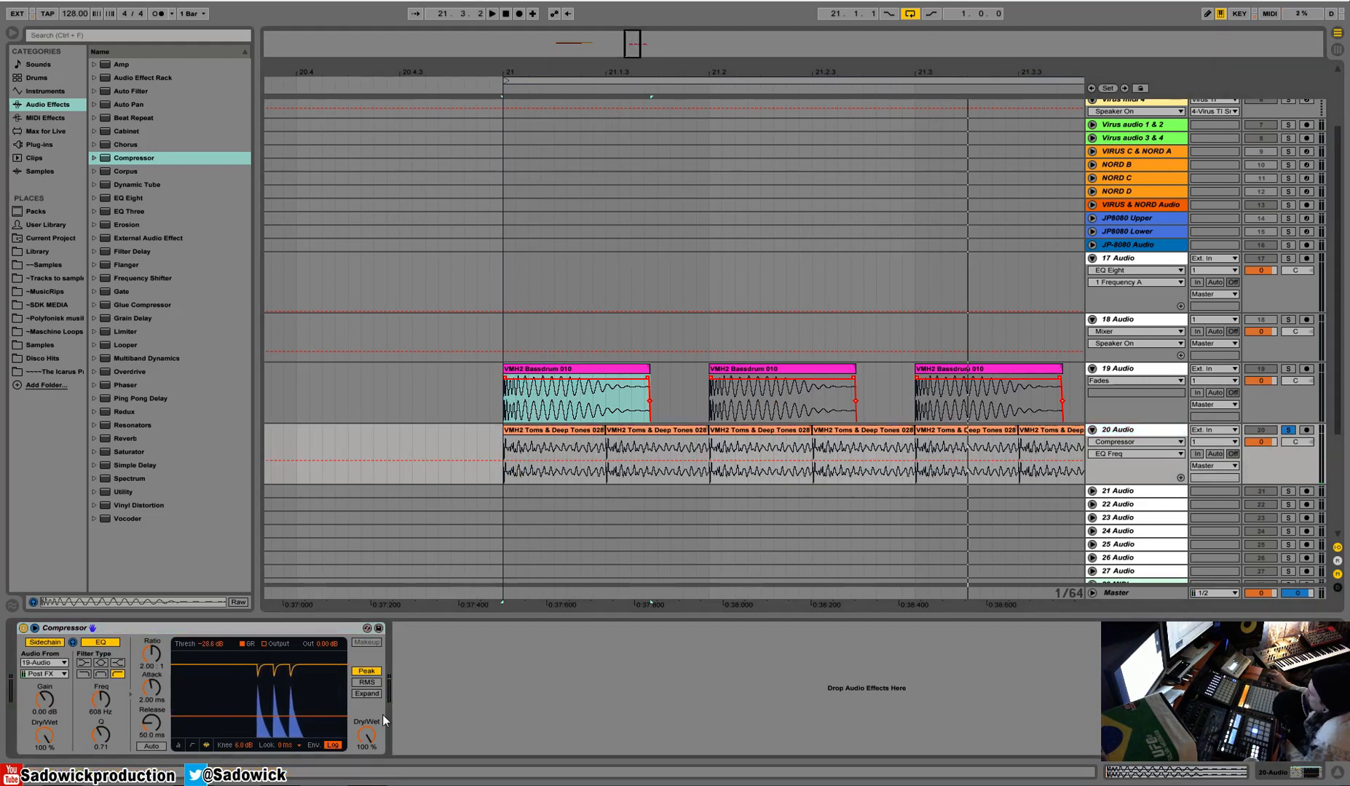
pyautogui.click(73, 642)
pyautogui.press('space')
pyautogui.press('space')
pyautogui.press('space')
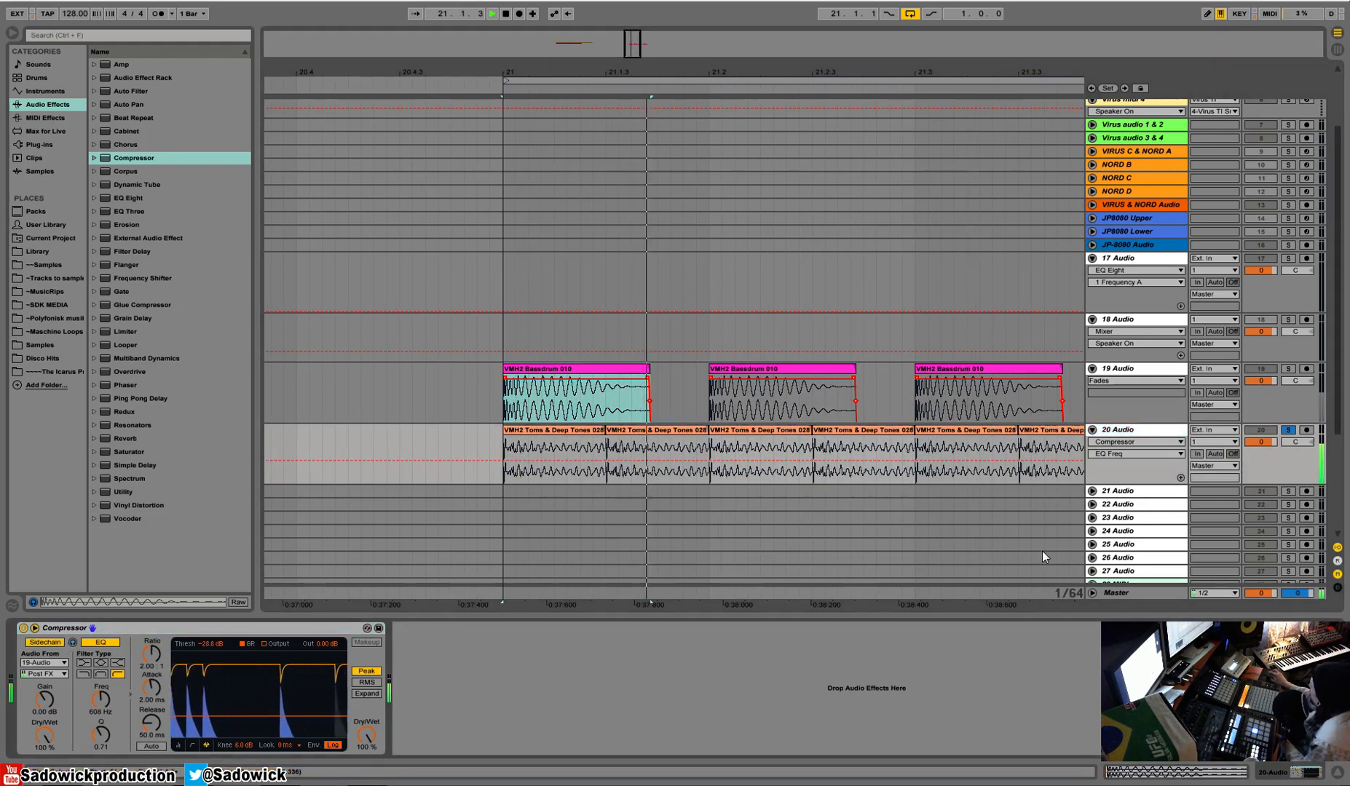
# Compare the ducked toms with and without the 20 Audio solo, and with the compressor's sidechain EQ bypassed and enabled.
pyautogui.click(1288, 431)
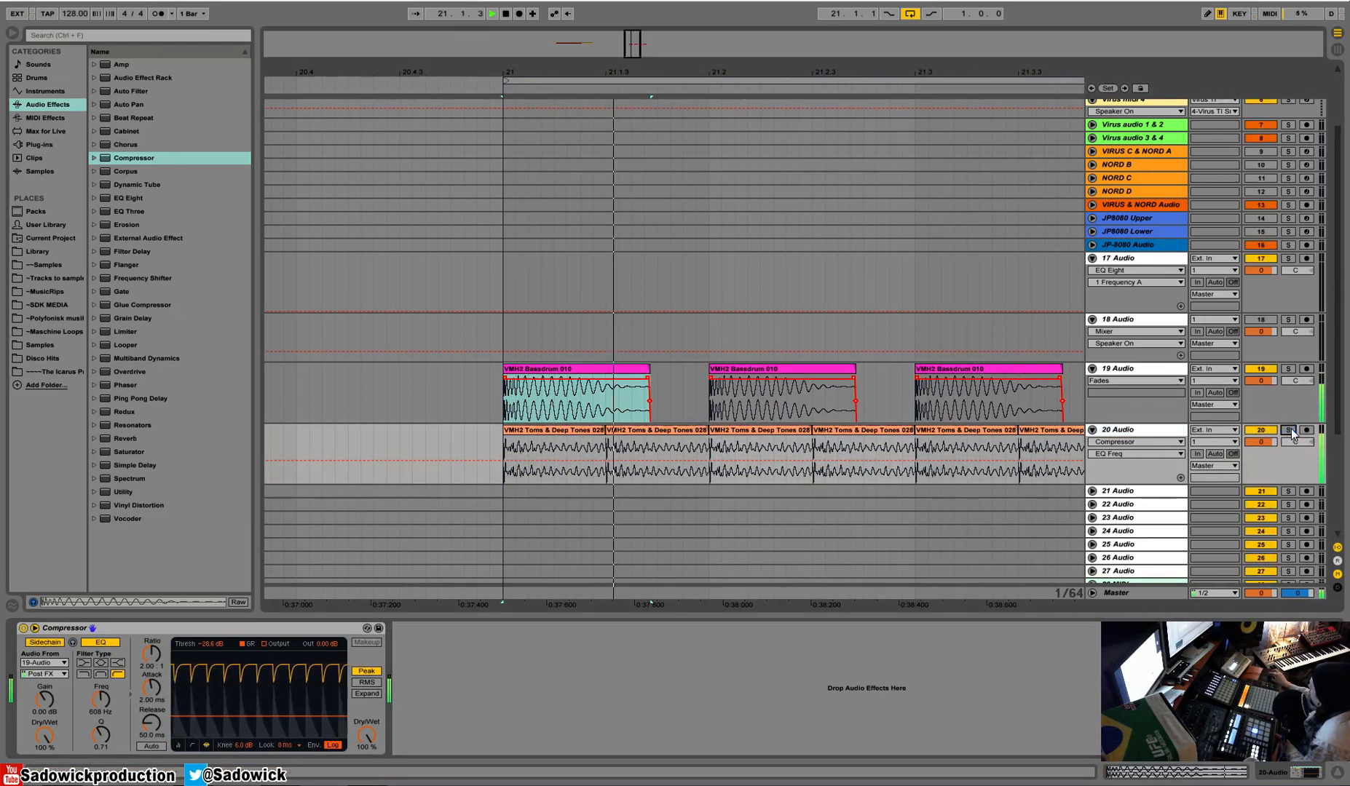
pyautogui.click(1288, 431)
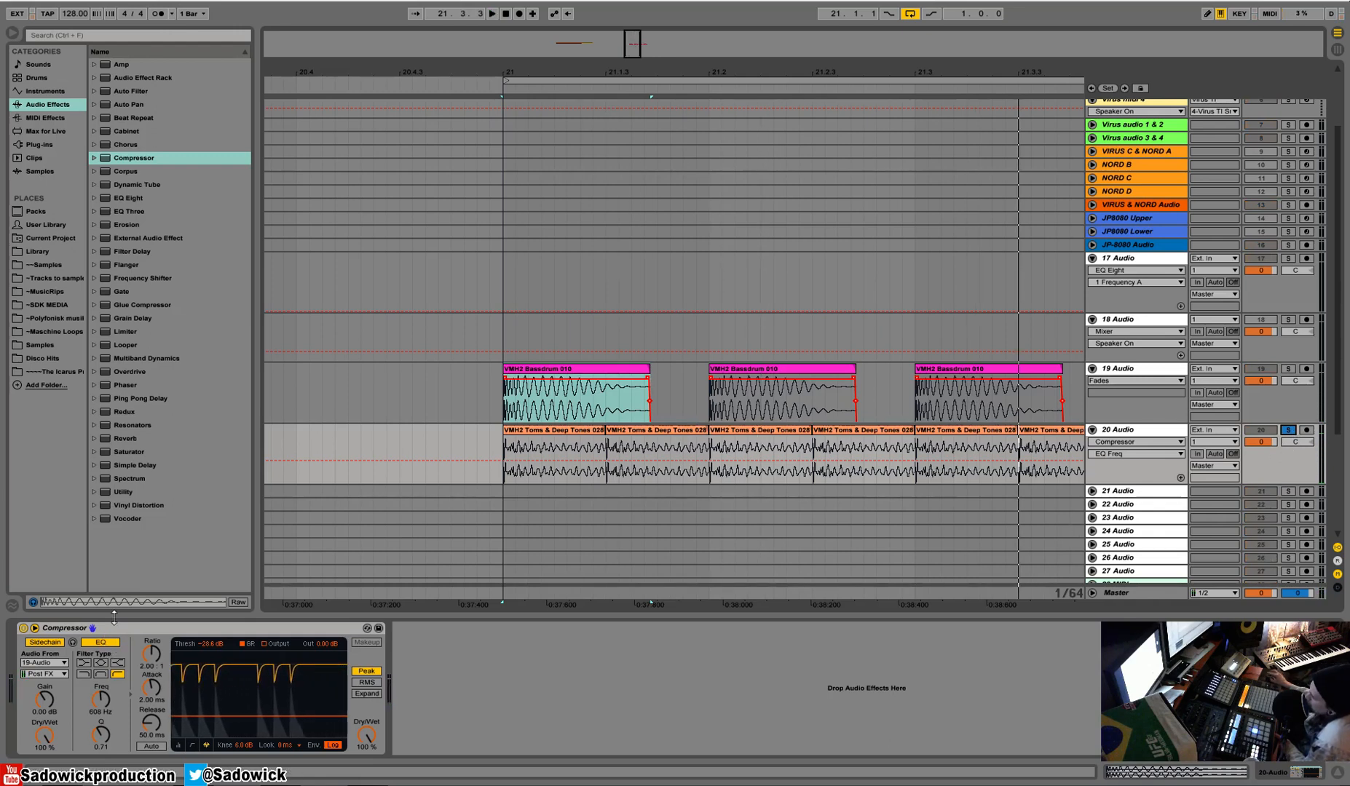
pyautogui.click(101, 642)
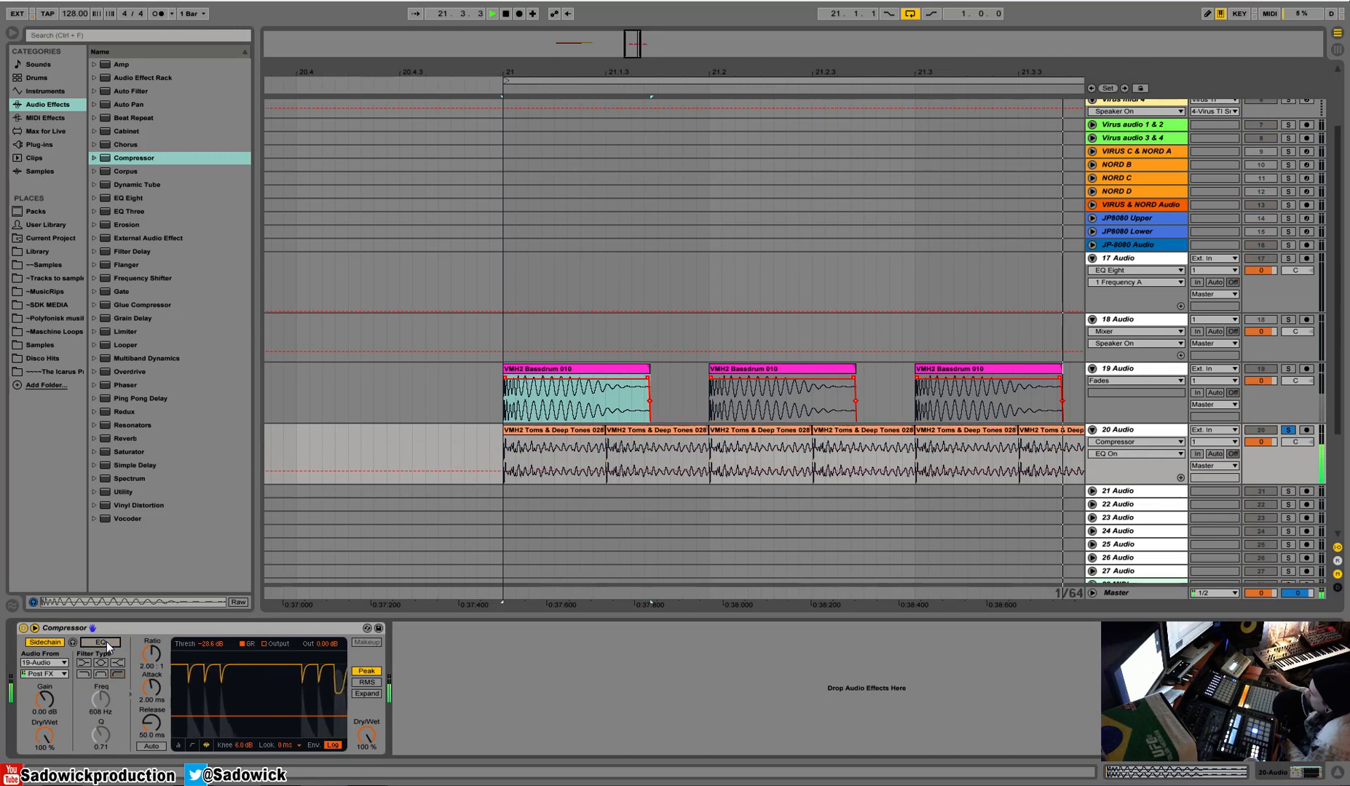
pyautogui.click(106, 641)
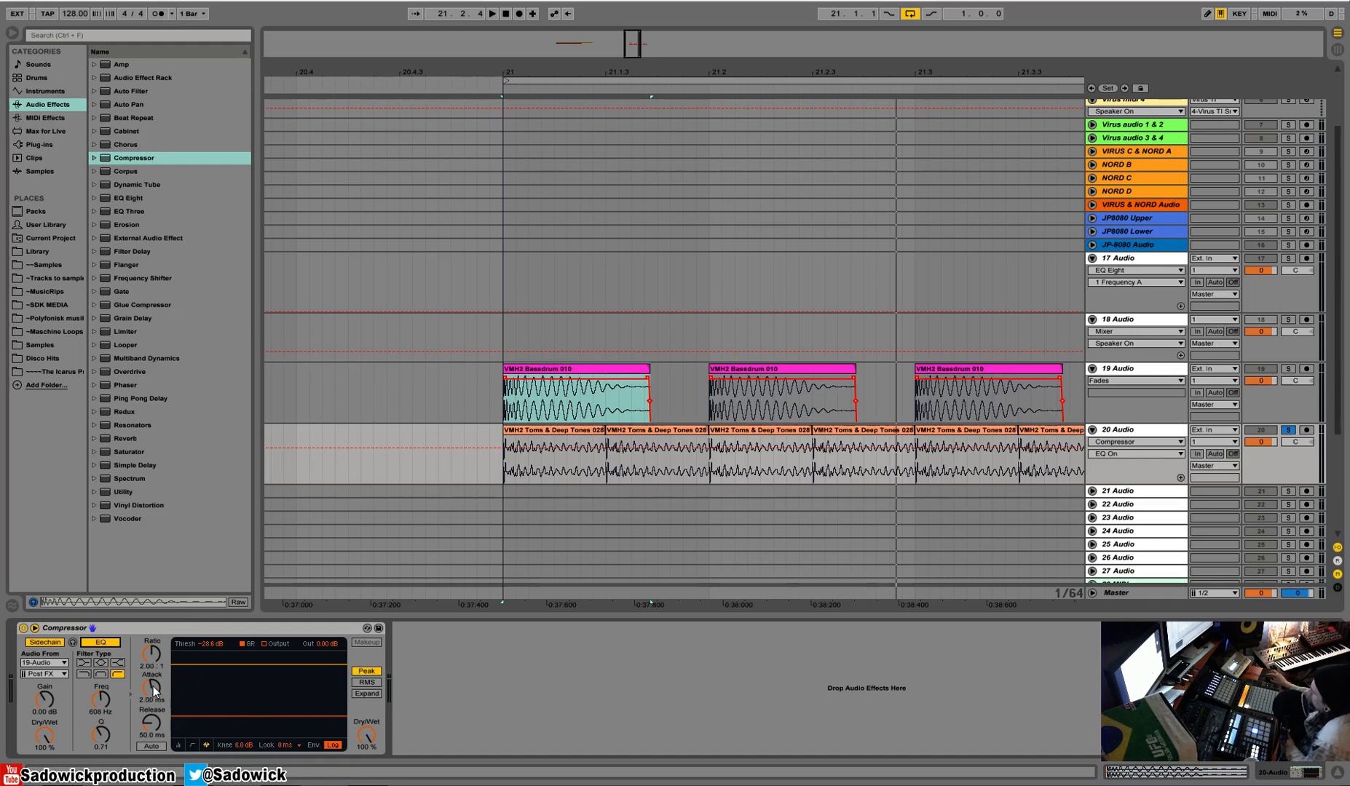
# Audition different ratios on the 20 Audio compressor during playback and set the ratio to inf : 1.
pyautogui.moveTo(154, 653); pyautogui.dragTo(153, 580)
pyautogui.rightClick(154, 653)
pyautogui.click(174, 692)
pyautogui.moveTo(151, 654); pyautogui.dragTo(152, 692)
pyautogui.press('space')
pyautogui.press('space')
pyautogui.moveTo(152, 654); pyautogui.dragTo(152, 604)
pyautogui.press('space')
pyautogui.press('space')
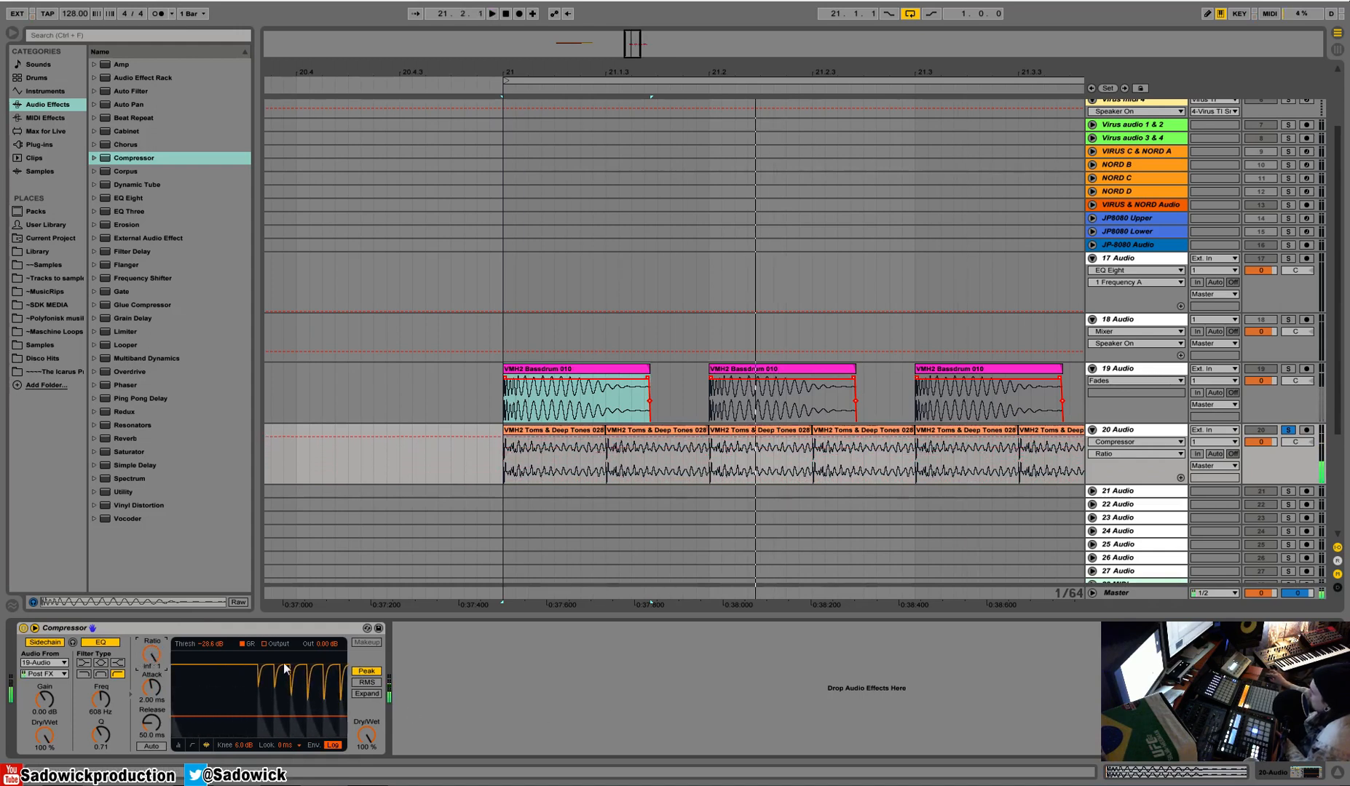
pyautogui.press('space')
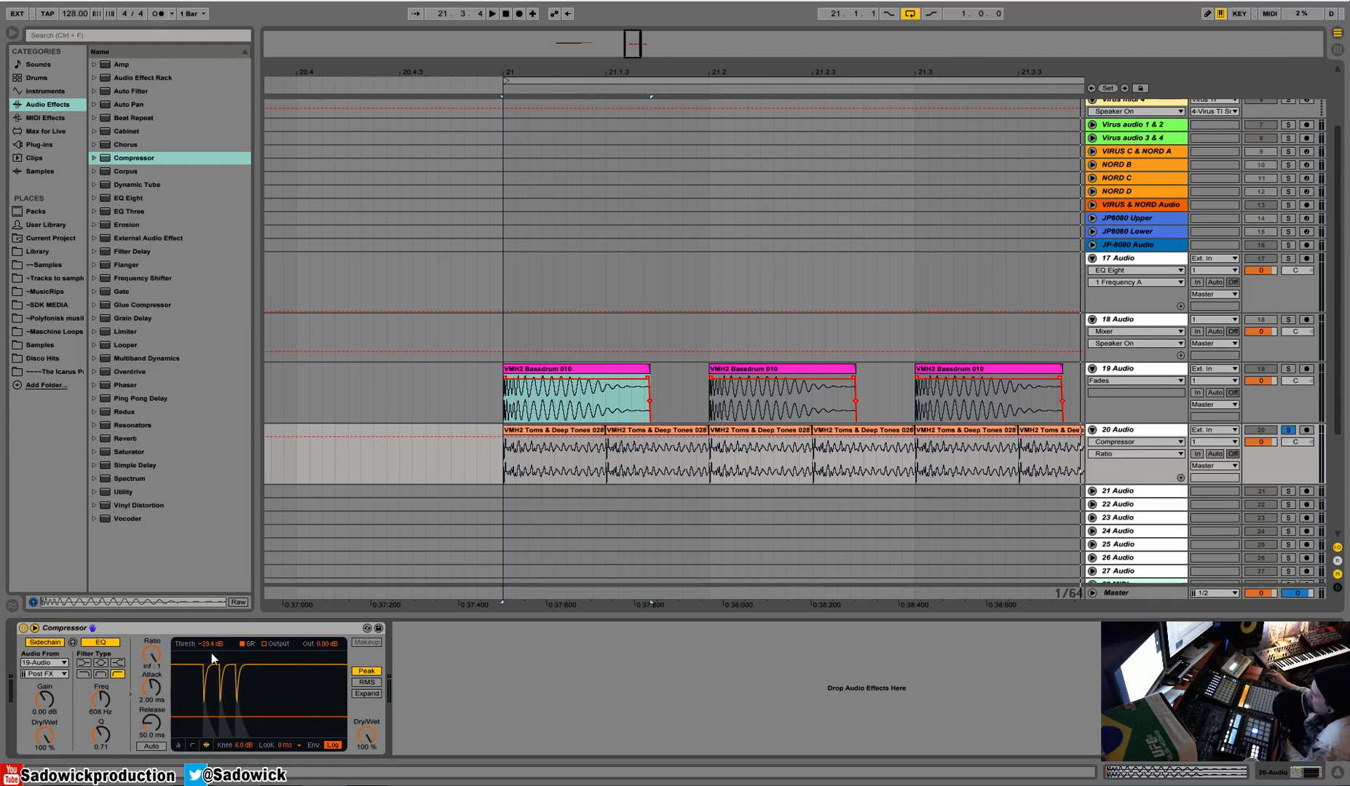
# Try the compressor's release at 1.00 ms and play the loop.
pyautogui.moveTo(150, 723); pyautogui.dragTo(151, 772)
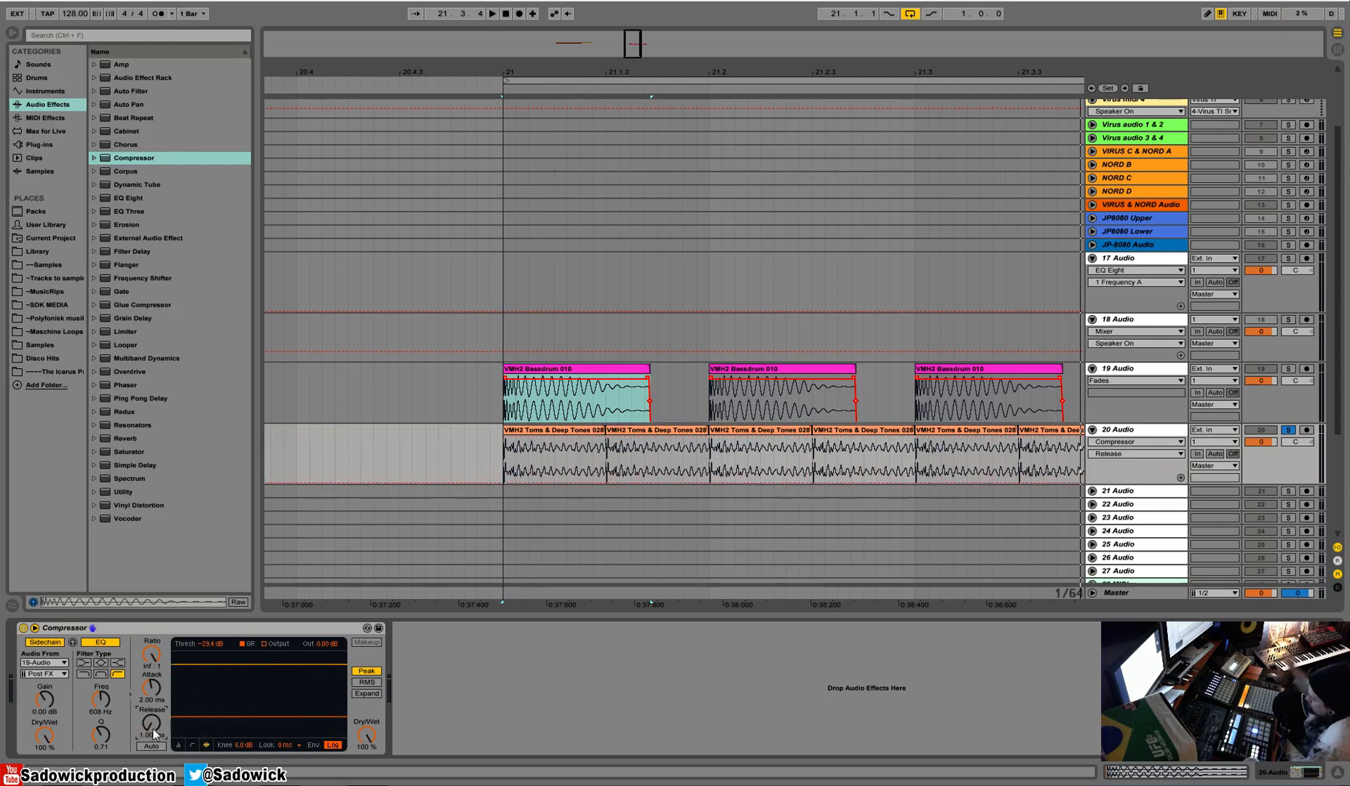
pyautogui.press('space')
pyautogui.press('space')
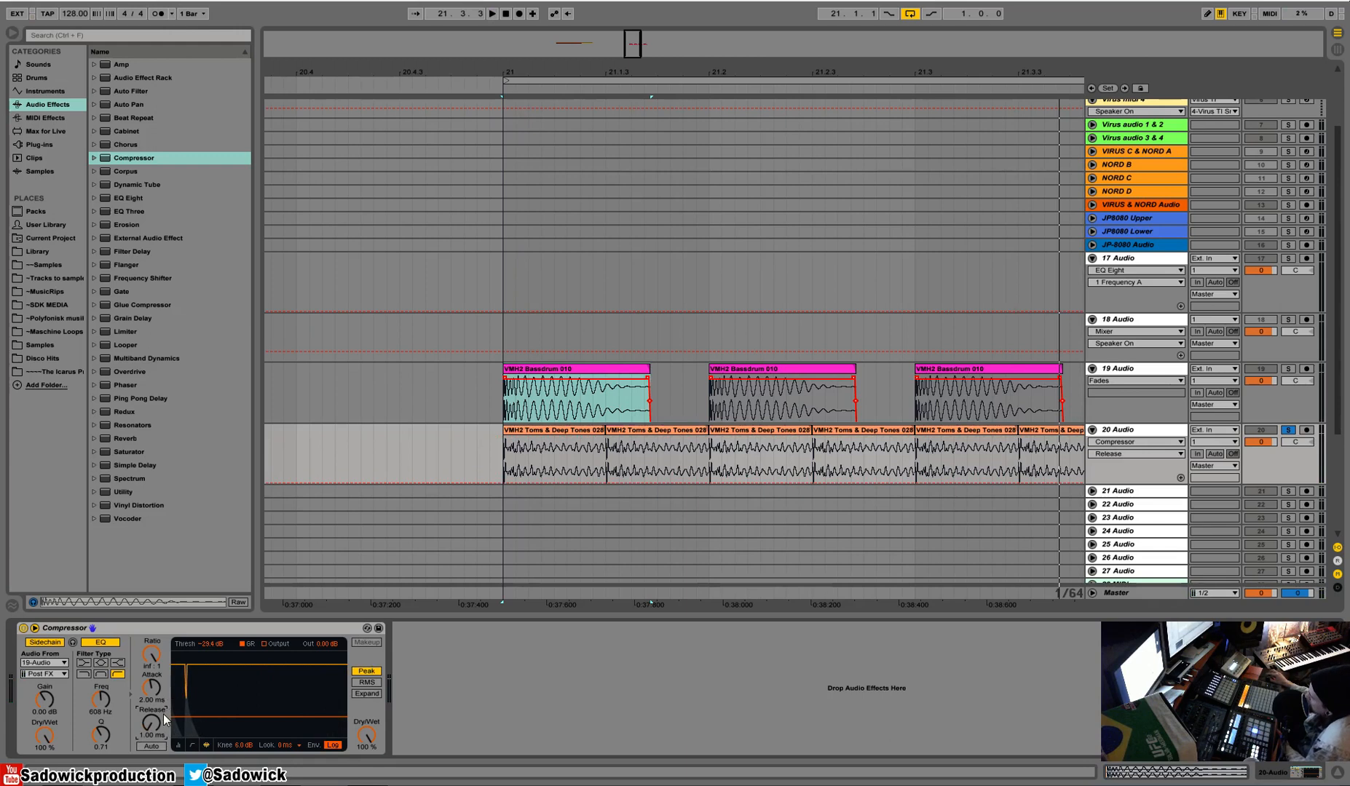
# Set the compressor's release to 98.7 ms and audition the slower recovery on the toms.
pyautogui.moveTo(158, 732)
pyautogui.mouseDown()
pyautogui.moveTo(159, 750)
pyautogui.moveTo(152, 717)
pyautogui.mouseUp()
pyautogui.press('space')
pyautogui.press('space')
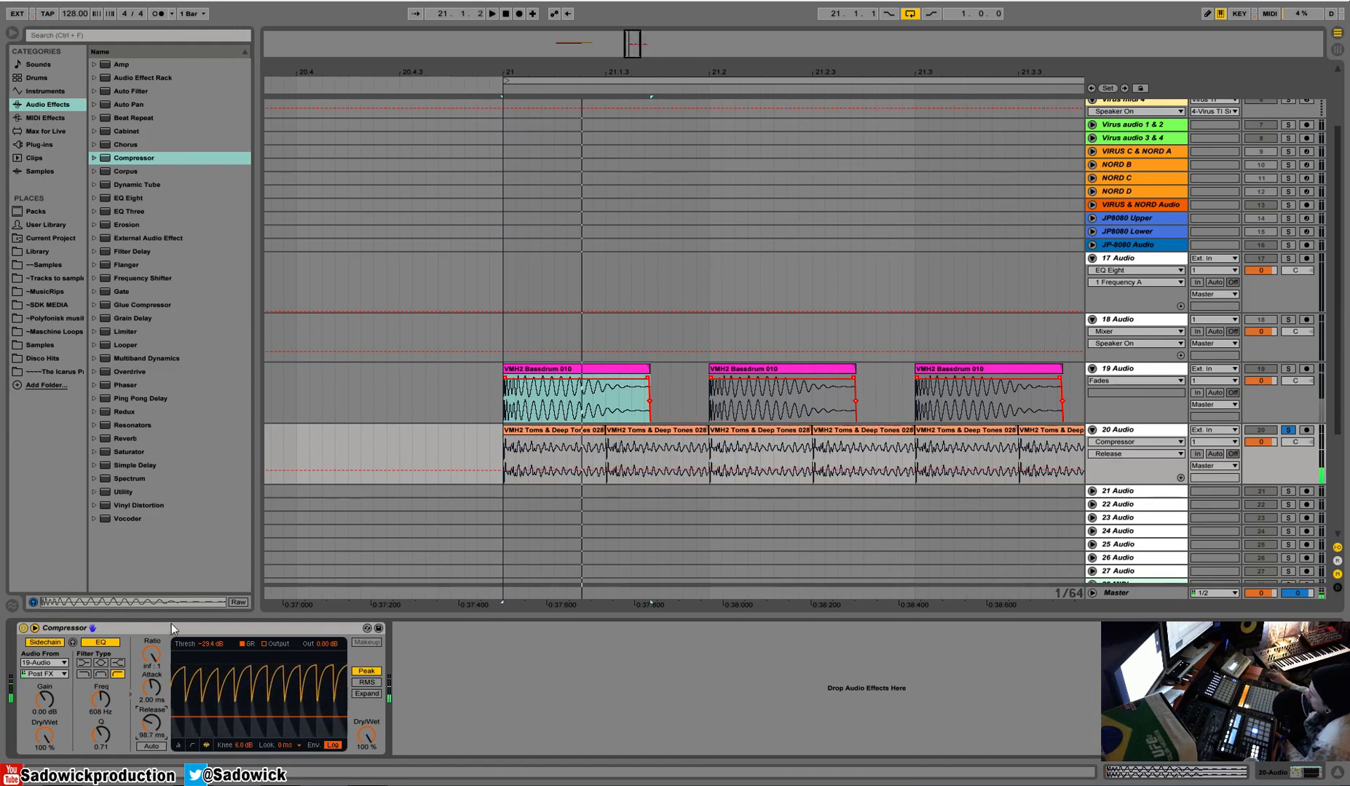
# Unsolo 20 Audio, lower the 19 Audio track's volume to -1.4 and start playback.
pyautogui.click(1288, 429)
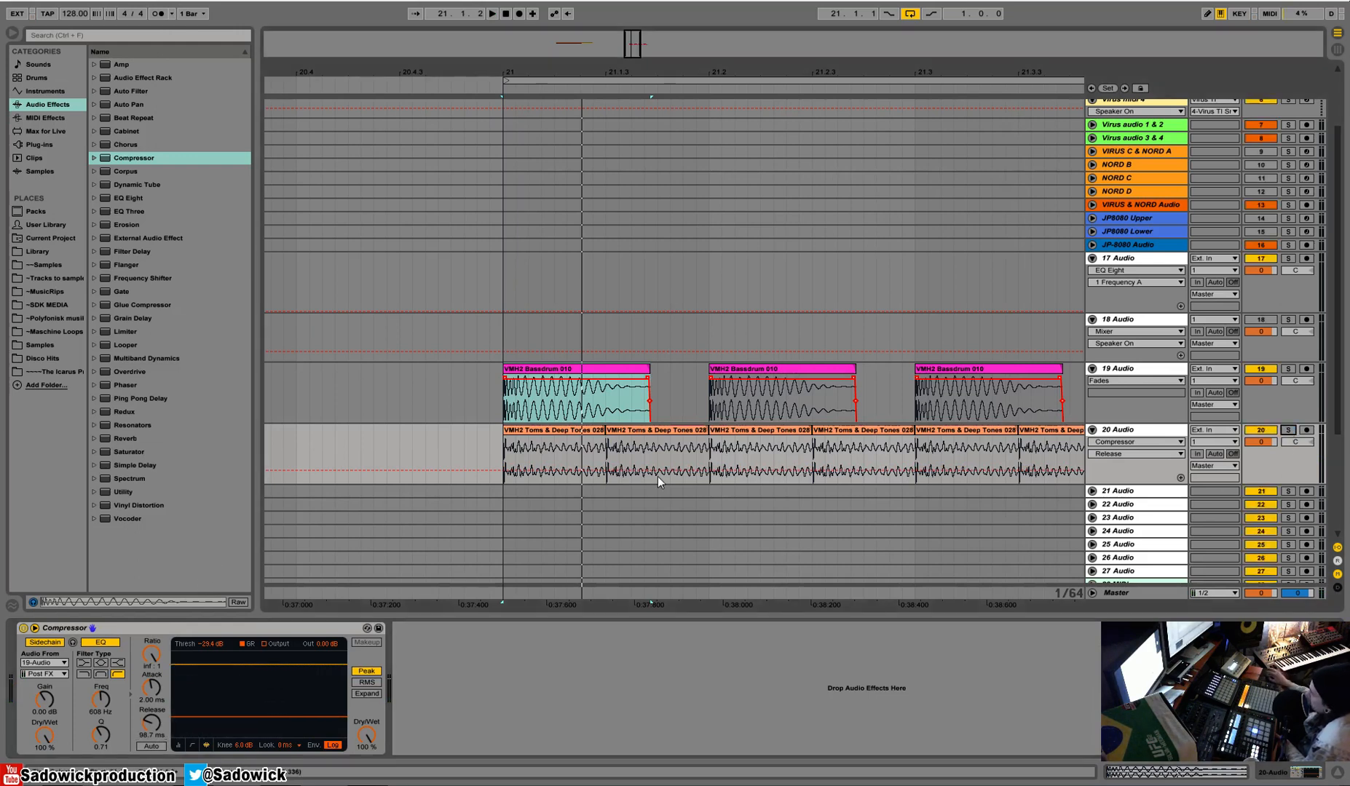
pyautogui.click(1285, 384)
pyautogui.press('space')
# Bypass and re-enable the compressor on 20 Audio to compare the kick and toms with and without ducking.
pyautogui.click(1287, 457)
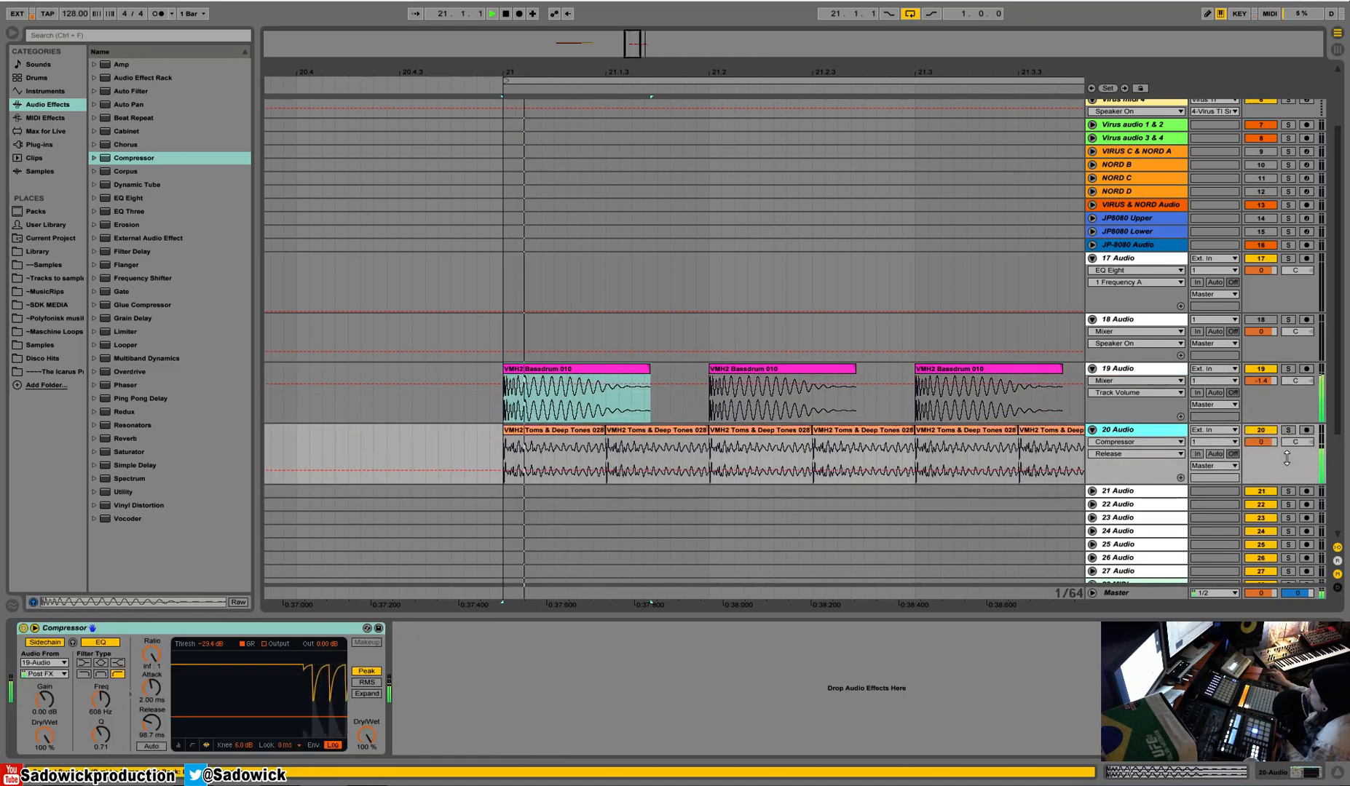
pyautogui.click(22, 628)
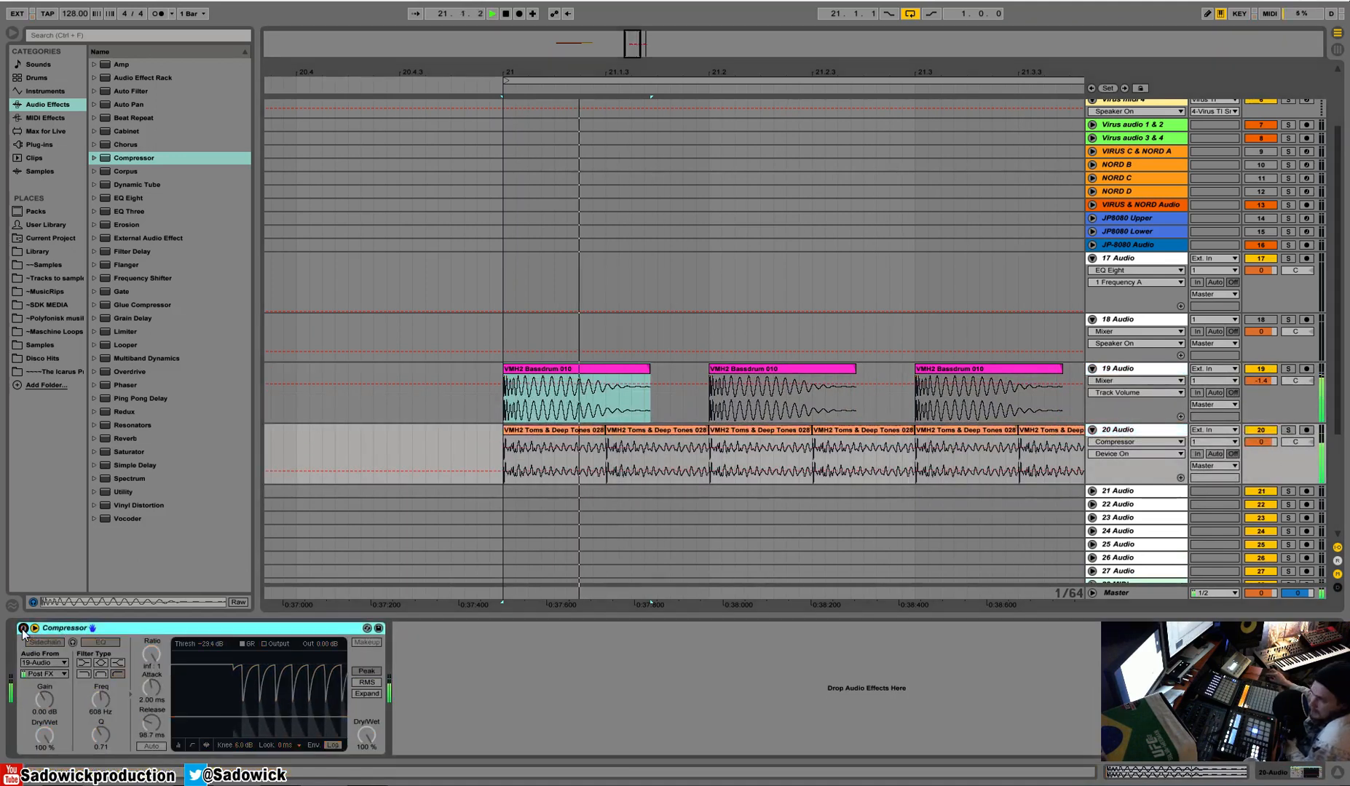
pyautogui.click(22, 629)
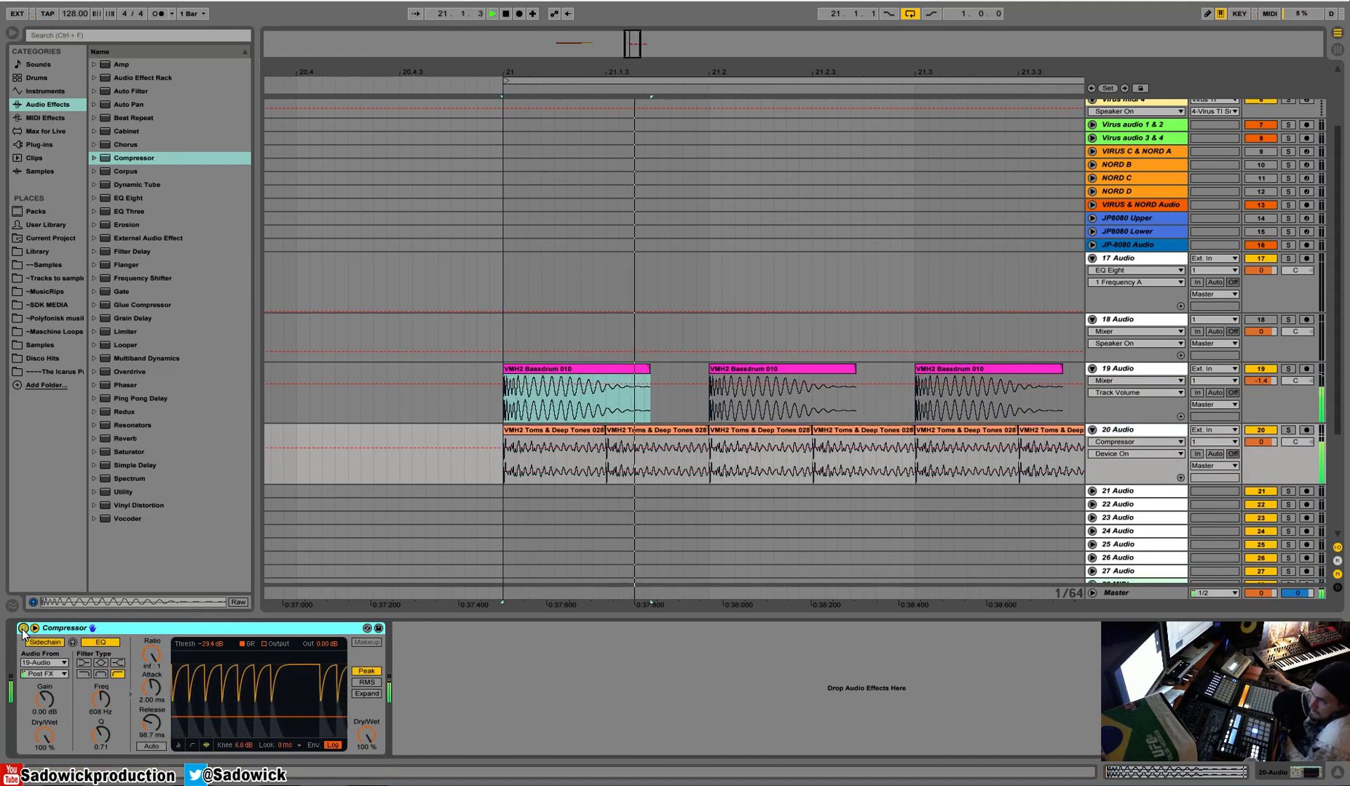
# Set the arrangement loop to the VMH2 Drumloop 015 clip at bar 17 and select the 17 Audio track.
pyautogui.moveTo(758, 71); pyautogui.dragTo(594, 31)
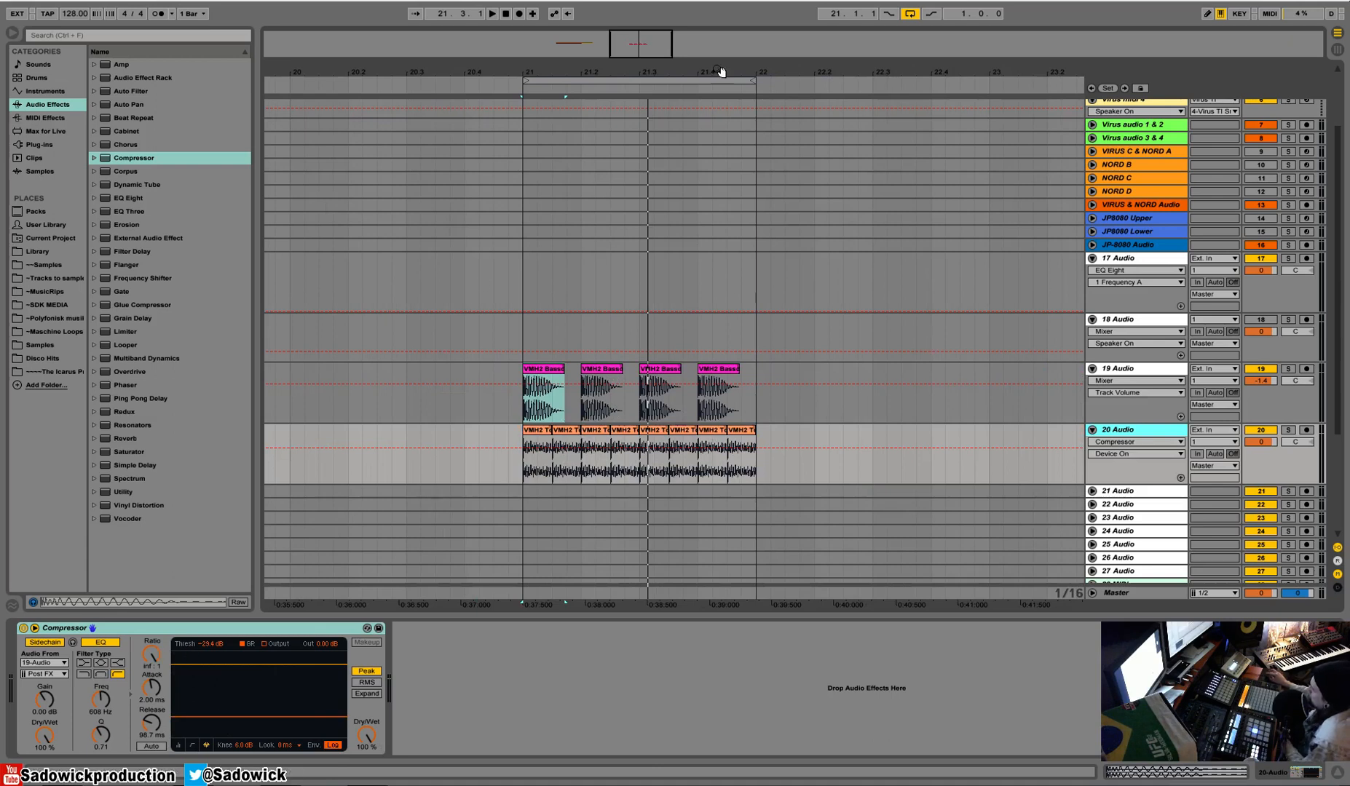
pyautogui.moveTo(716, 70); pyautogui.dragTo(855, 47)
pyautogui.click(486, 263)
pyautogui.rightClick(490, 257)
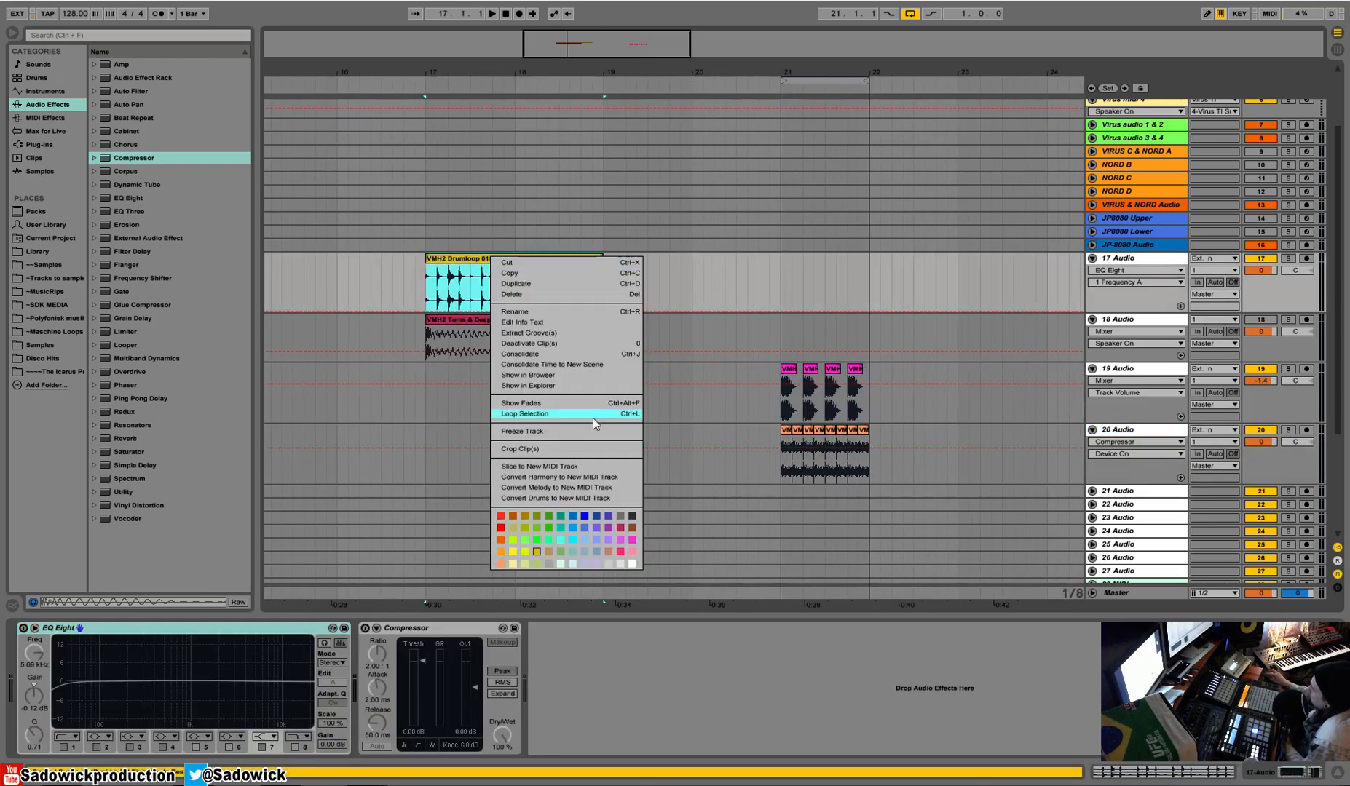
pyautogui.click(616, 414)
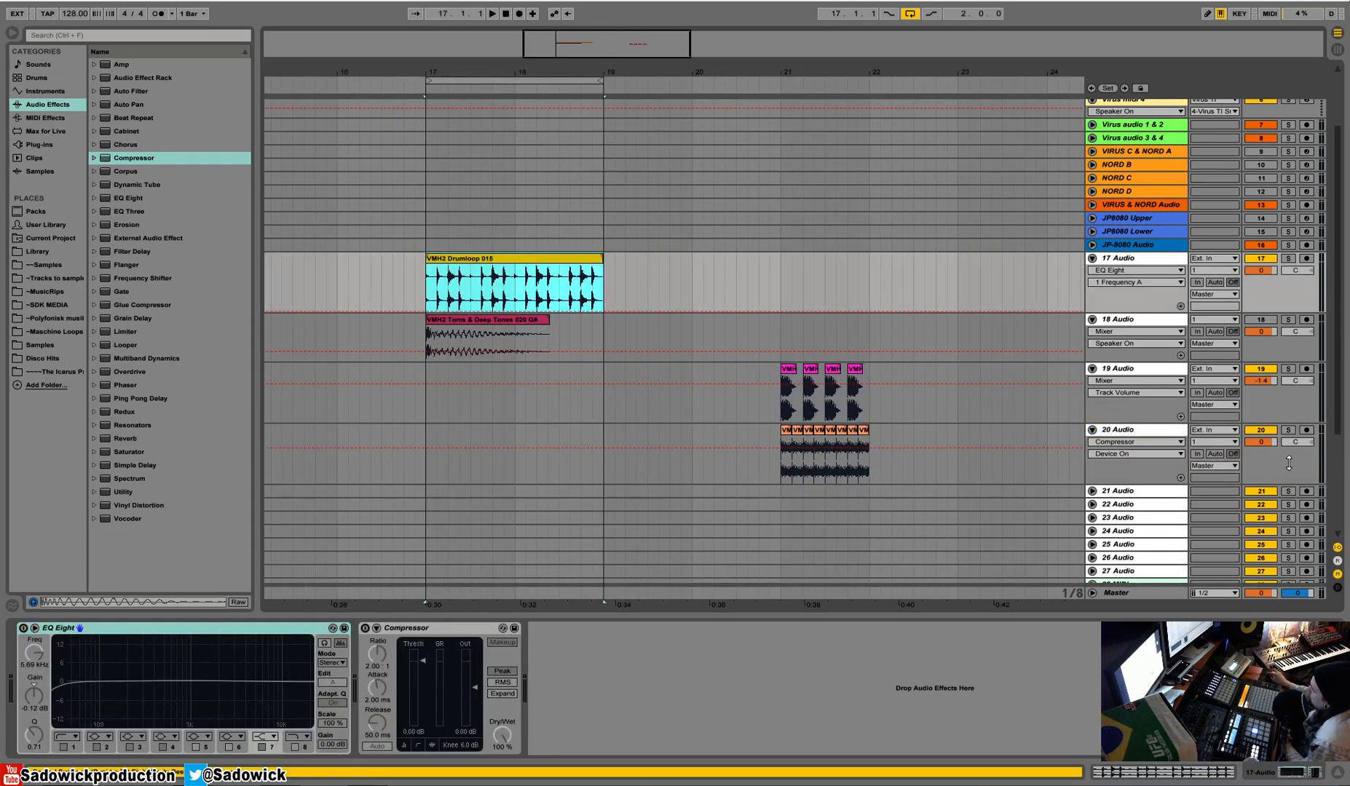
pyautogui.click(1285, 290)
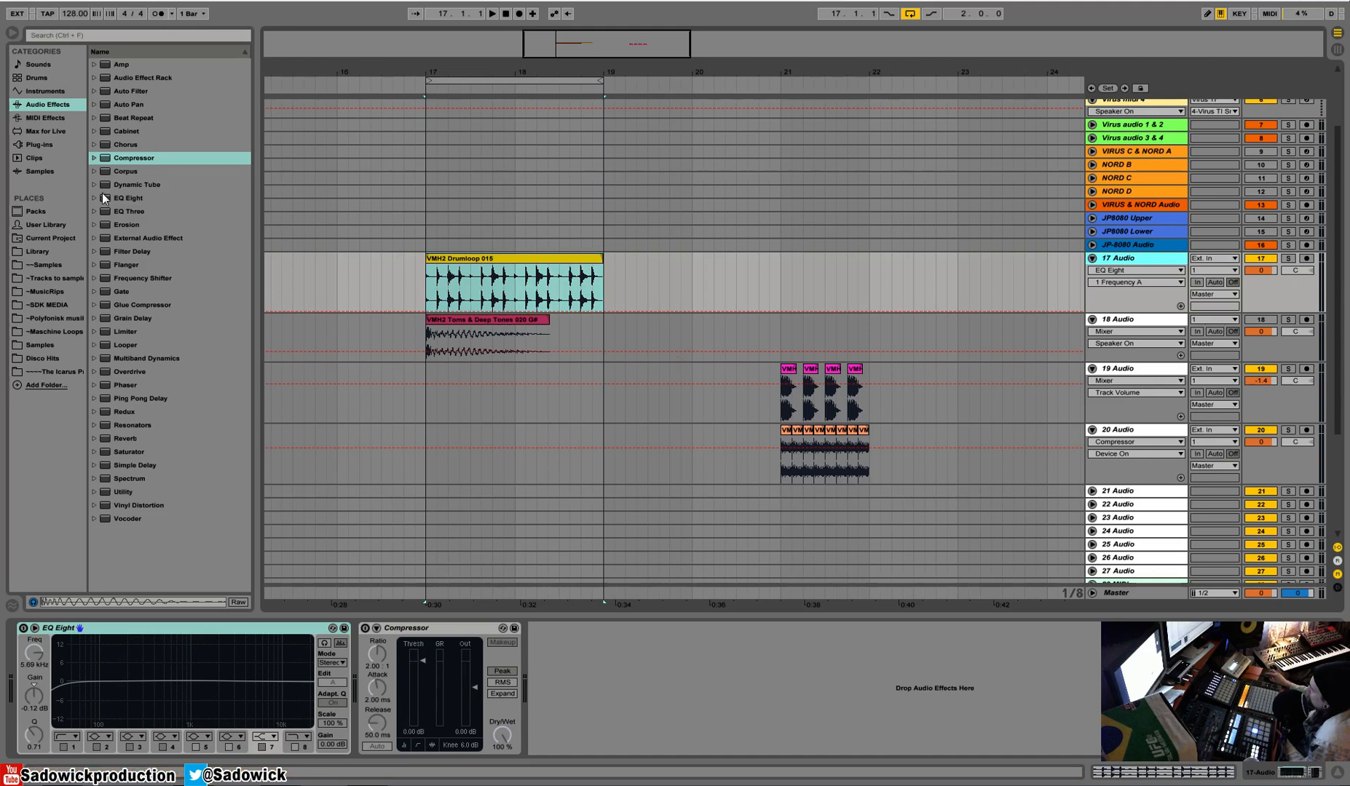
# Add a Glue Compressor ahead of the Compressor on 20 Audio and unfold its sidechain section.
pyautogui.click(1300, 455)
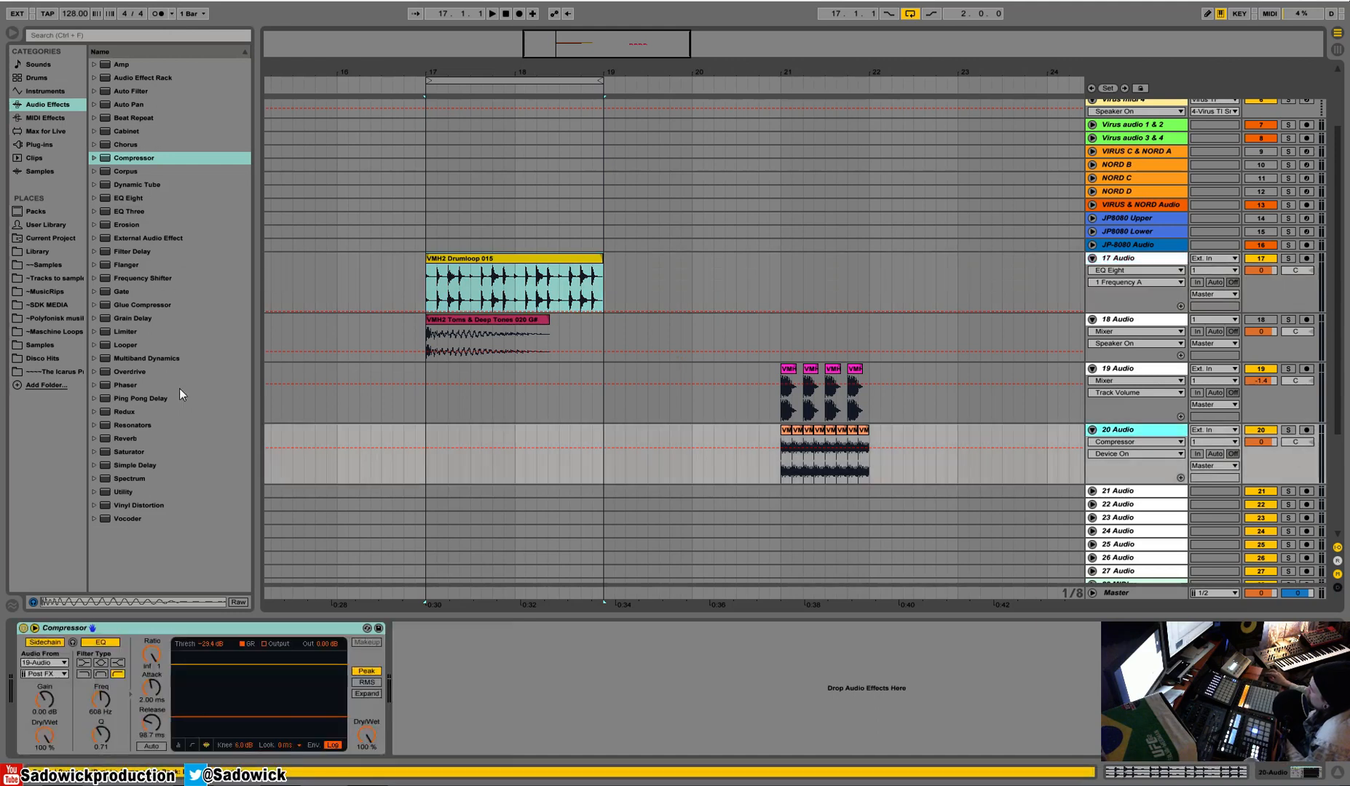
pyautogui.moveTo(129, 306); pyautogui.dragTo(110, 670)
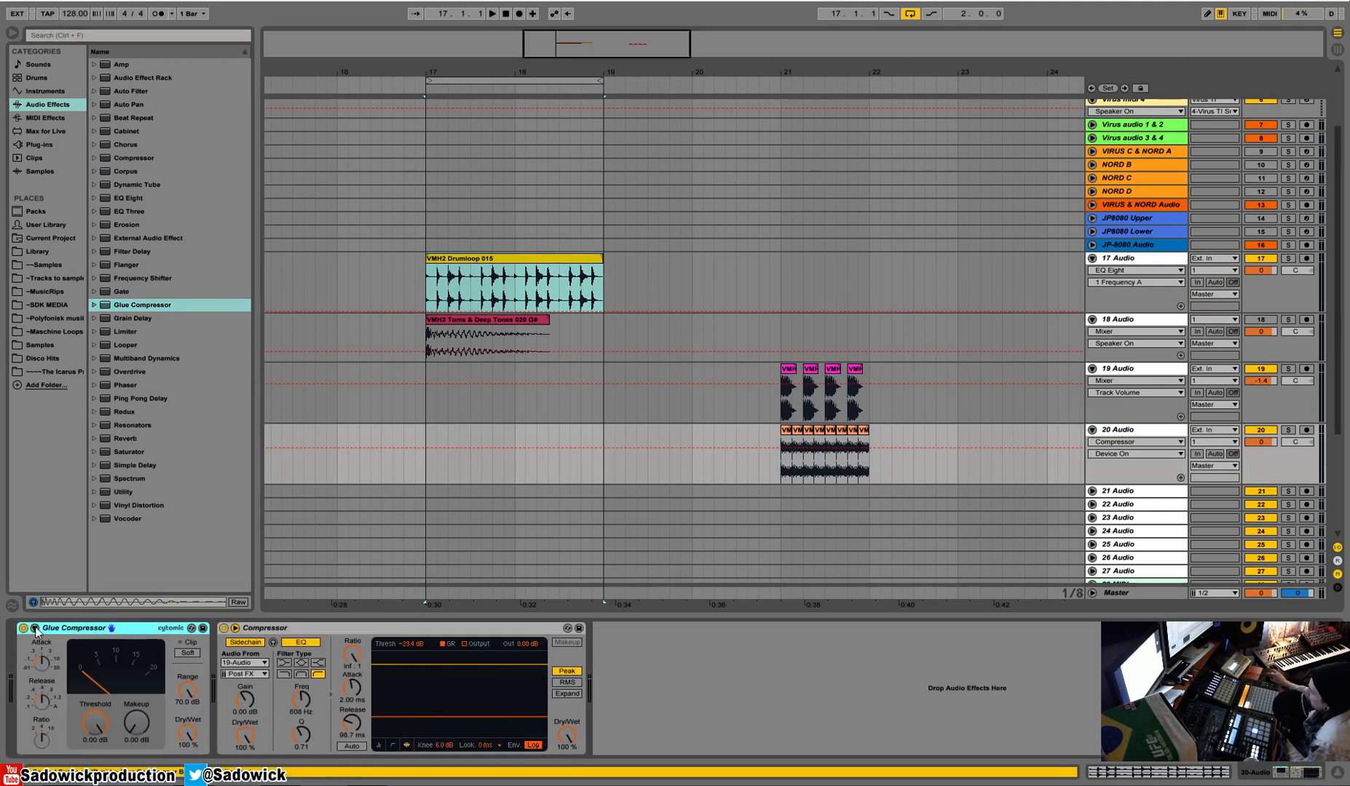
pyautogui.click(34, 631)
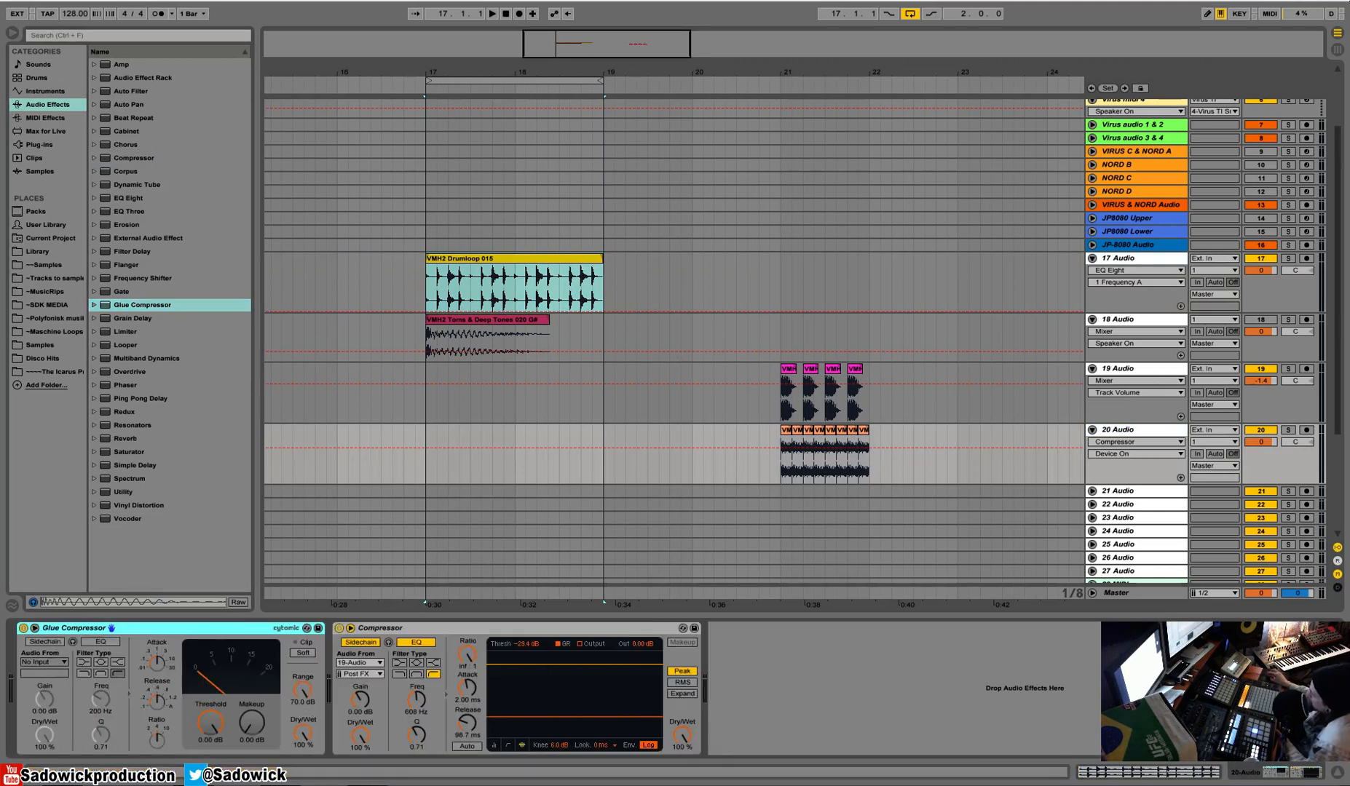
pyautogui.click(153, 745)
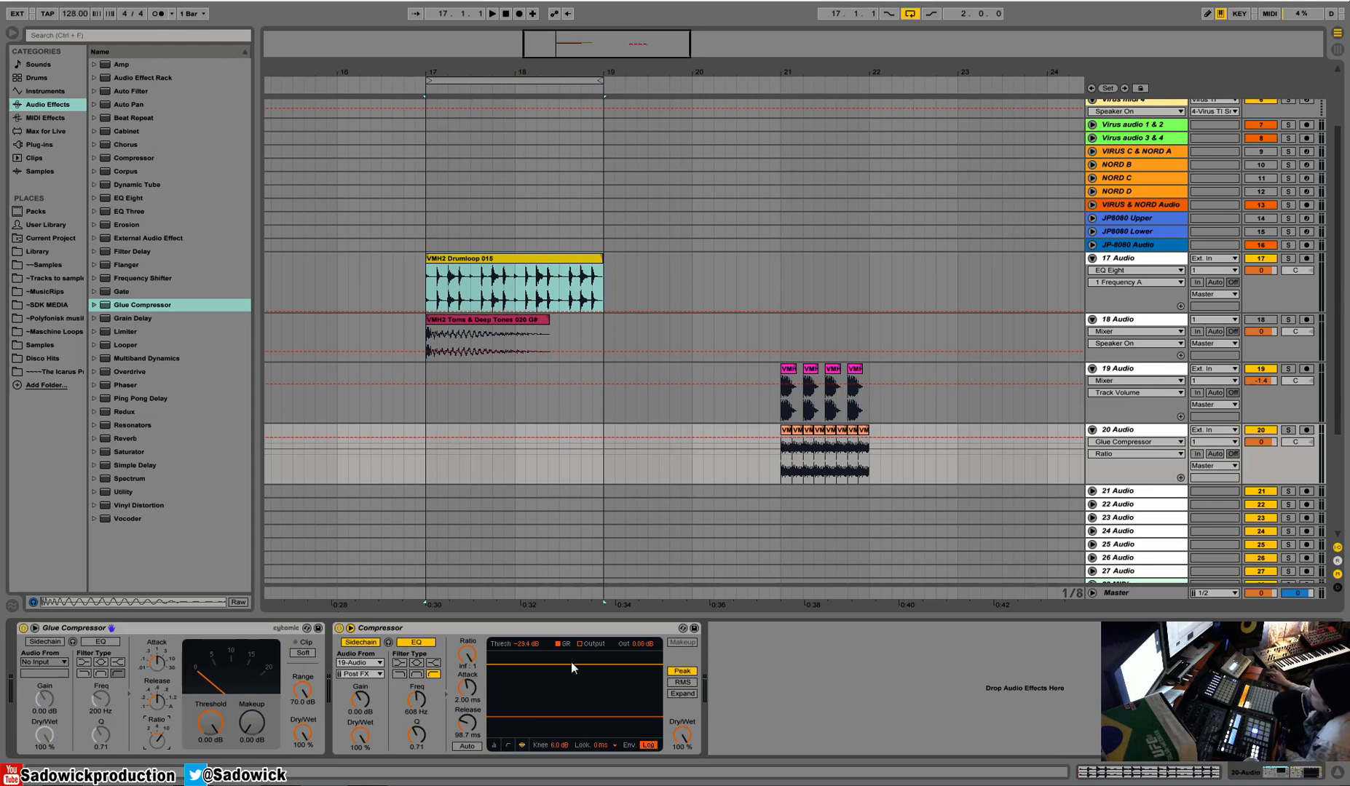
# Cut the Glue Compressor from the 20 Audio device chain.
pyautogui.click(494, 631)
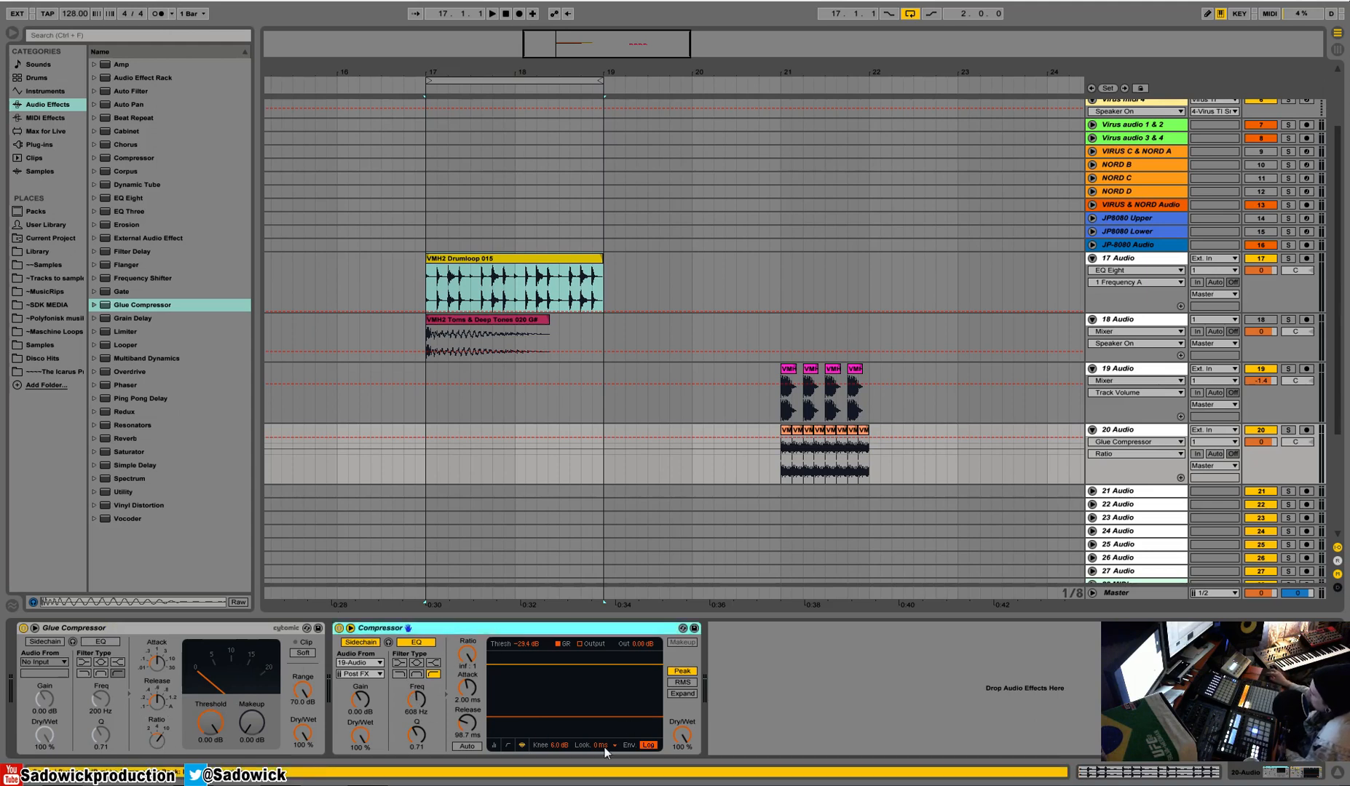
pyautogui.click(62, 629)
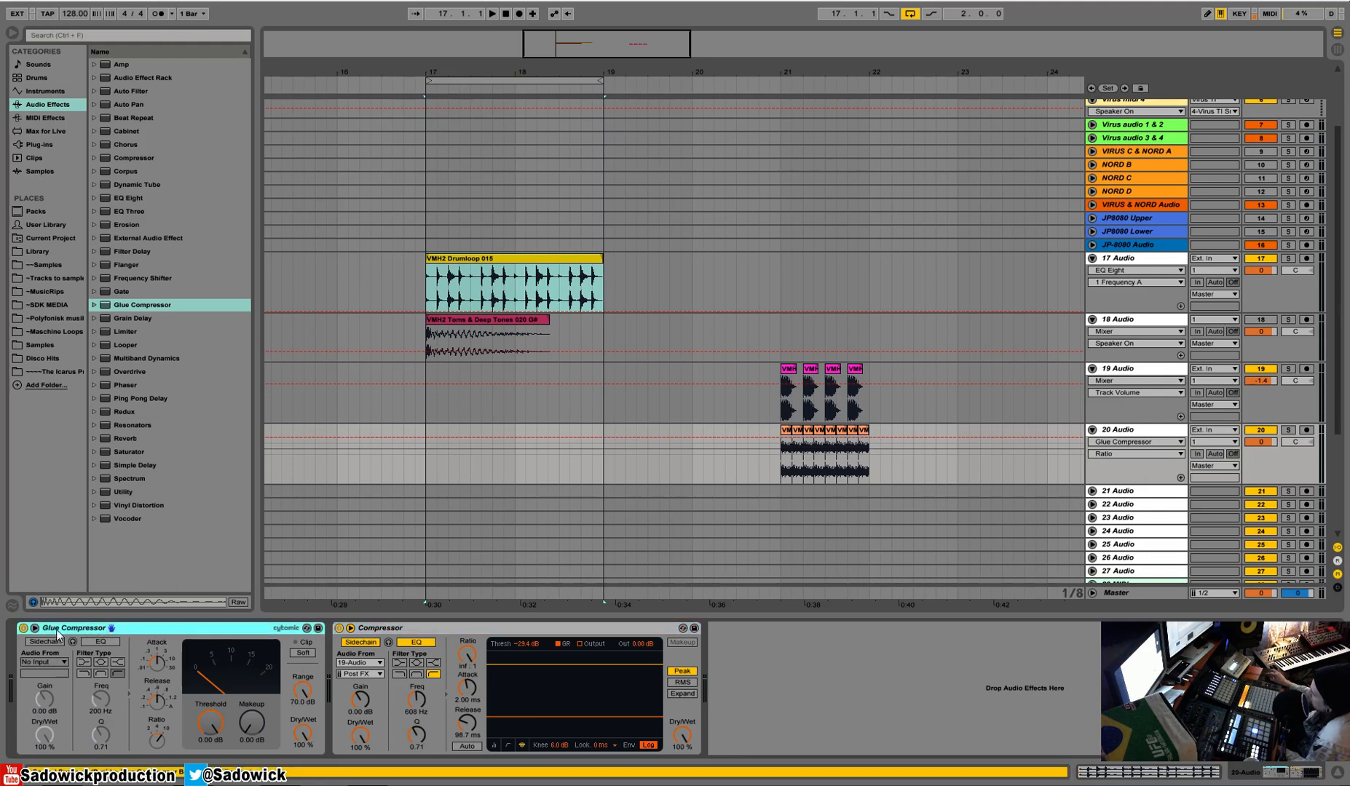
pyautogui.rightClick(163, 628)
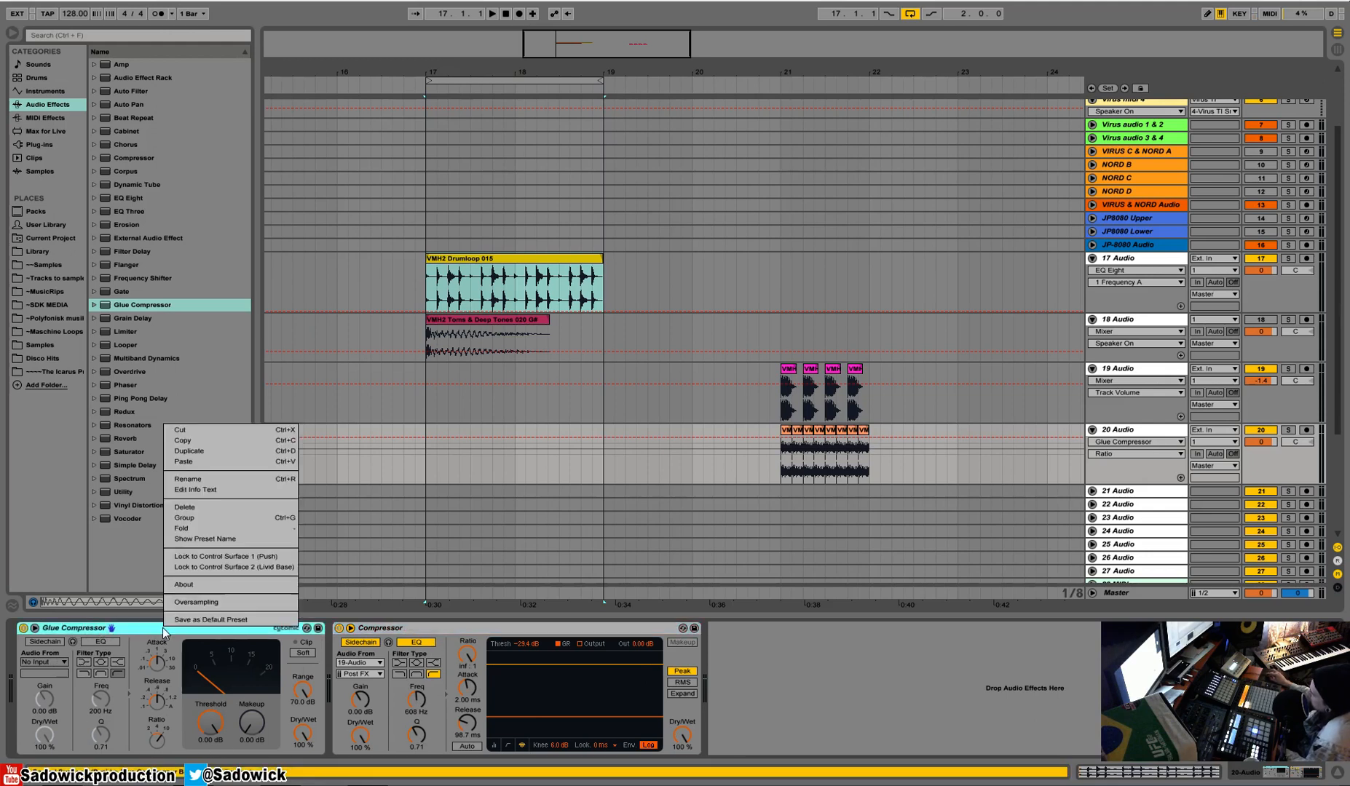
pyautogui.click(184, 431)
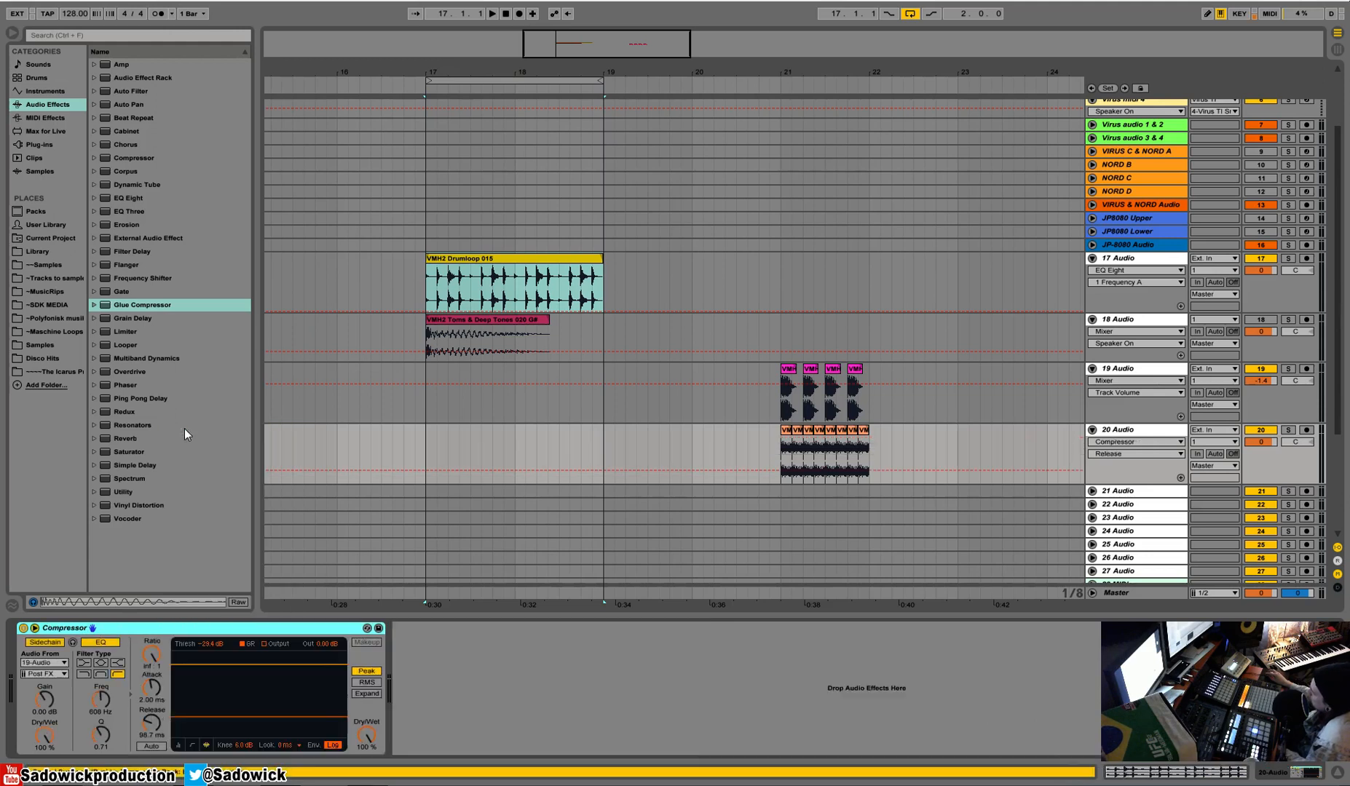
# Solo the 17 Audio track and delete the EQ Eight from its device chain.
pyautogui.click(1286, 259)
pyautogui.click(532, 302)
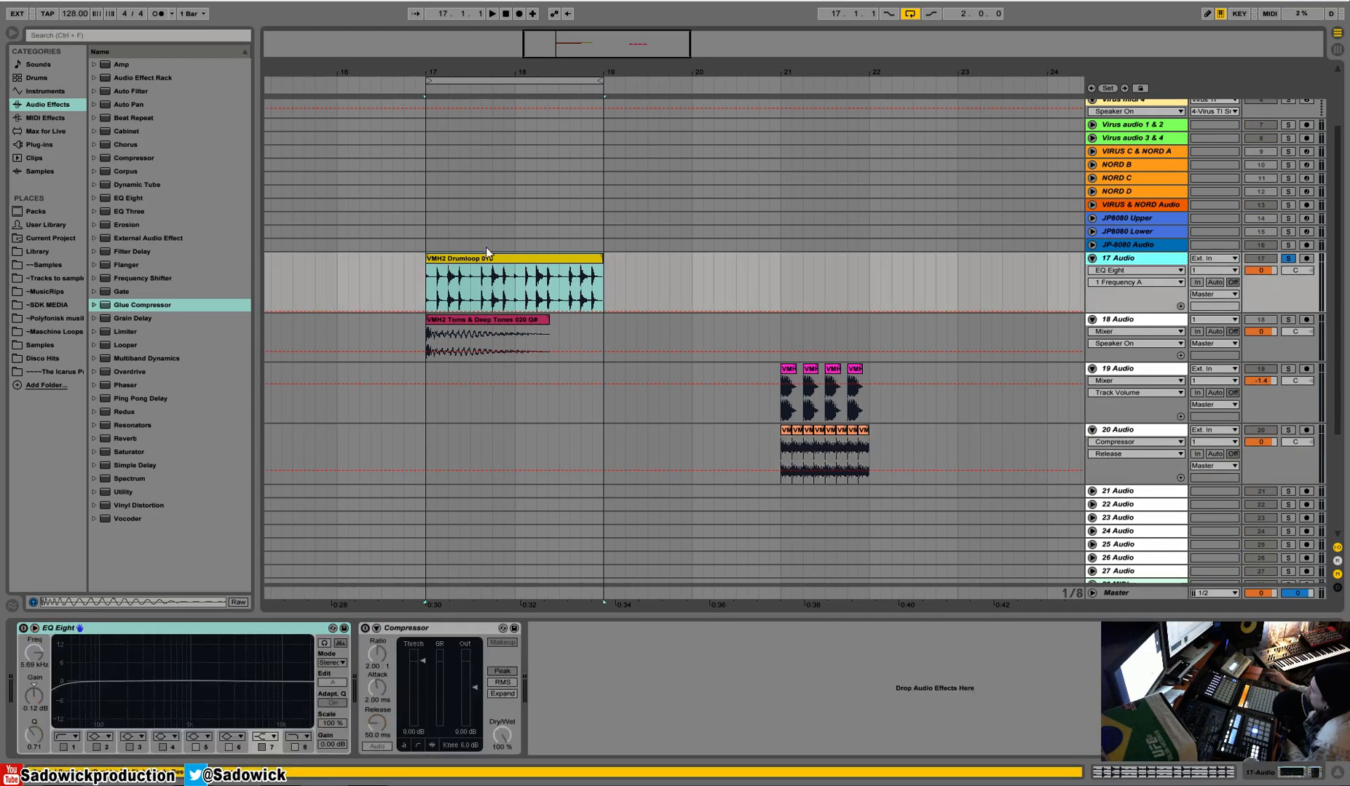
pyautogui.click(160, 629)
pyautogui.press('Delete')
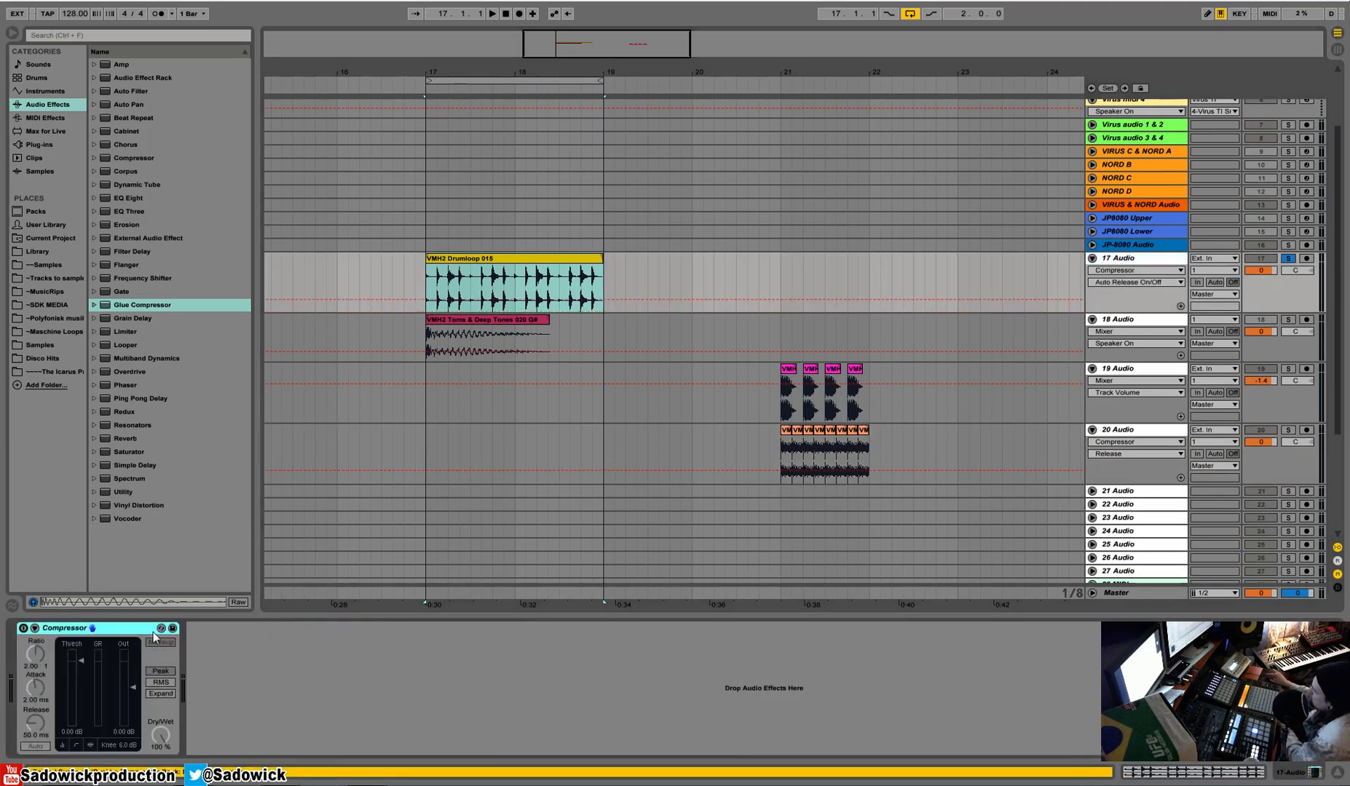
# Enable the 17 Audio compressor and, while the drum loop plays, set its threshold to -51.5 dB and ratio to 4.20 : 1.
pyautogui.click(24, 628)
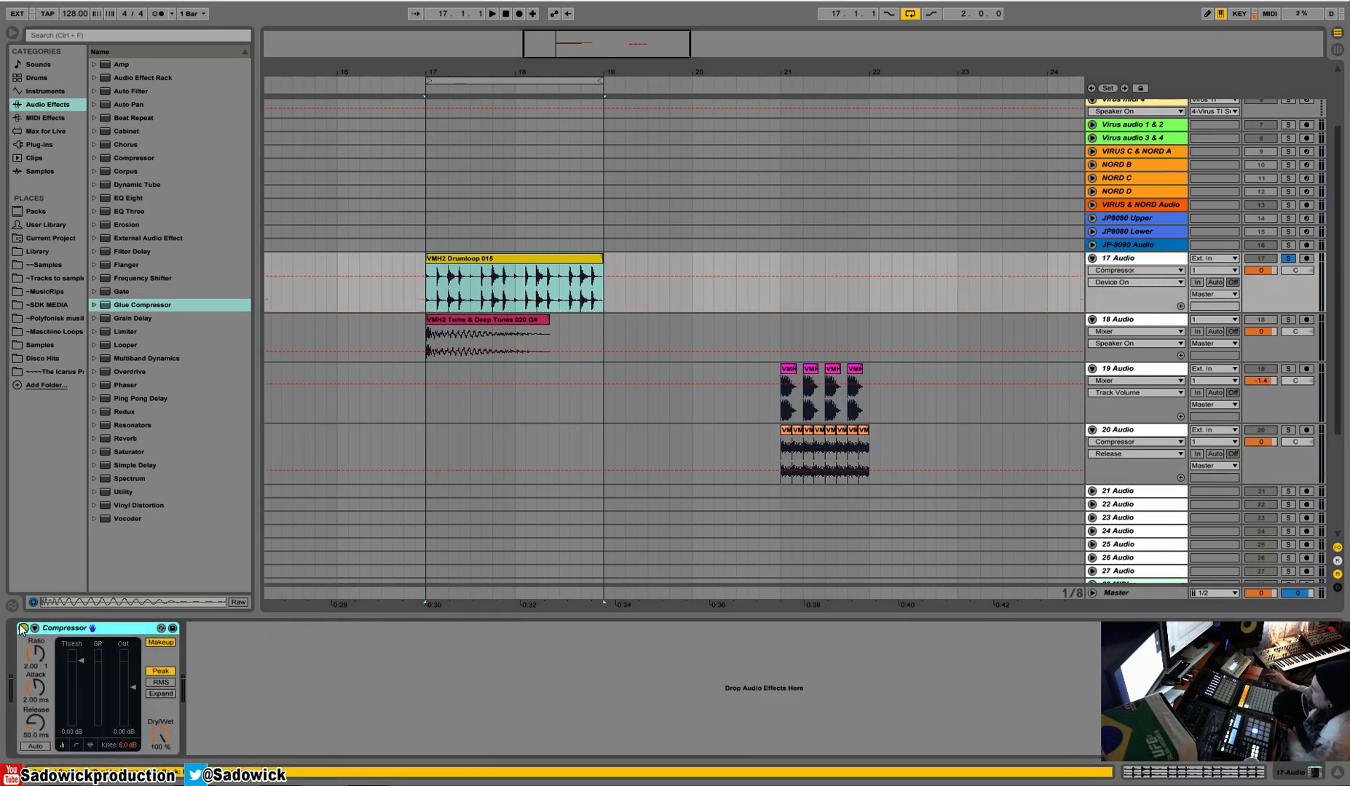
pyautogui.click(501, 264)
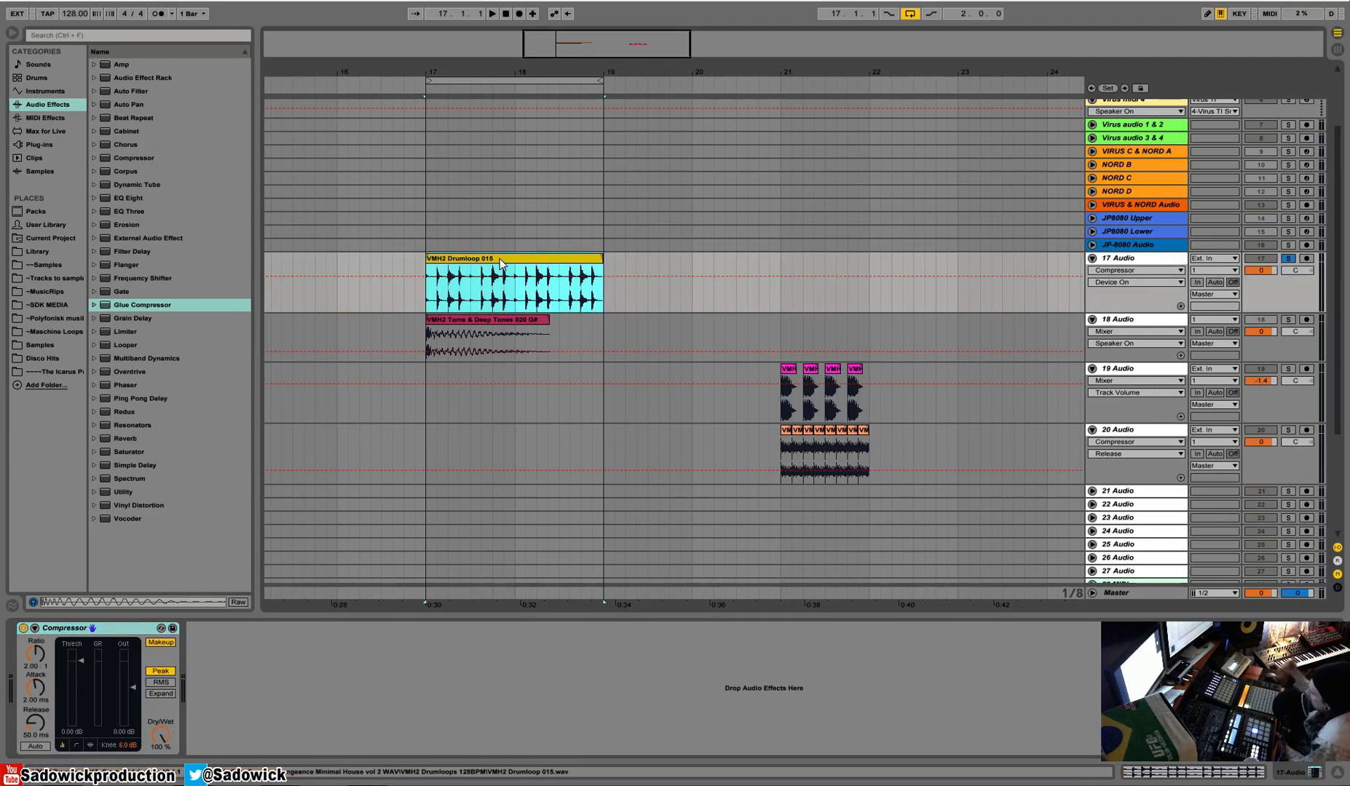
pyautogui.press('space')
pyautogui.moveTo(79, 653); pyautogui.dragTo(81, 719)
pyautogui.moveTo(36, 654); pyautogui.dragTo(35, 627)
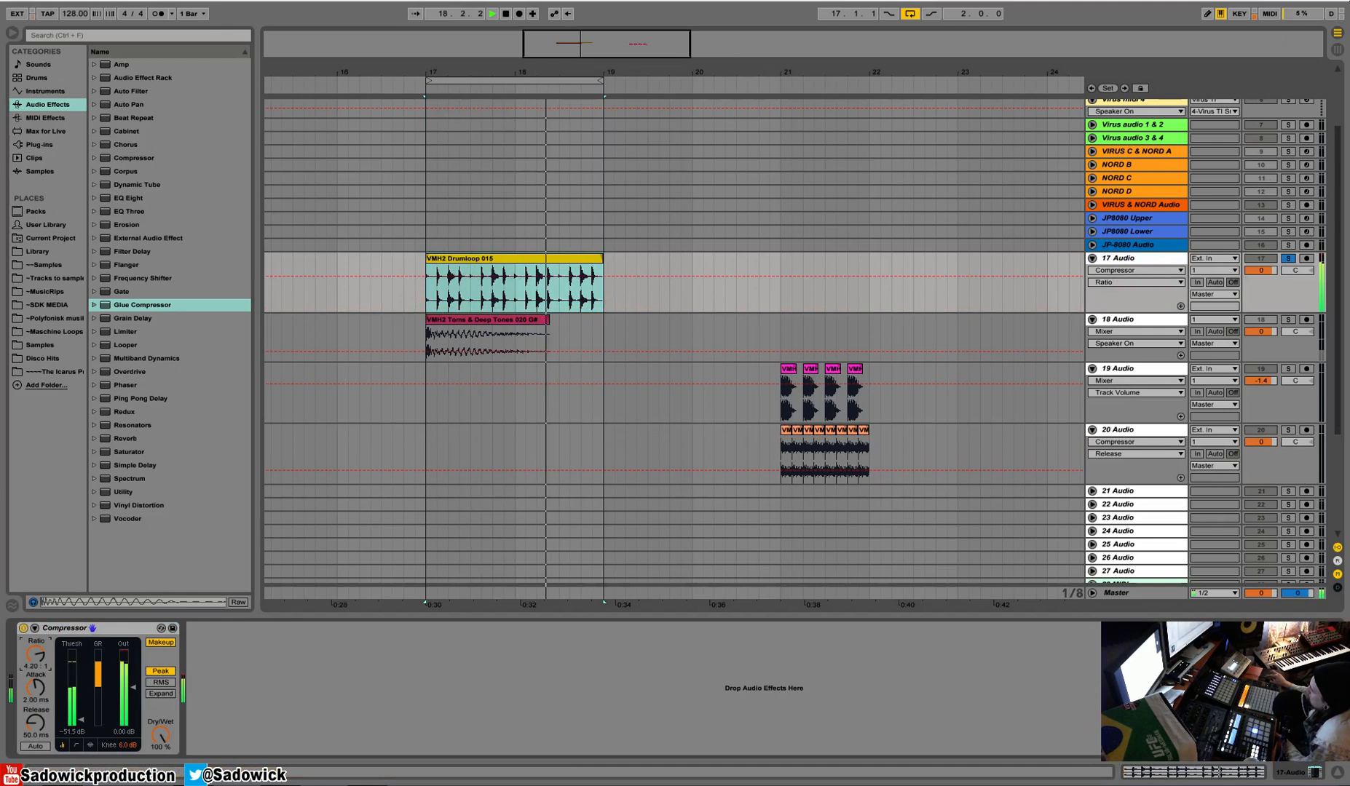
pyautogui.press('space')
# Add an Auto Filter after the Compressor on 17 Audio and unfold its sidechain section.
pyautogui.click(313, 674)
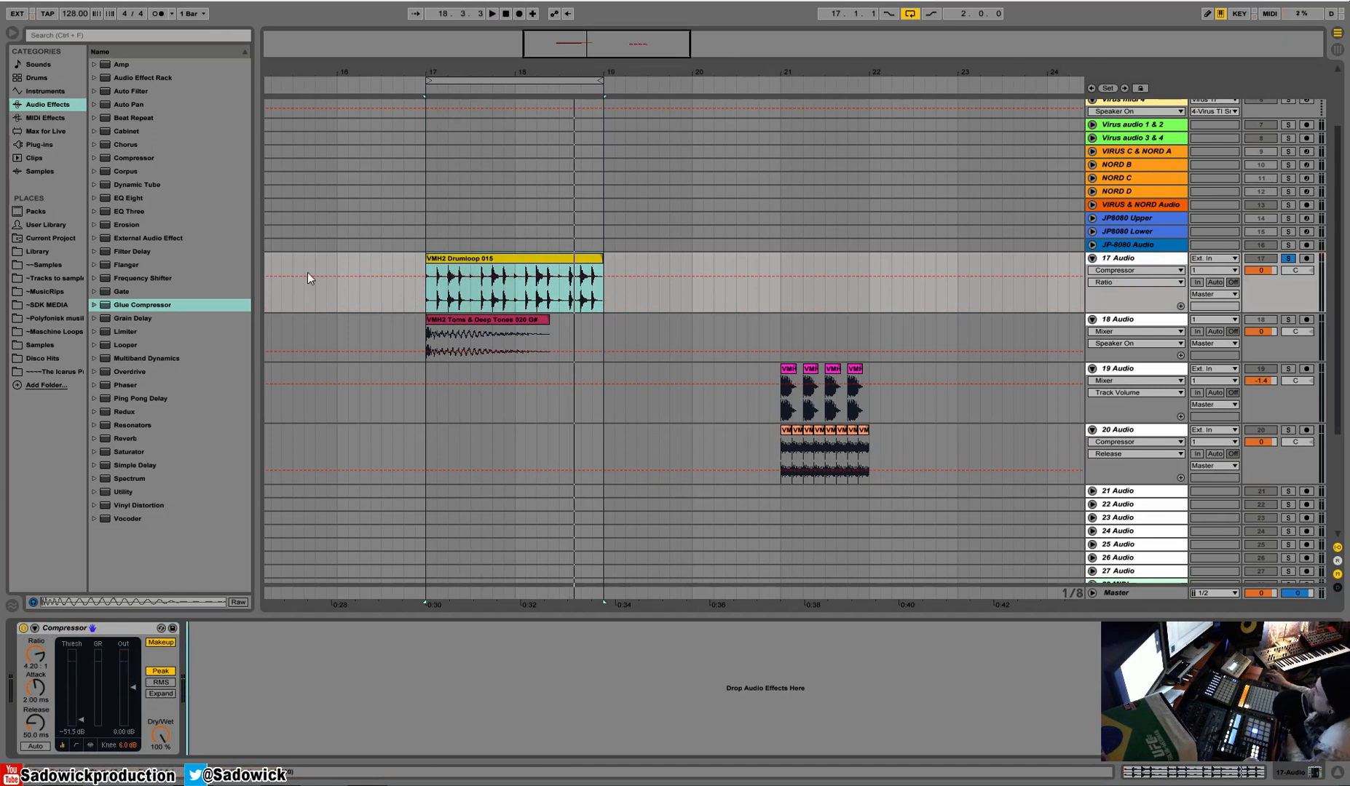
pyautogui.click(132, 91)
pyautogui.moveTo(132, 91); pyautogui.dragTo(271, 700)
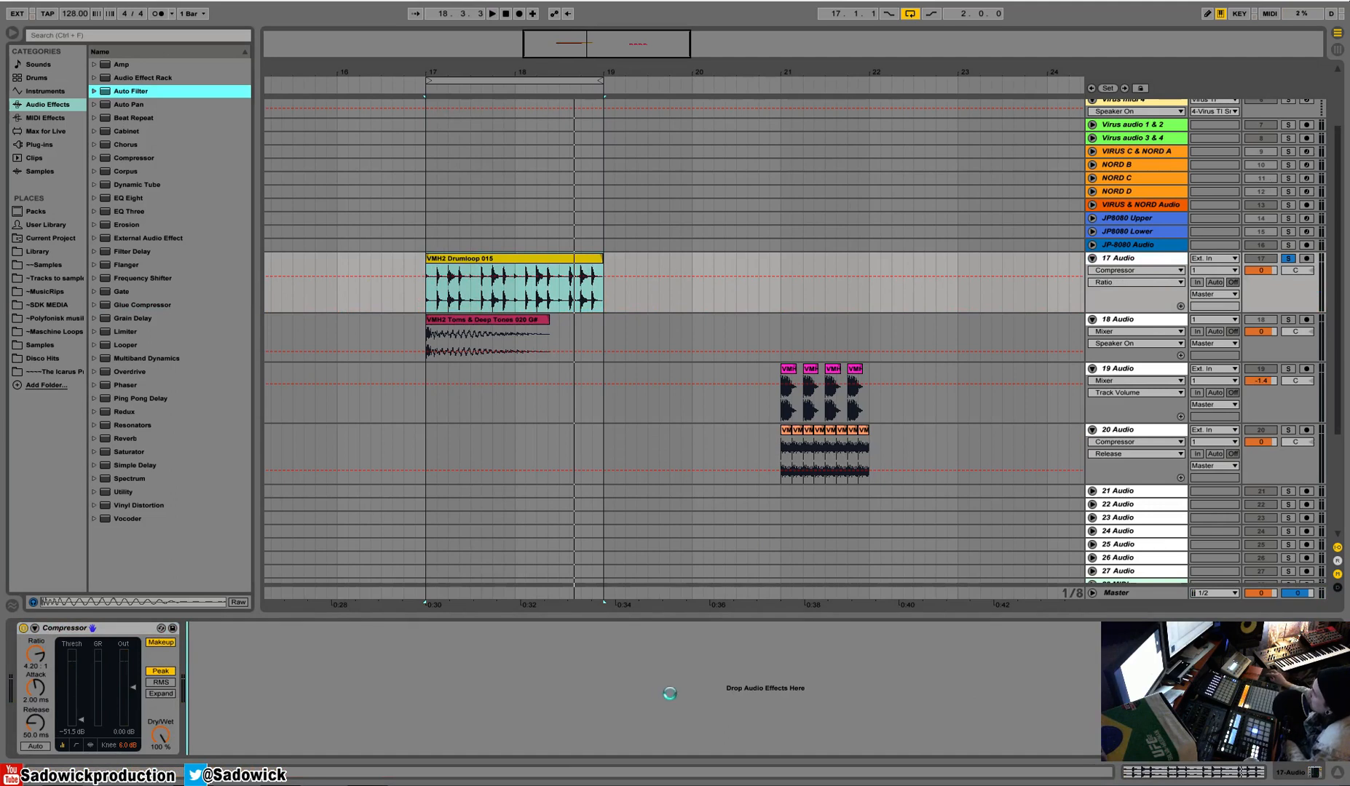
pyautogui.click(204, 629)
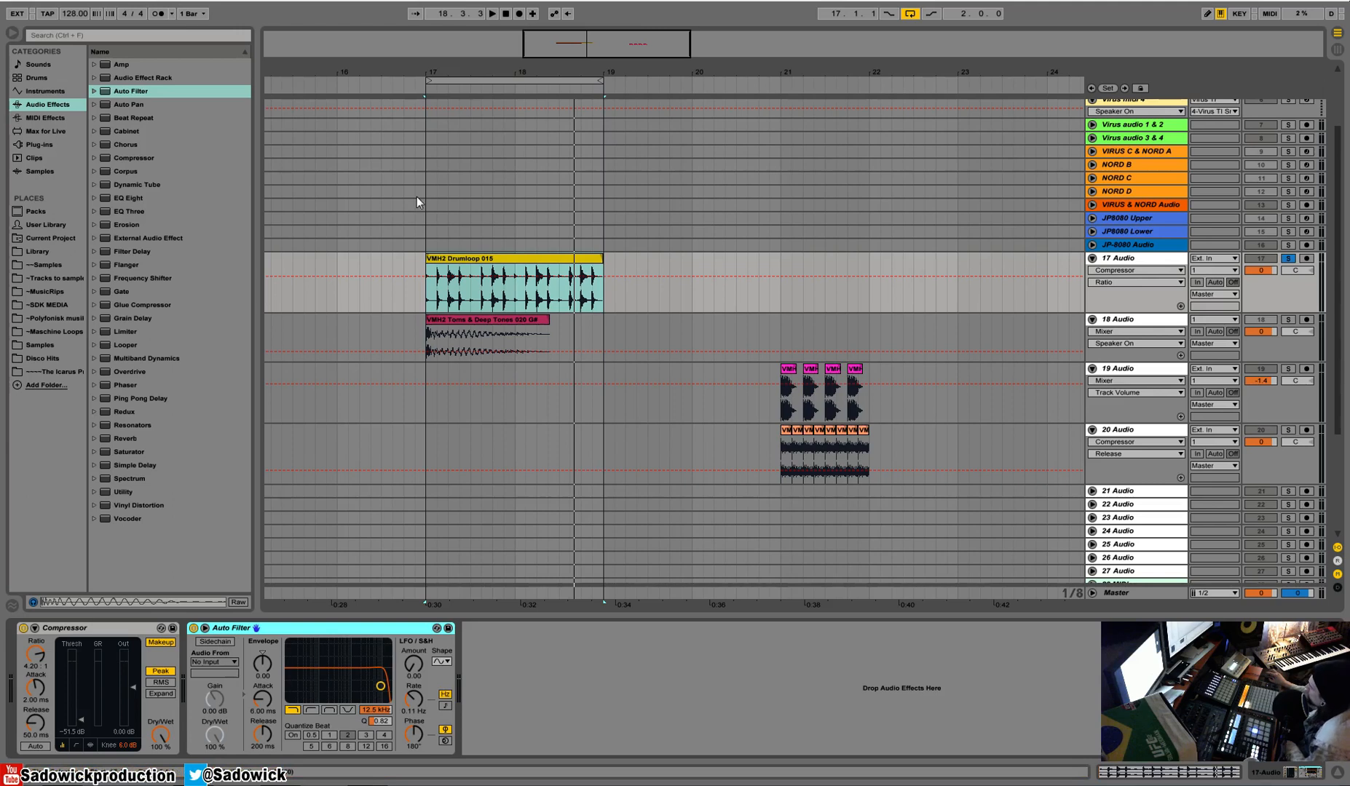
# Enable the Auto Filter's sidechain on 17 Audio with 18-Audio as its source.
pyautogui.moveTo(466, 75); pyautogui.dragTo(466, 103)
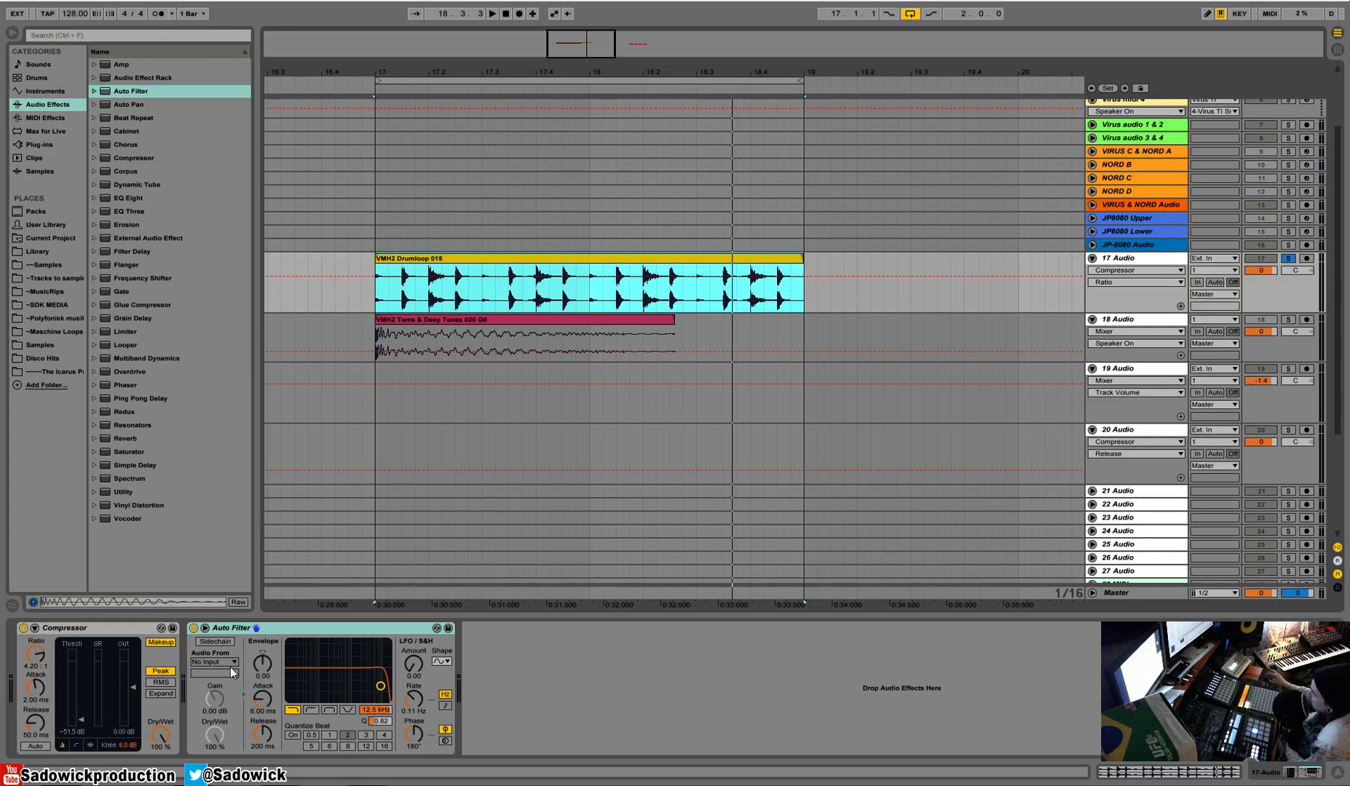
pyautogui.moveTo(268, 658); pyautogui.dragTo(270, 663)
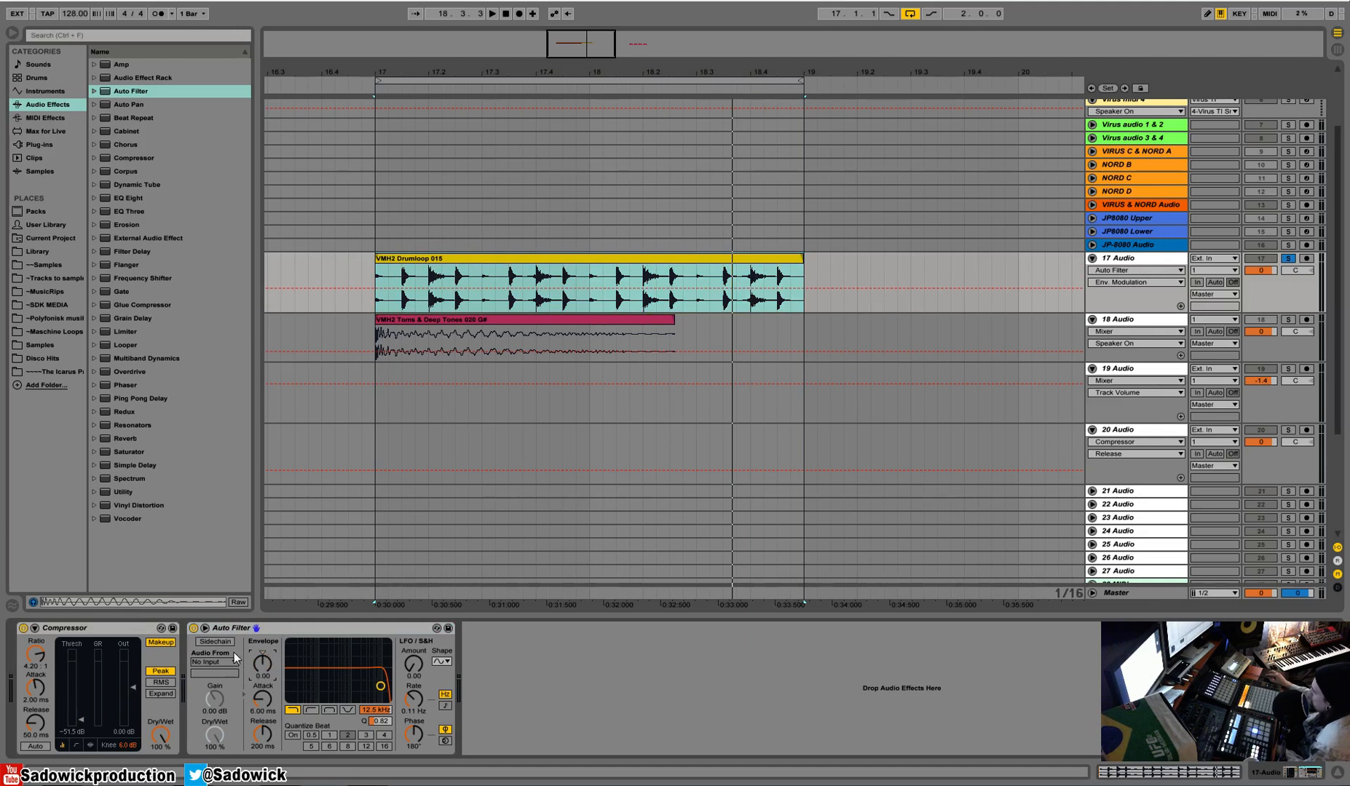
pyautogui.click(213, 662)
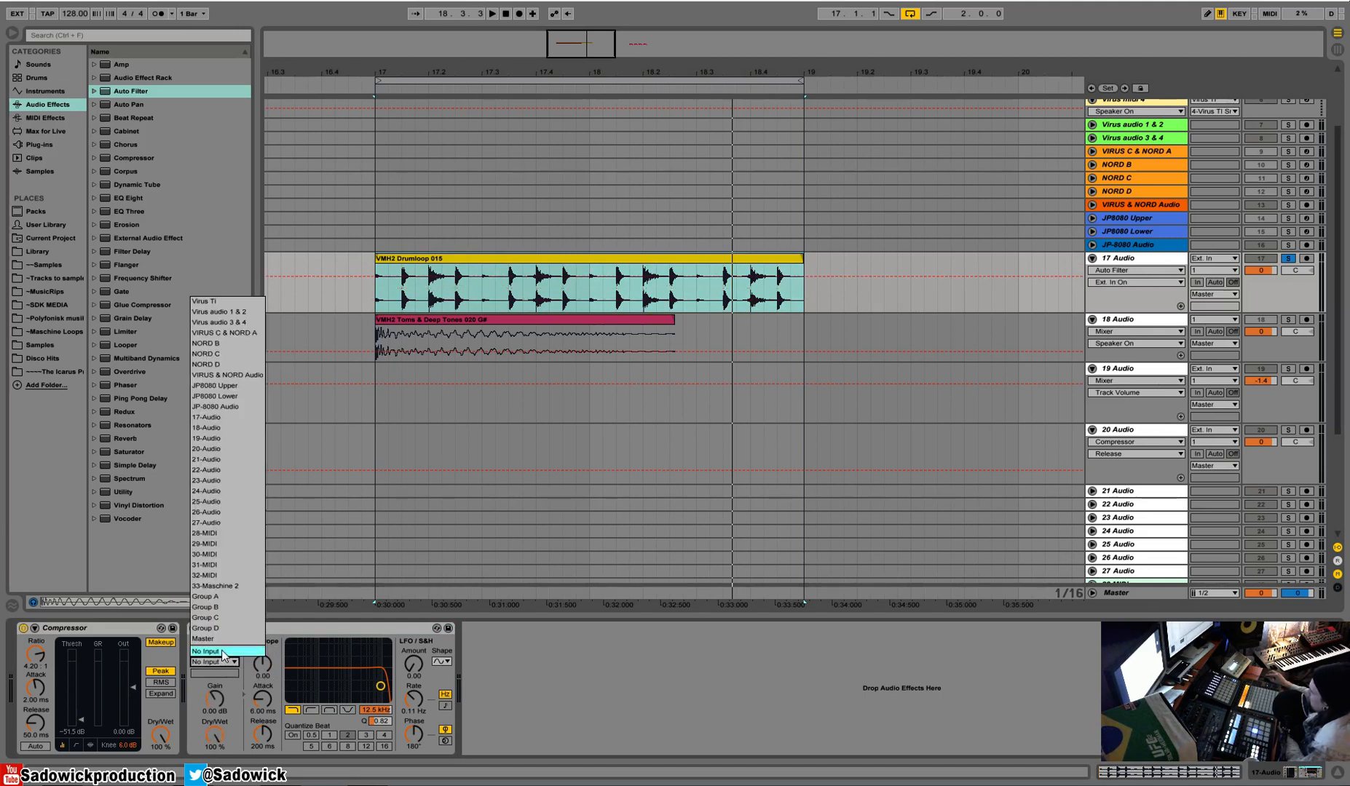
pyautogui.click(211, 428)
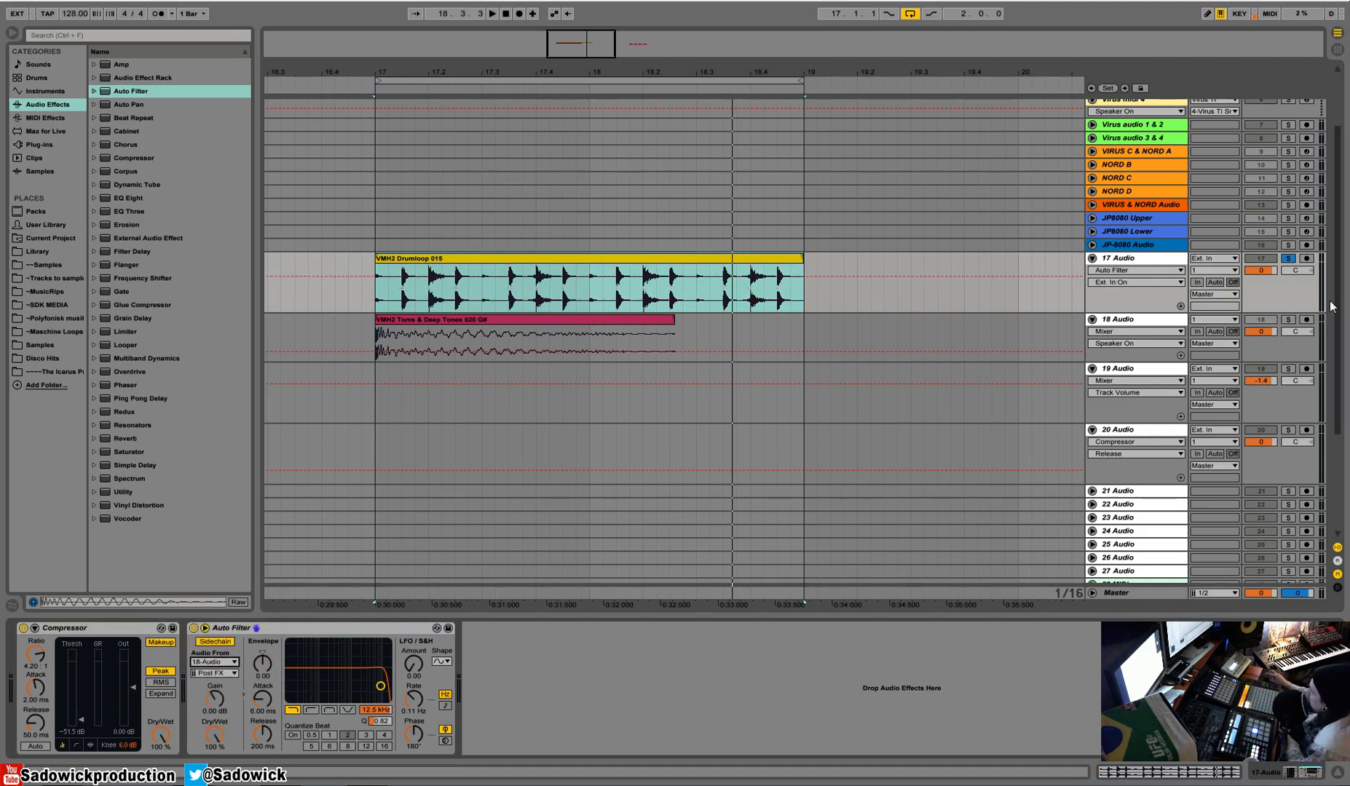
# Solo 18 Audio and play its toms clip on its own.
pyautogui.click(519, 326)
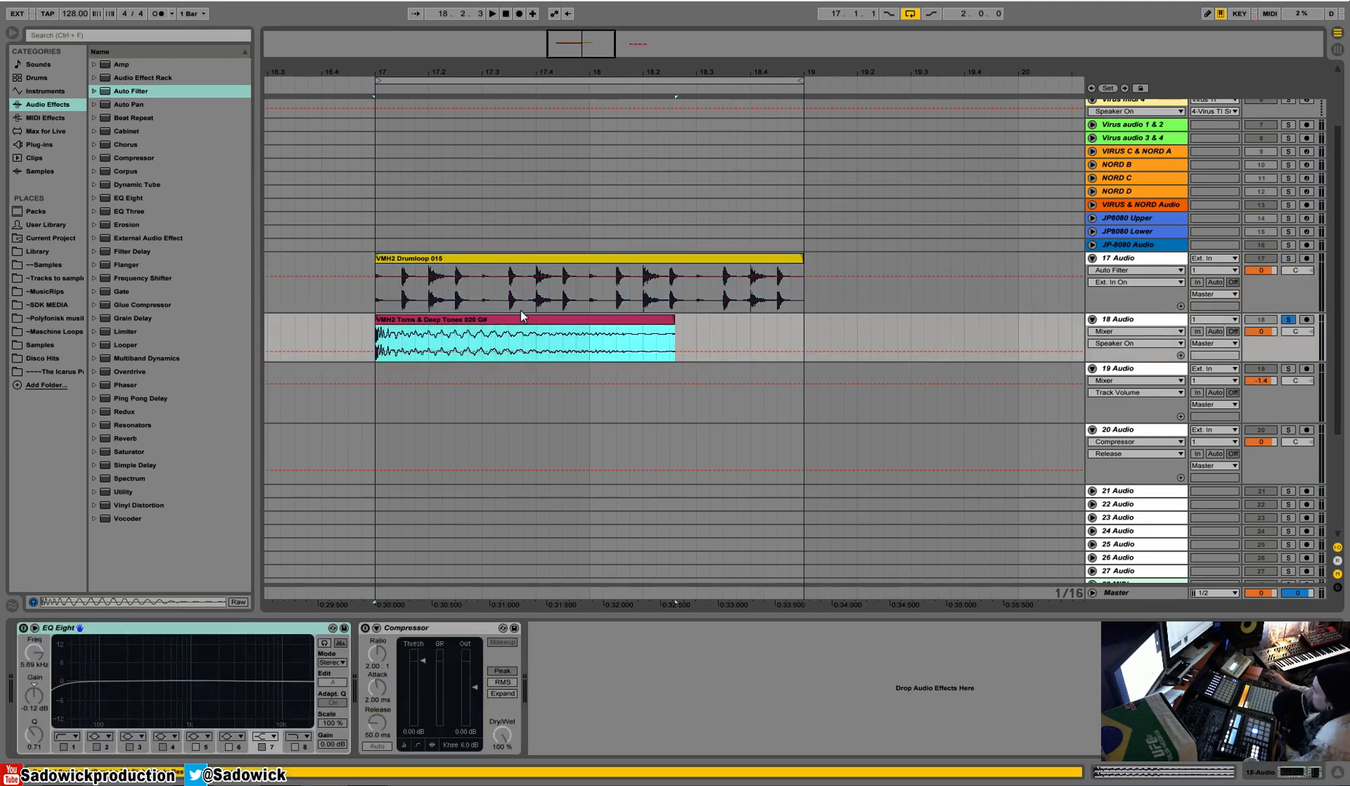
pyautogui.press('space')
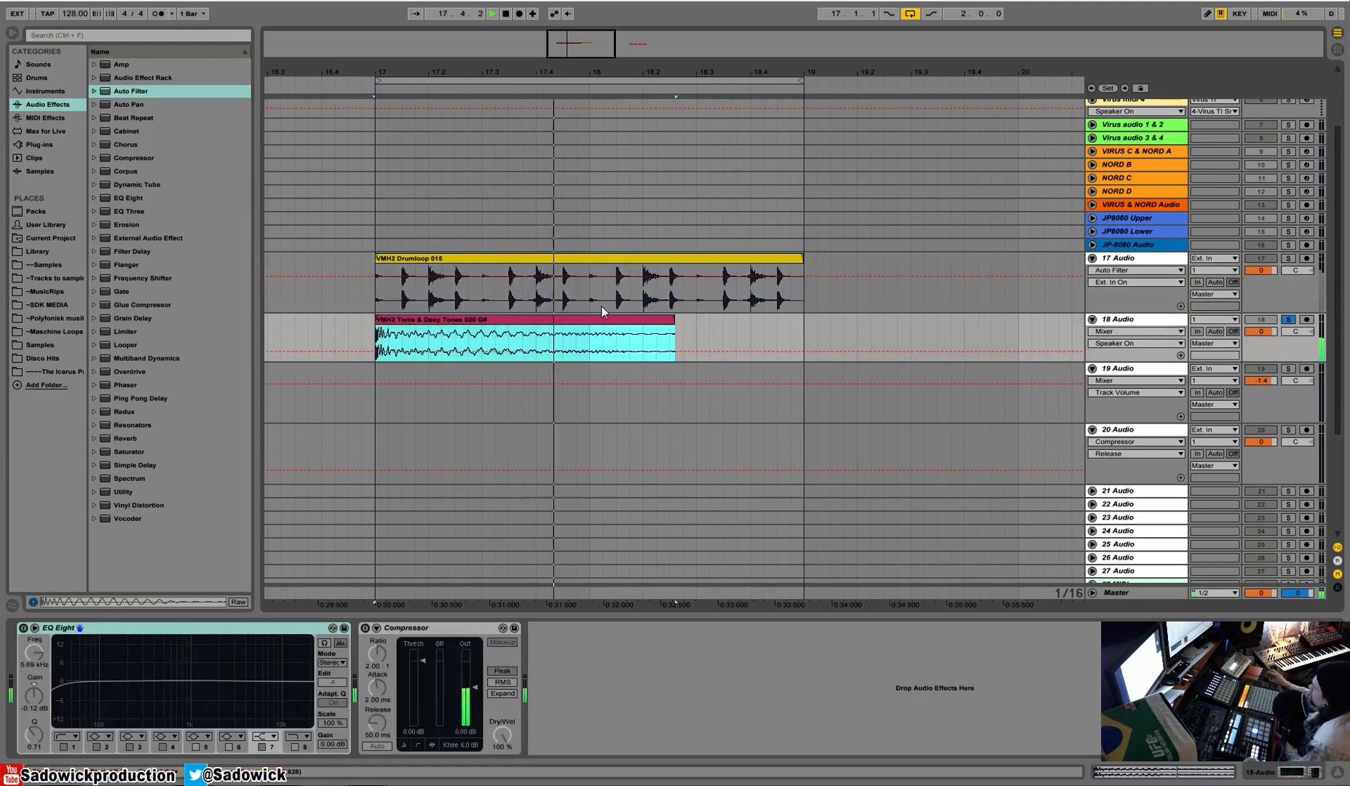
pyautogui.press('space')
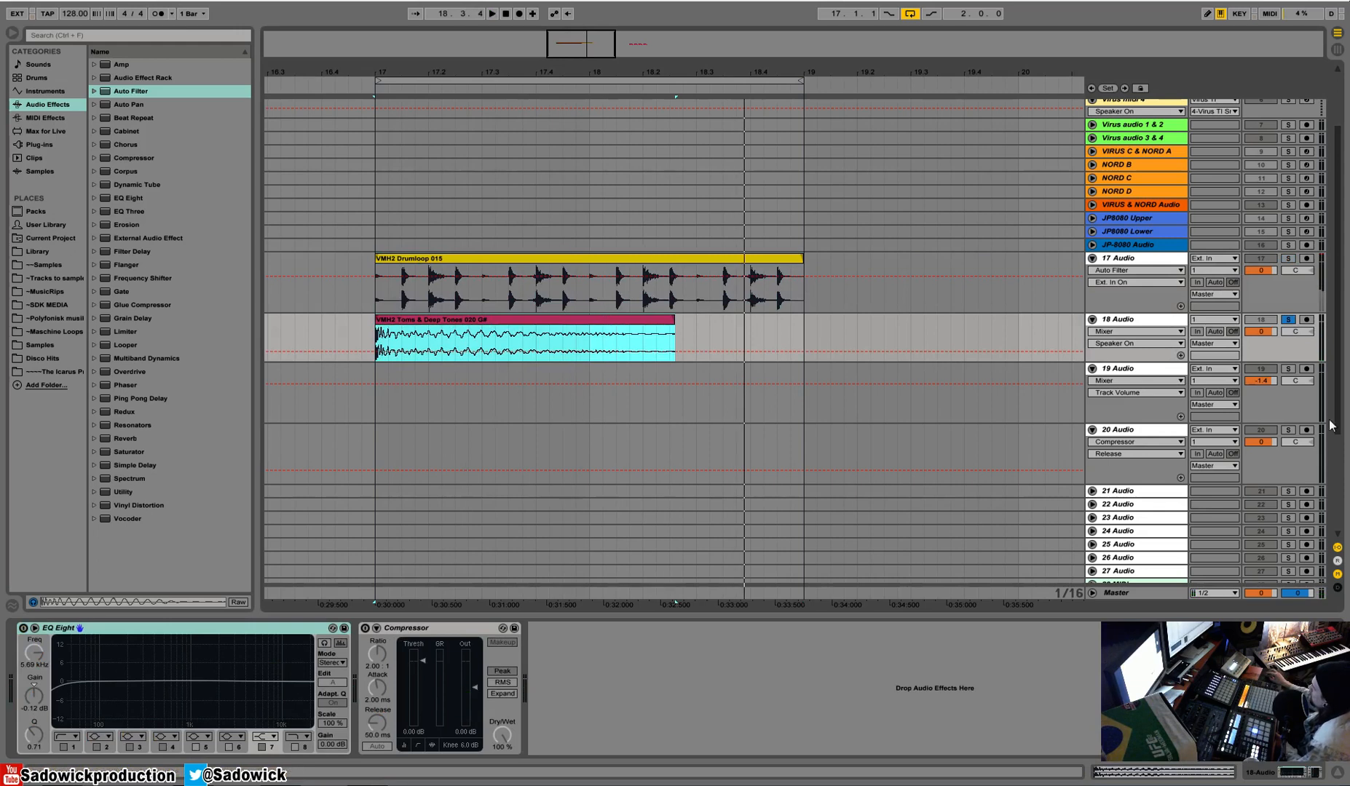
# Solo 17 Audio again and set the Auto Filter's sidechain tap point to Pre FX.
pyautogui.click(1293, 298)
pyautogui.click(1290, 258)
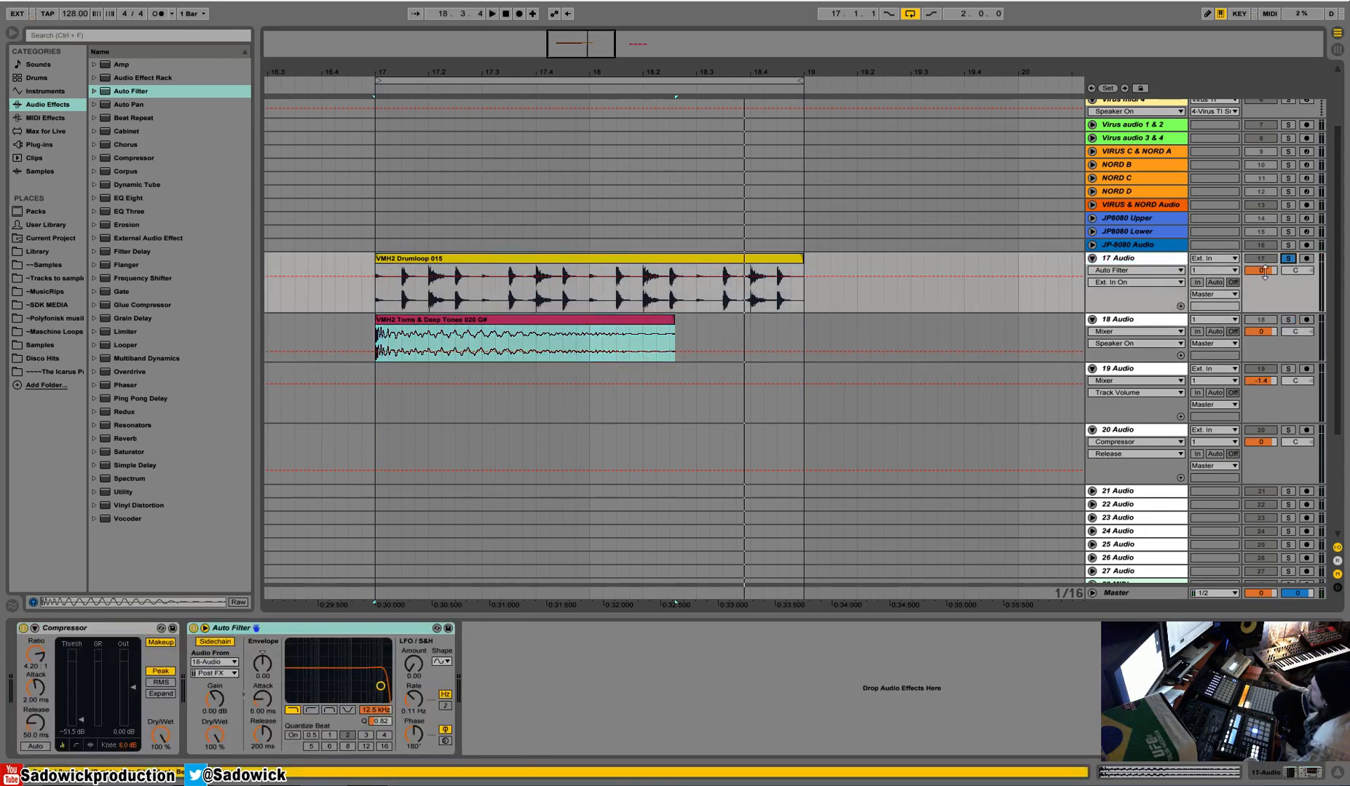
pyautogui.click(214, 672)
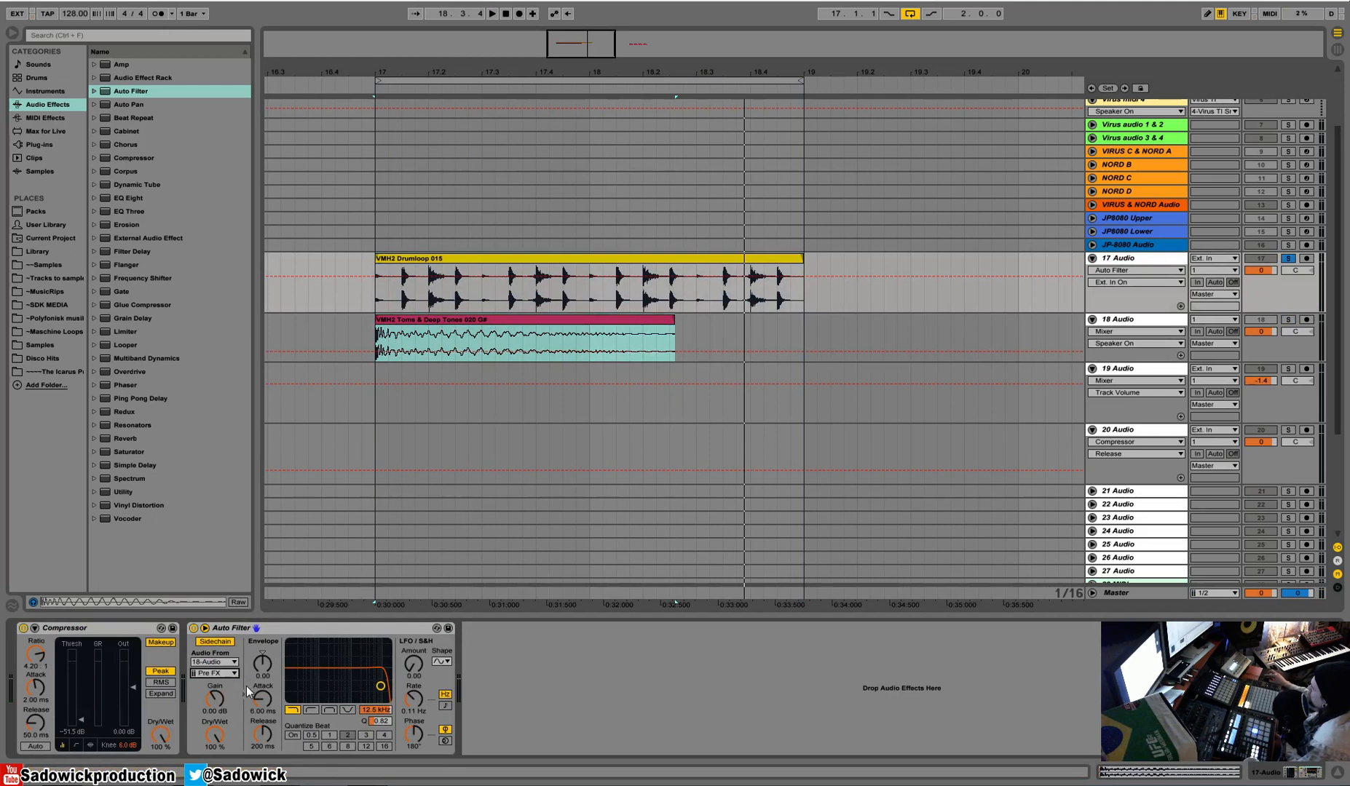
# Set the Auto Filter's envelope modulation to 127, frequency to 1.09 kHz and resonance to 1.51, and play the loop.
pyautogui.moveTo(264, 666); pyautogui.dragTo(264, 582)
pyautogui.moveTo(379, 711); pyautogui.dragTo(380, 722)
pyautogui.click(267, 669)
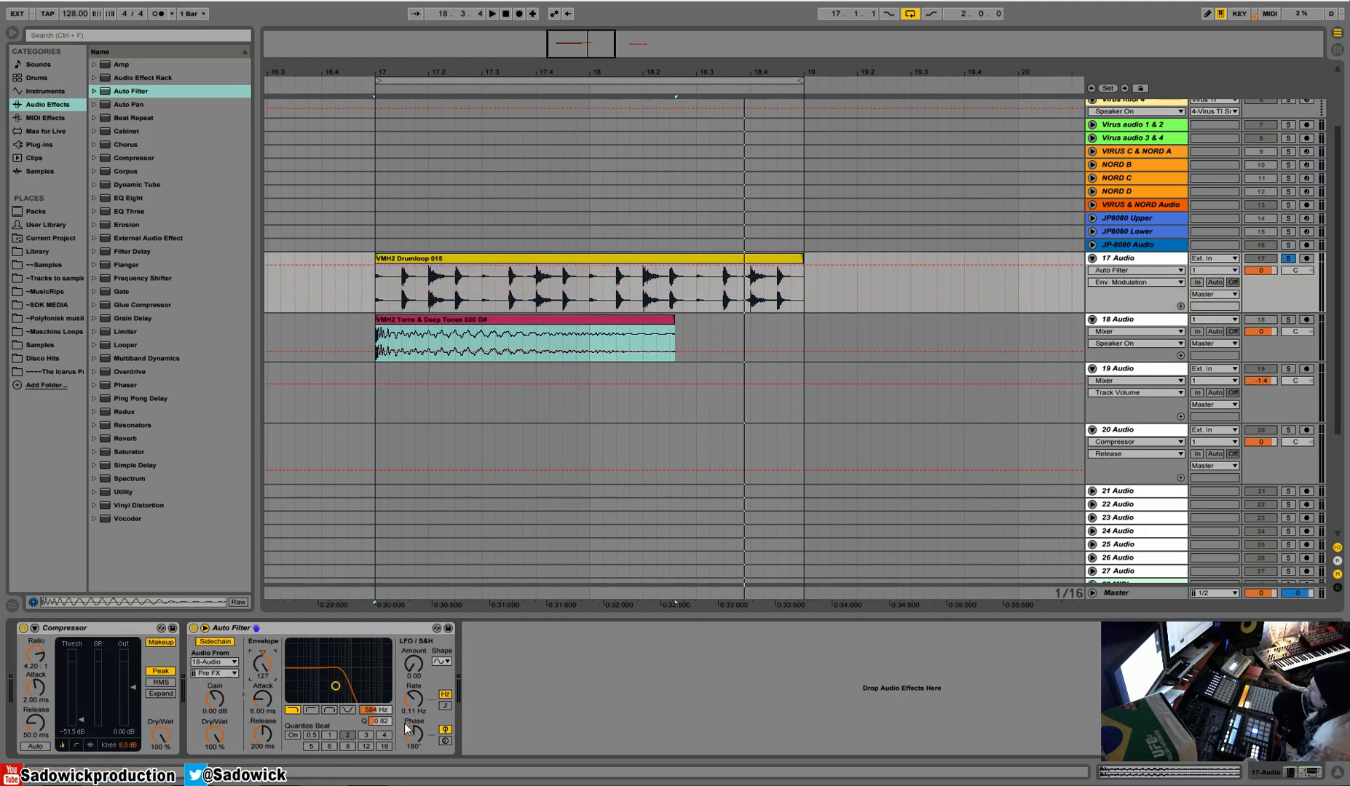
pyautogui.moveTo(379, 712)
pyautogui.mouseDown()
pyautogui.moveTo(379, 688)
pyautogui.moveTo(370, 710)
pyautogui.mouseUp()
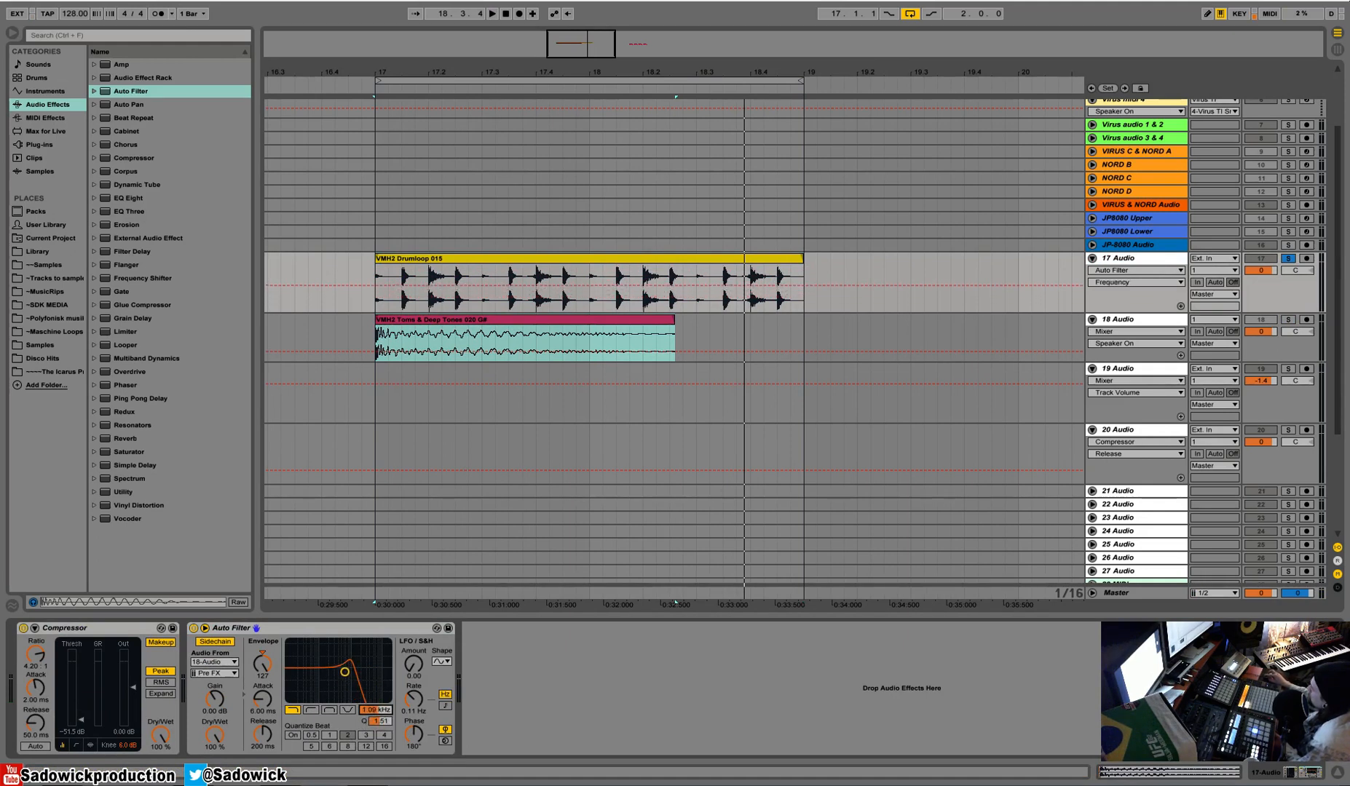
pyautogui.press('space')
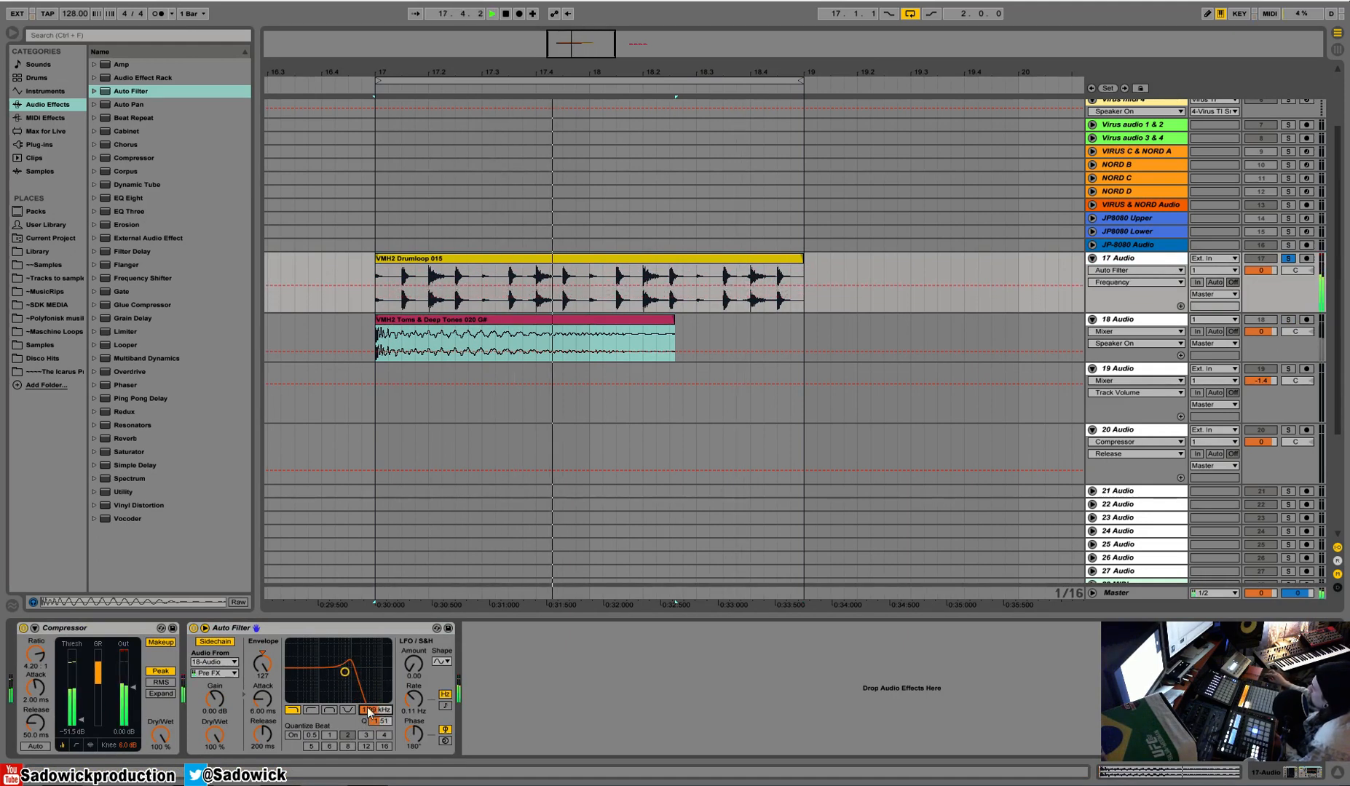
# Compare the toms clip's start and decay with the drum loop, and listen to the filtered 17 Audio.
pyautogui.moveTo(377, 337); pyautogui.dragTo(508, 341)
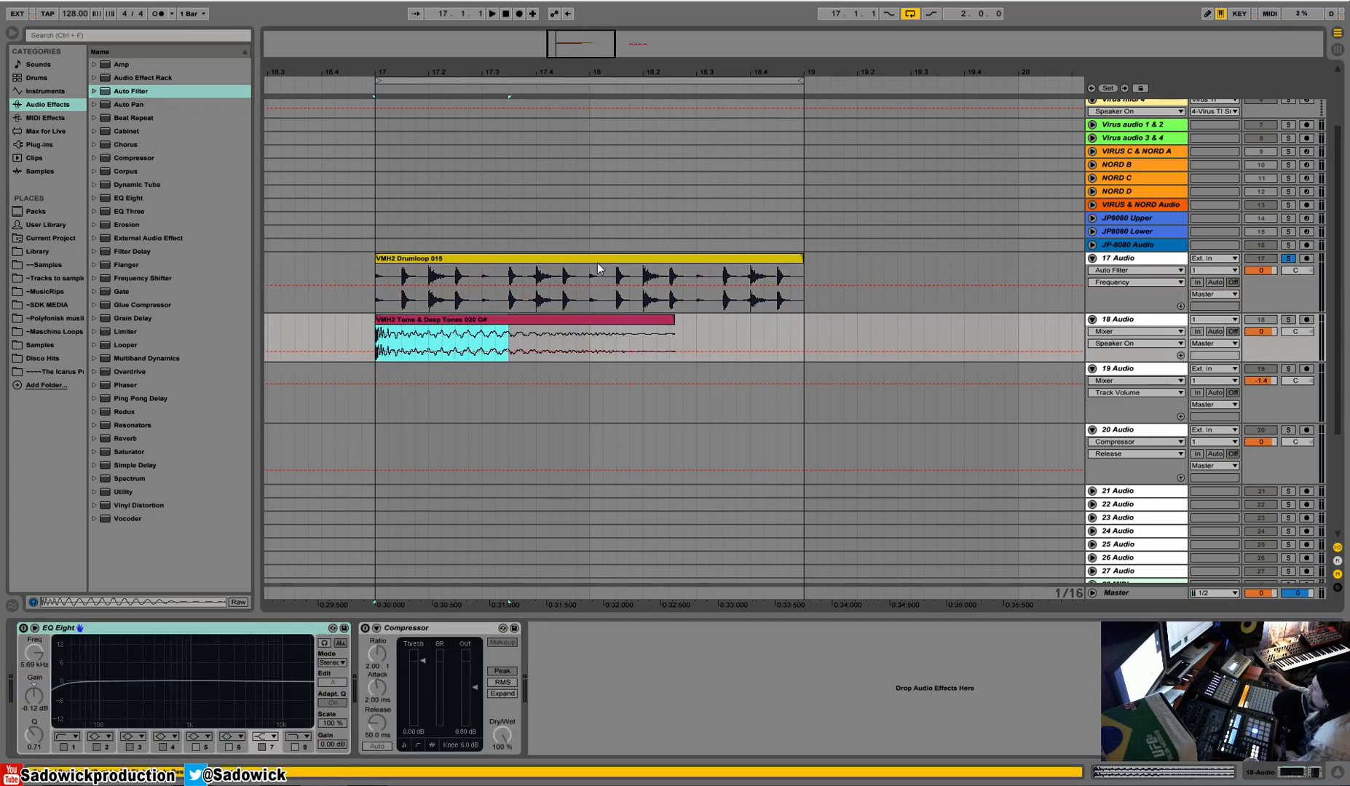
pyautogui.moveTo(698, 338); pyautogui.dragTo(709, 338)
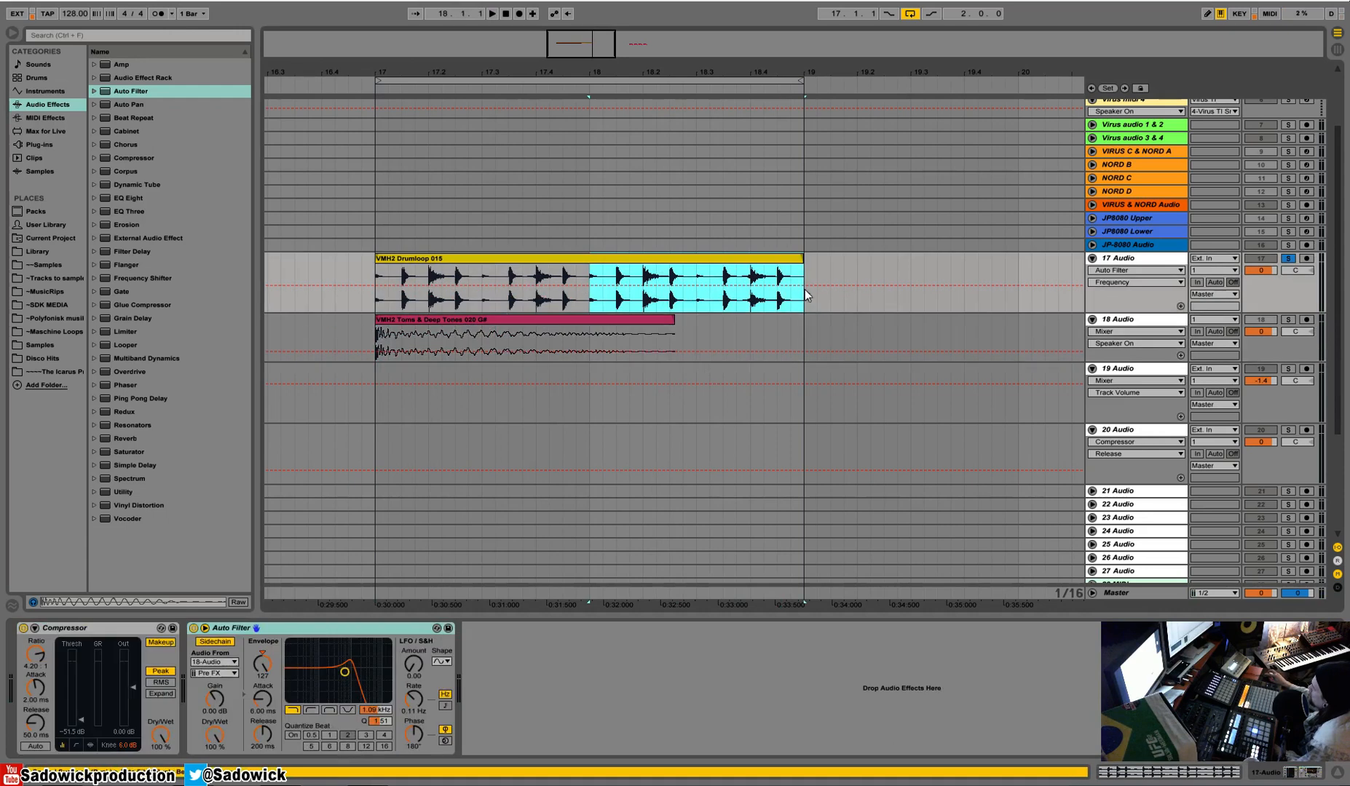
pyautogui.click(796, 342)
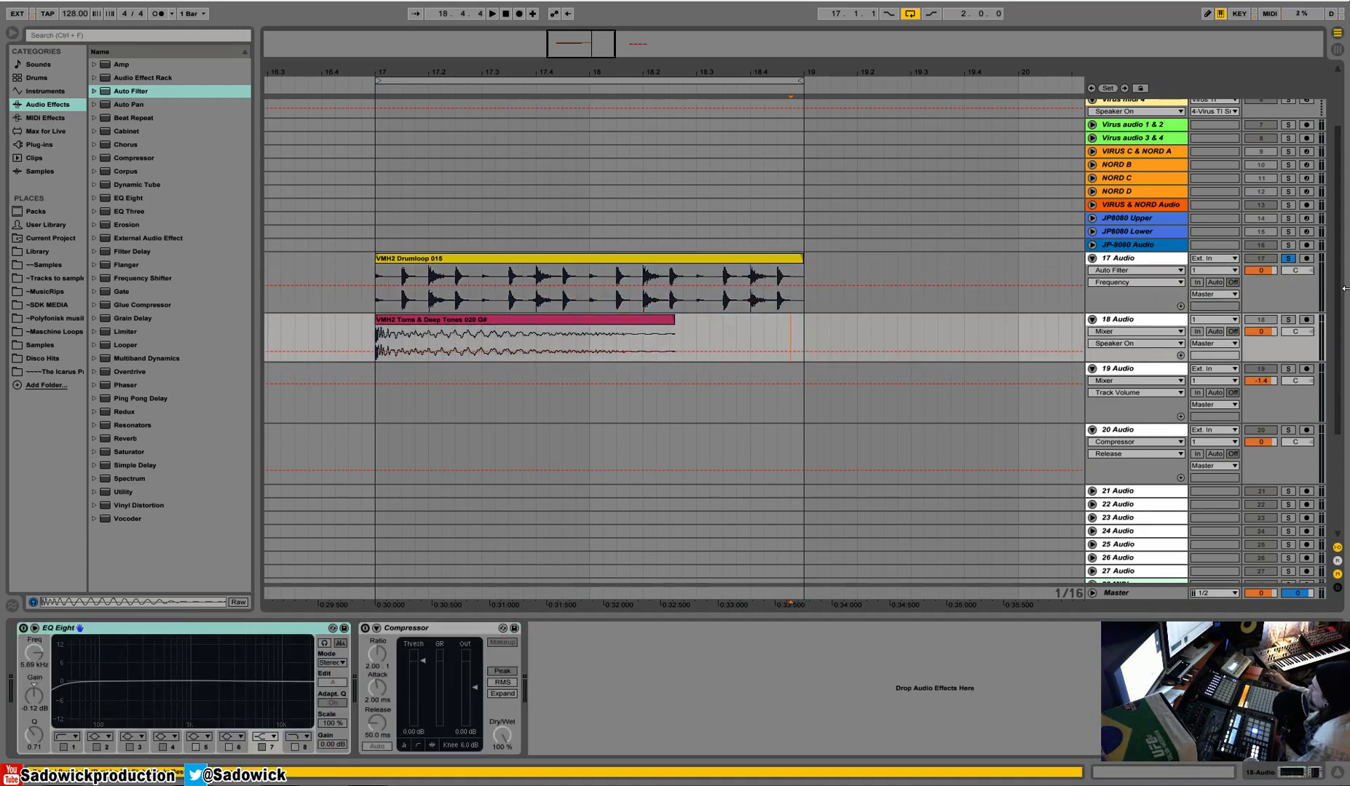
pyautogui.click(1299, 288)
pyautogui.press('space')
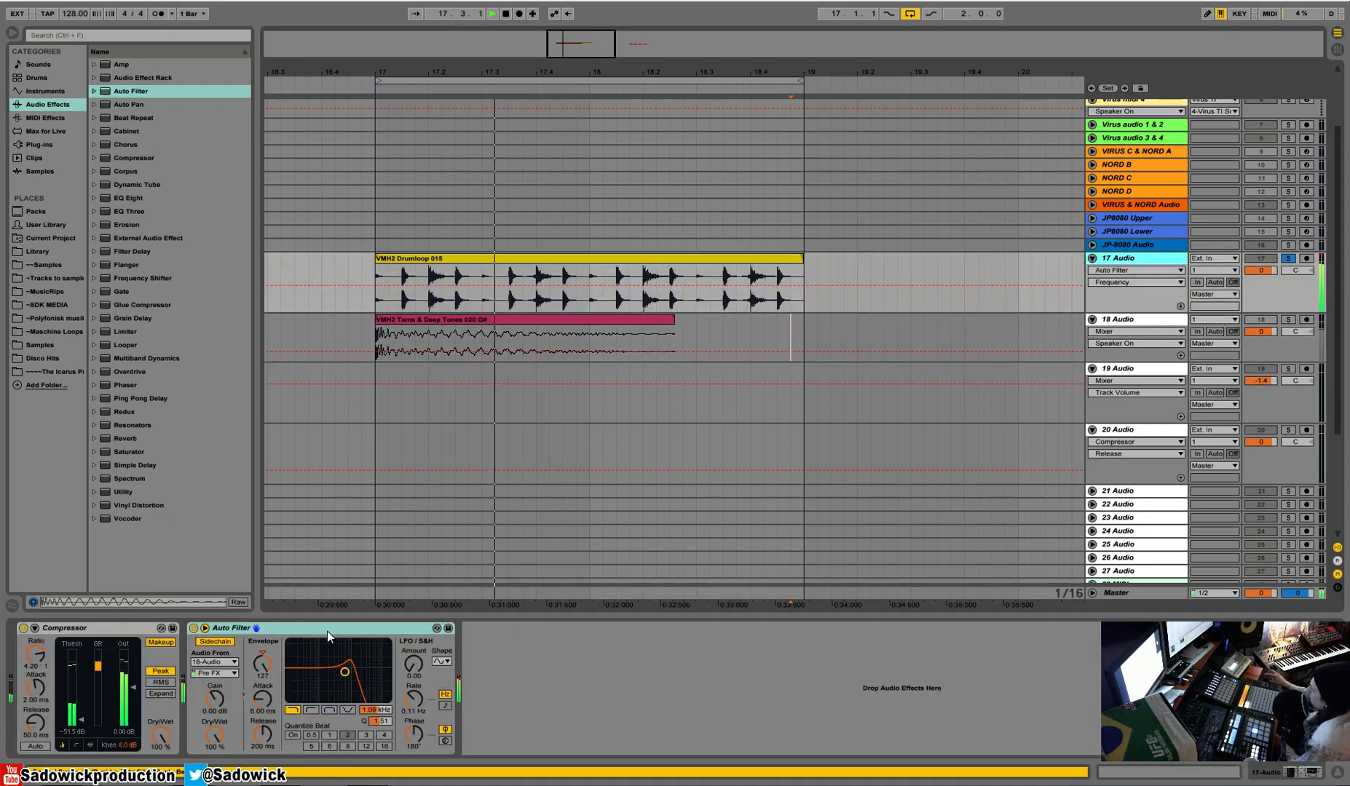
pyautogui.press('space')
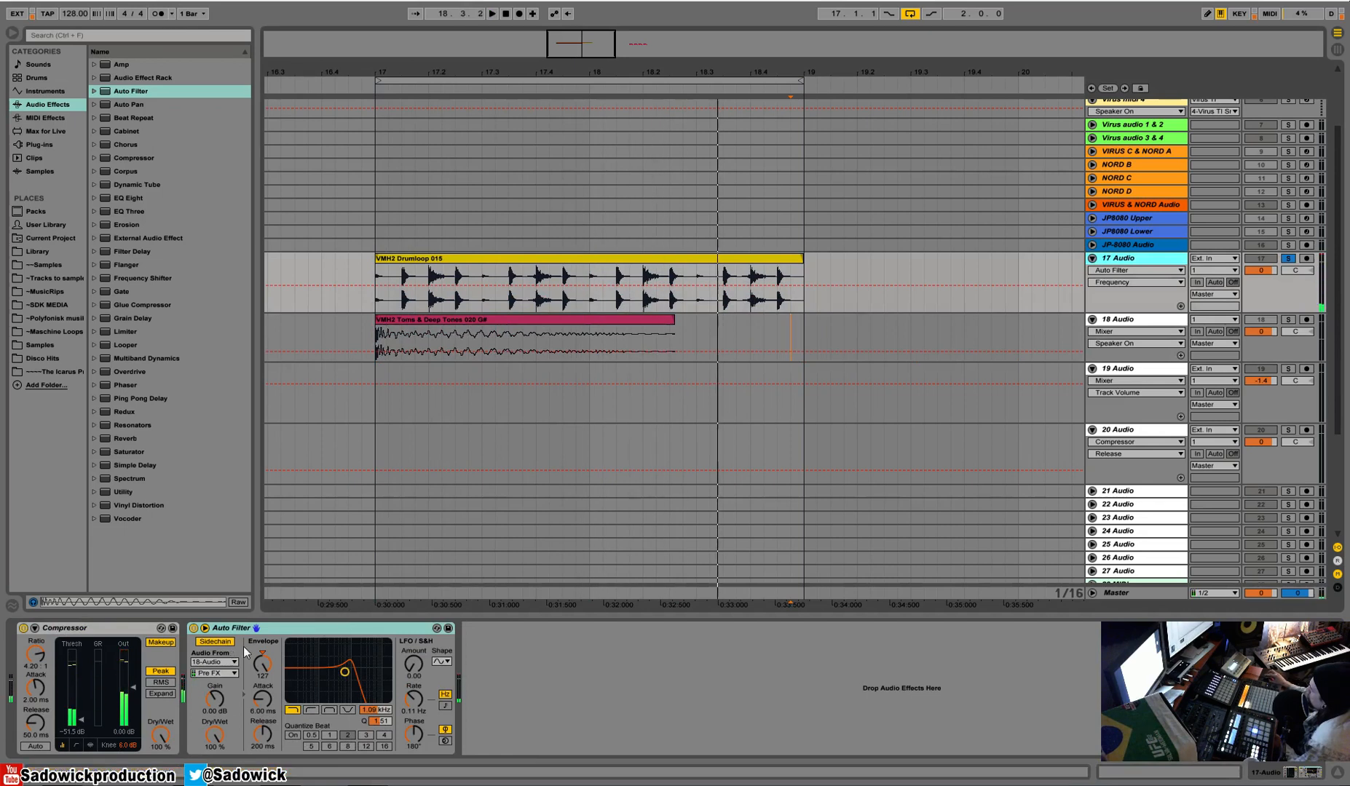
# Try a lower envelope modulation on the Auto Filter and check the first half of the drum loop.
pyautogui.moveTo(262, 664); pyautogui.dragTo(262, 764)
pyautogui.press('space')
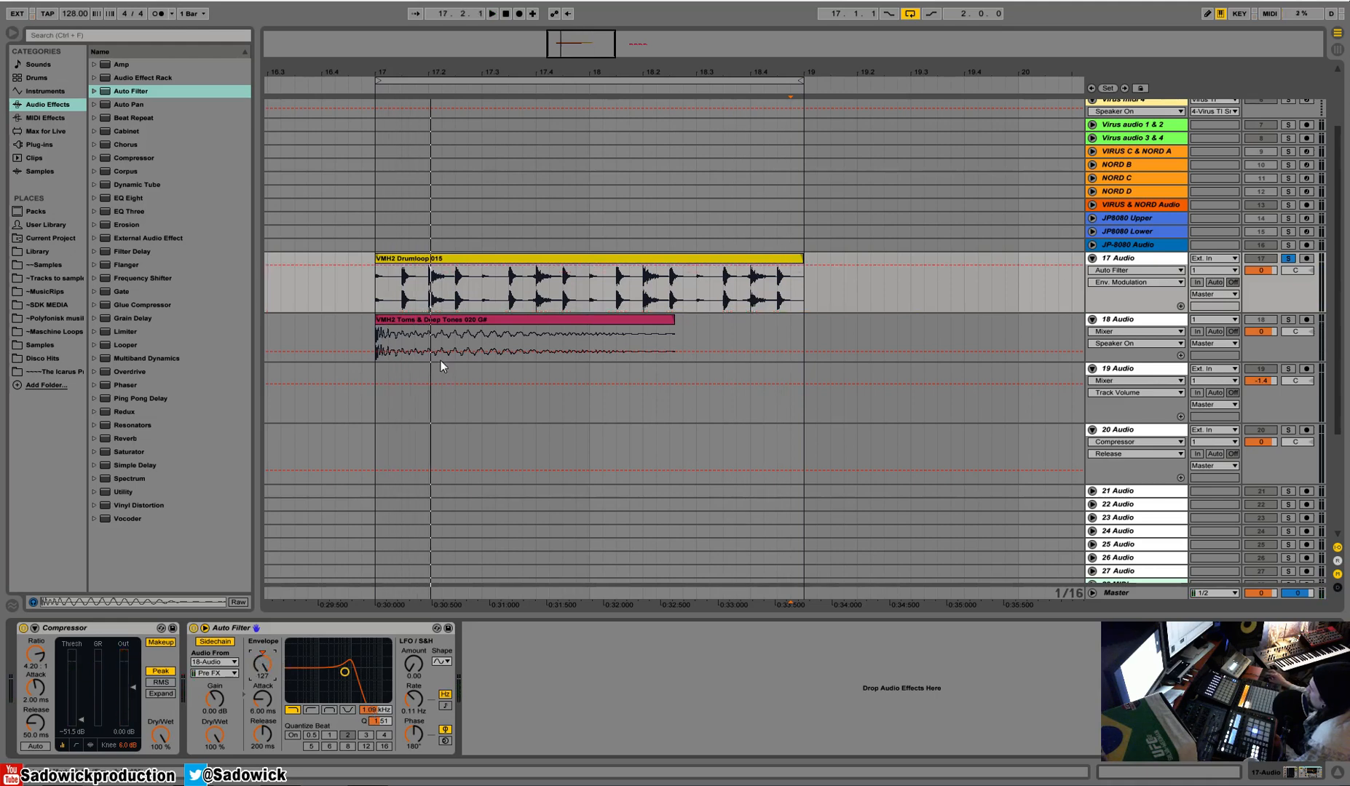
pyautogui.moveTo(369, 297); pyautogui.dragTo(585, 299)
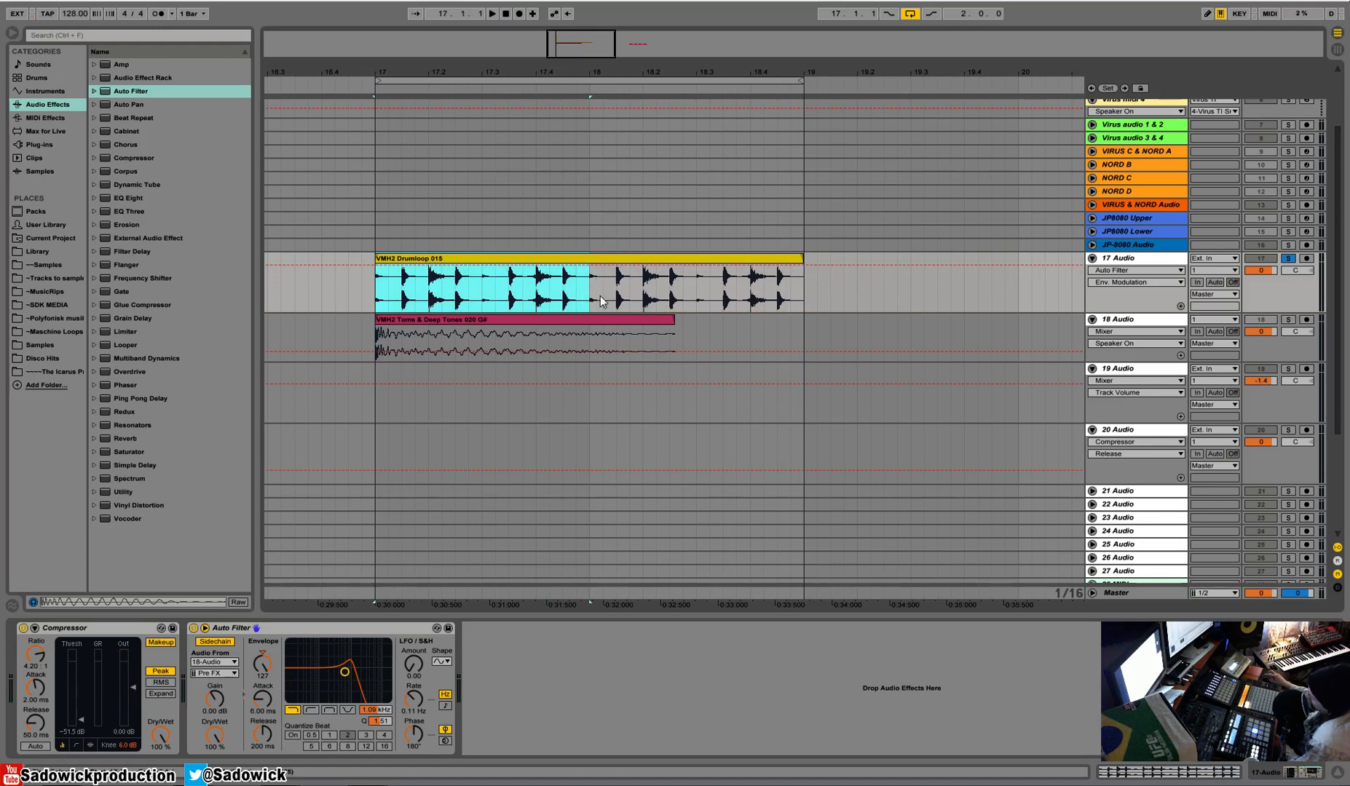
pyautogui.click(1283, 284)
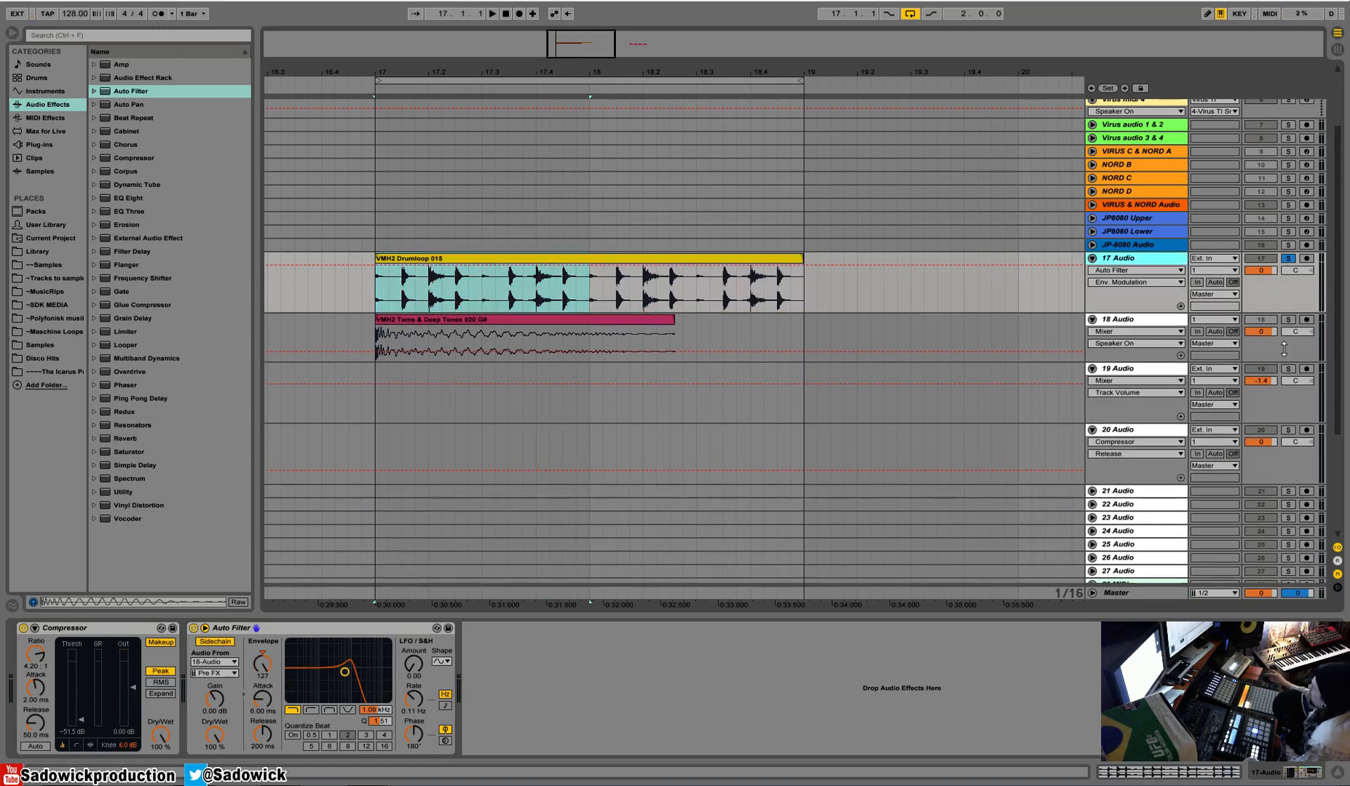
# Copy the four clips at bar 21 on 19 Audio to bar 17 and duplicate them to fill two bars.
pyautogui.moveTo(1284, 350); pyautogui.dragTo(1284, 357)
pyautogui.moveTo(774, 72); pyautogui.dragTo(774, 51)
pyautogui.moveTo(938, 419); pyautogui.dragTo(859, 410)
pyautogui.rightClick(861, 412)
pyautogui.click(889, 449)
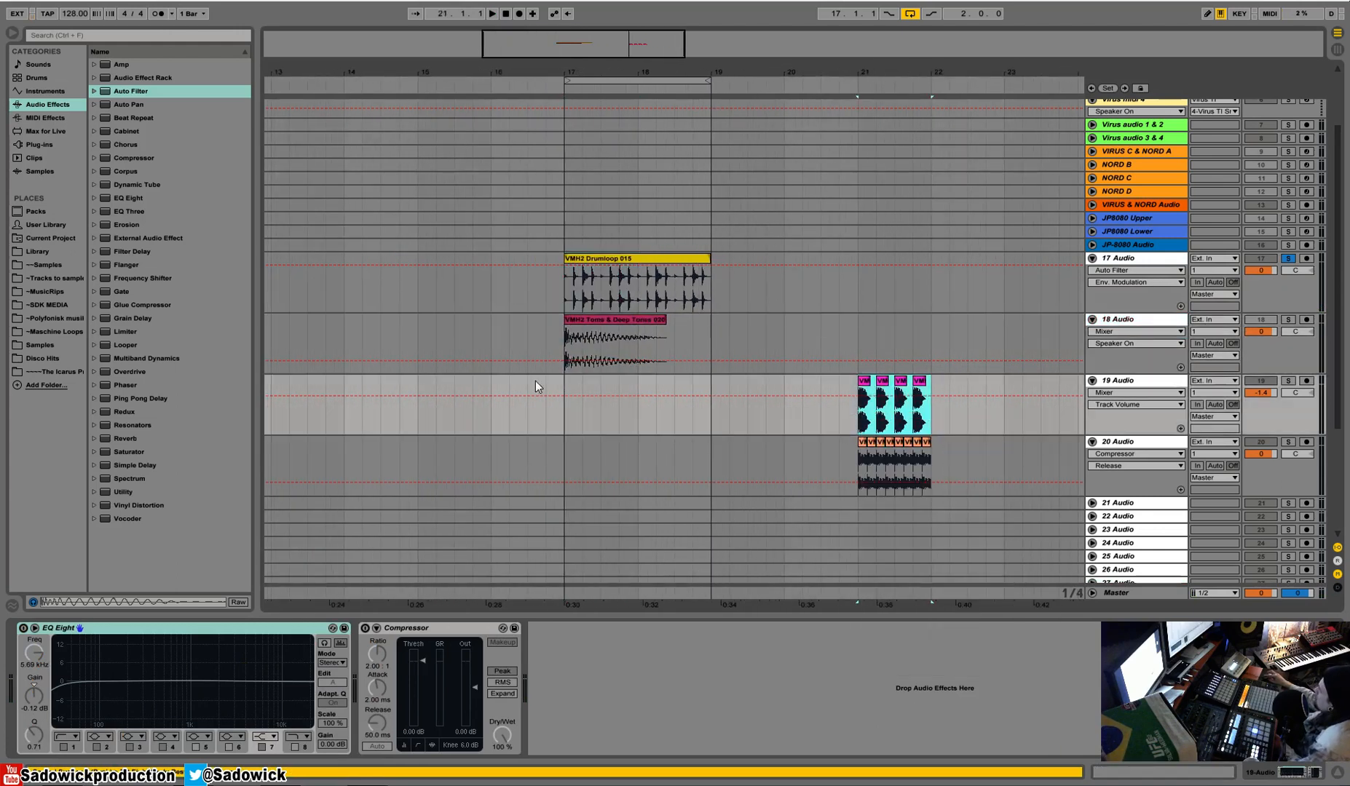
pyautogui.click(565, 386)
pyautogui.rightClick(565, 386)
pyautogui.click(646, 388)
pyautogui.moveTo(647, 388); pyautogui.dragTo(561, 415)
pyautogui.hotkey('ctrl', 'd')
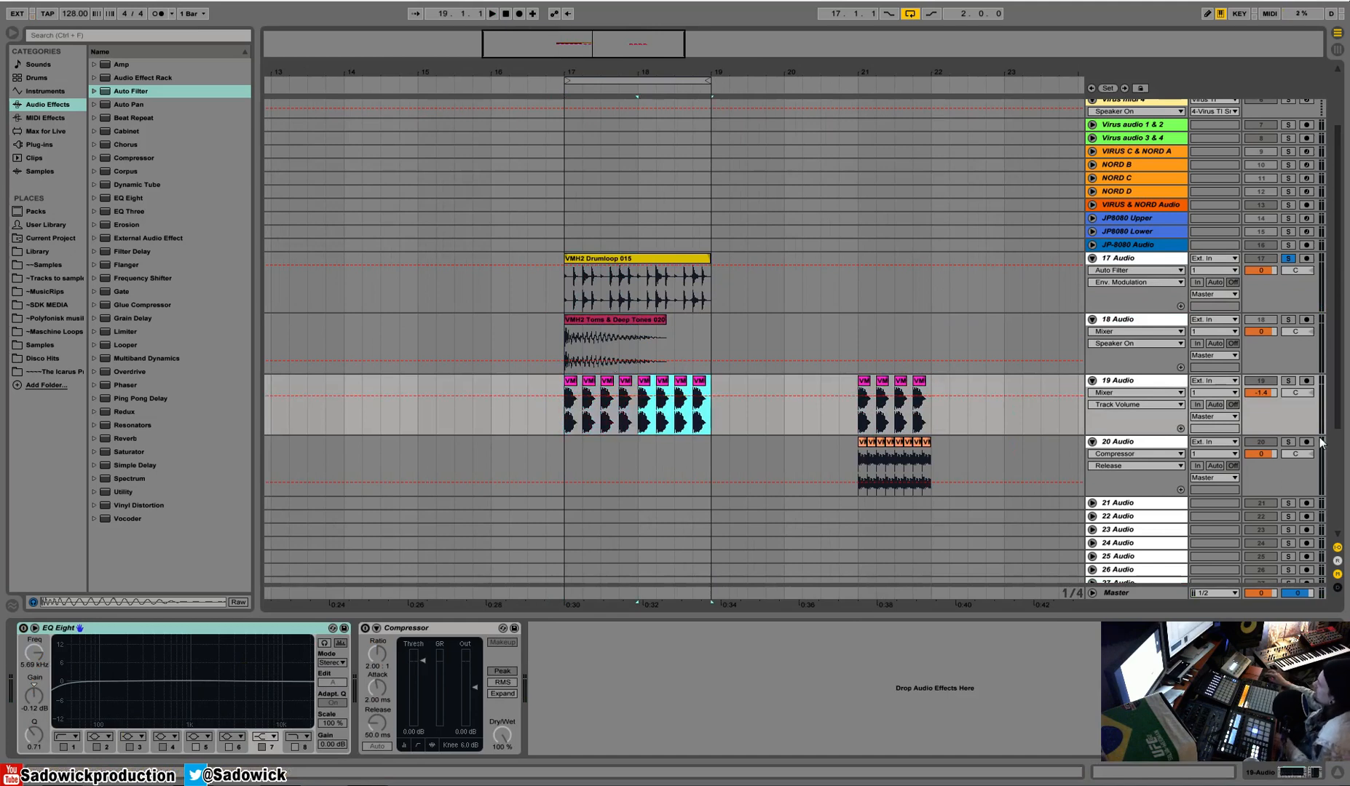
# Add a second Auto Filter after the first on 17 Audio and enable its sidechain with 19-Audio as source.
pyautogui.click(1306, 420)
pyautogui.click(1291, 283)
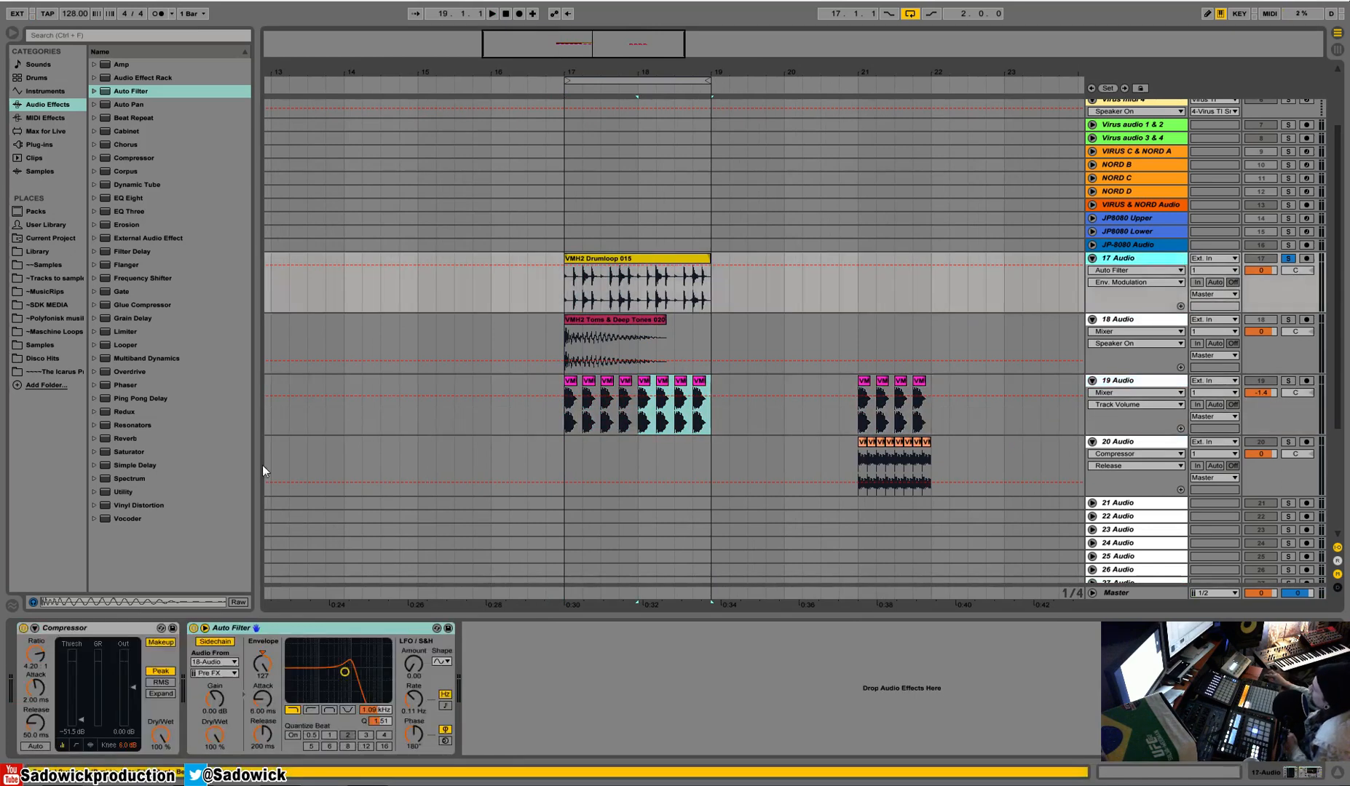
pyautogui.moveTo(123, 99); pyautogui.dragTo(656, 695)
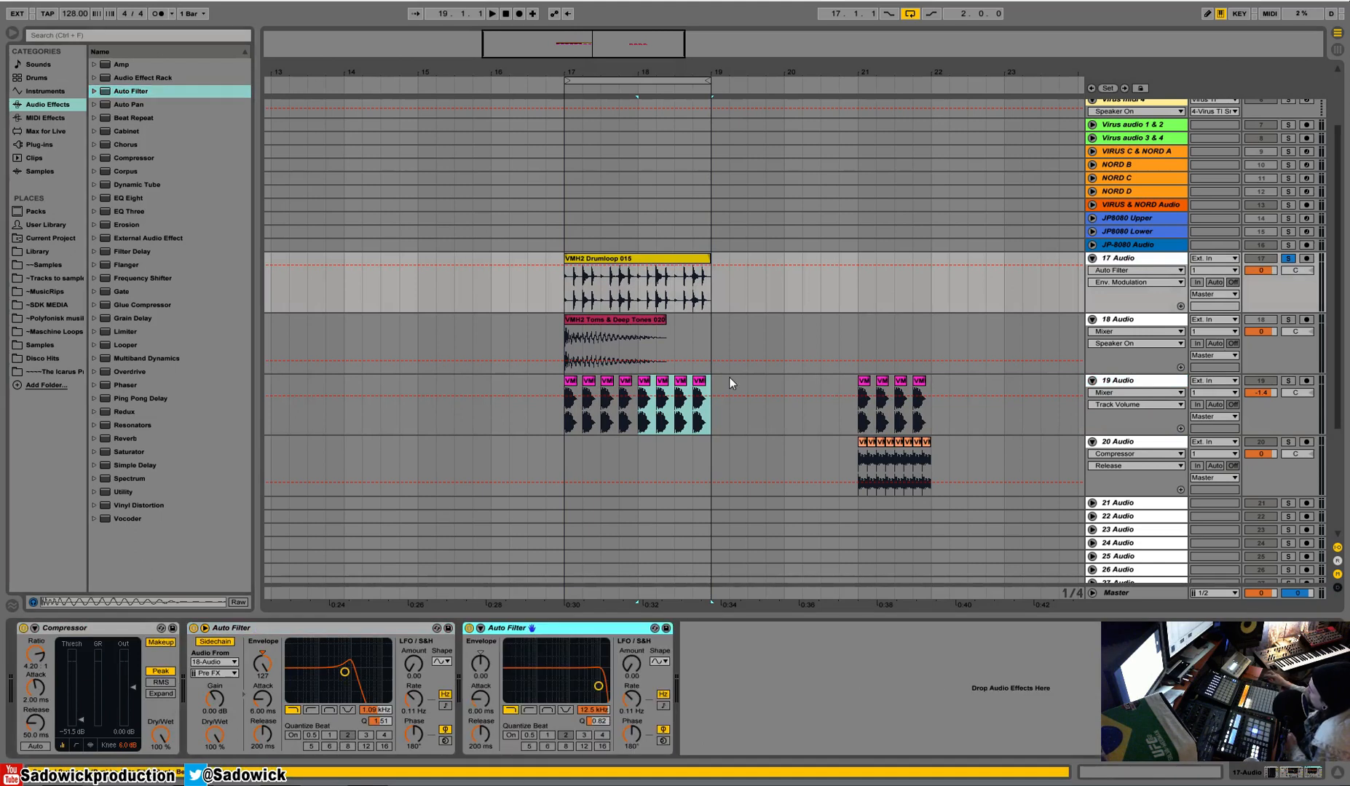
pyautogui.click(468, 633)
pyautogui.click(482, 642)
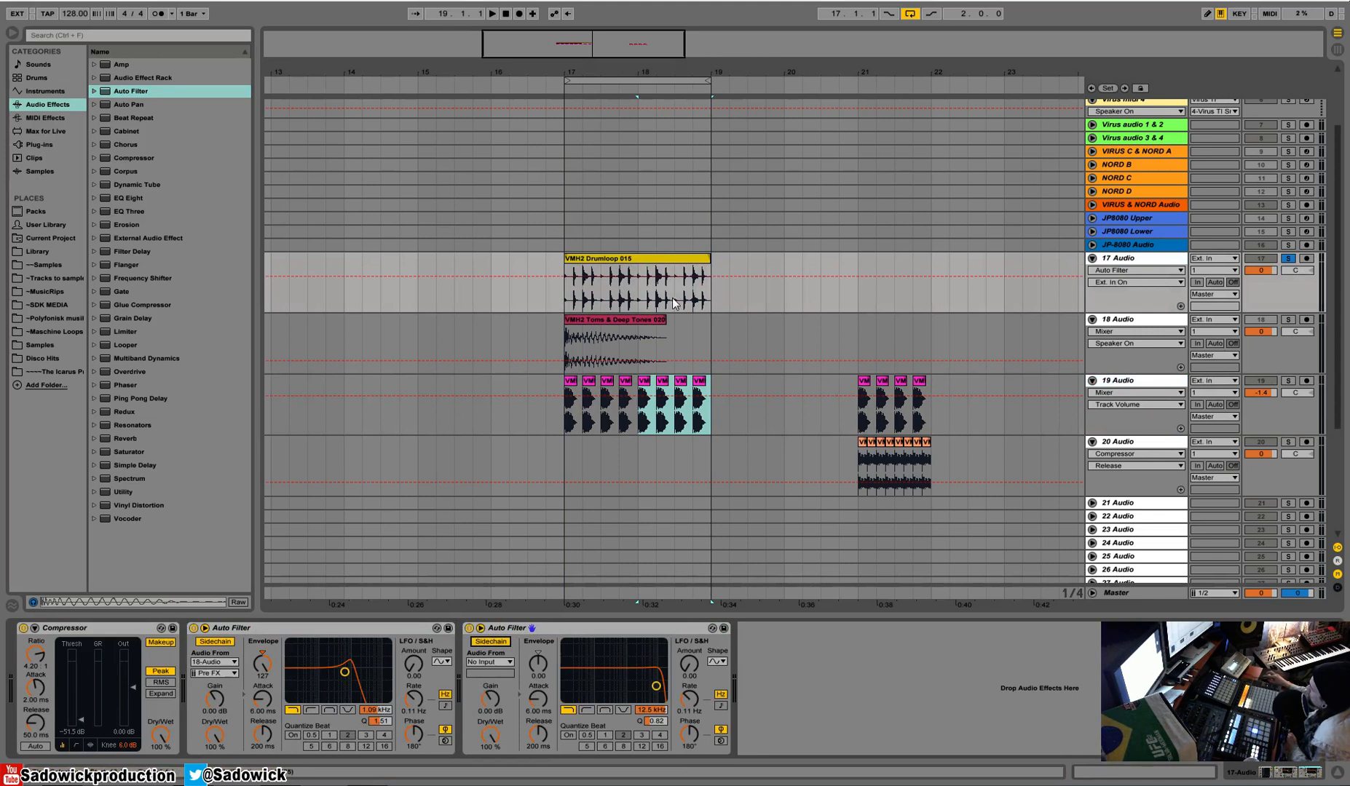
pyautogui.click(490, 663)
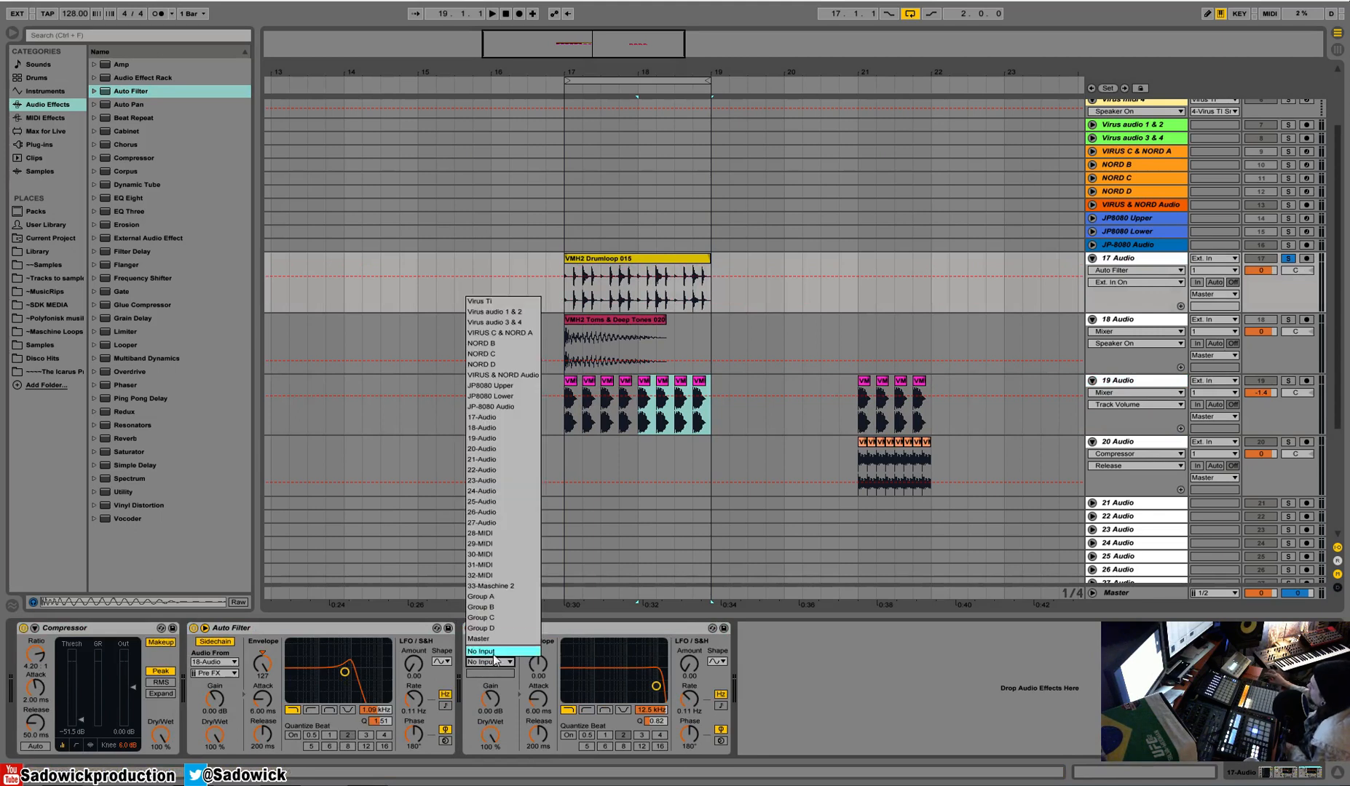
pyautogui.click(495, 438)
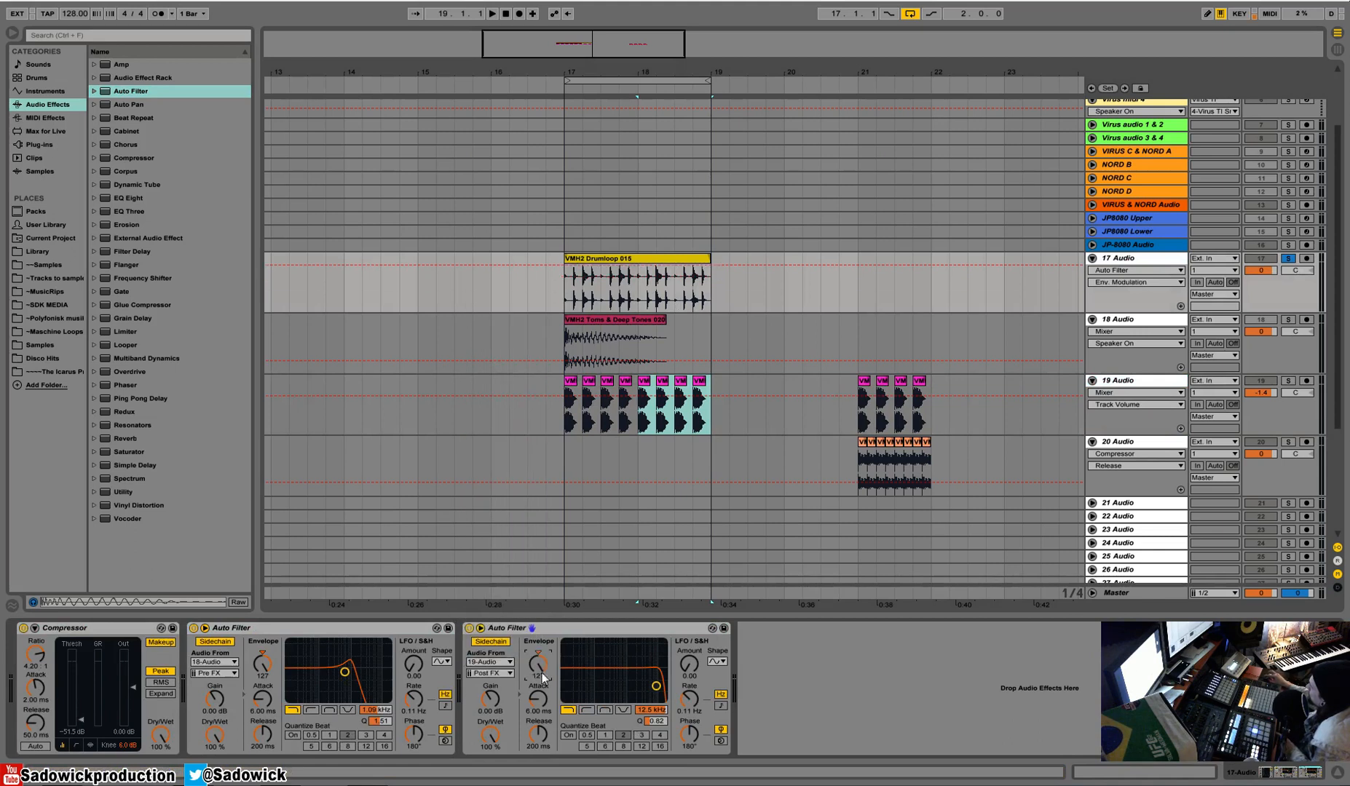
# During playback, set the second Auto Filter to band-pass at 366 Hz, resonance 1.27, envelope modulation 36.3 and attack 2.00 ms.
pyautogui.press('space')
pyautogui.moveTo(651, 710); pyautogui.dragTo(653, 717)
pyautogui.moveTo(539, 700); pyautogui.dragTo(539, 711)
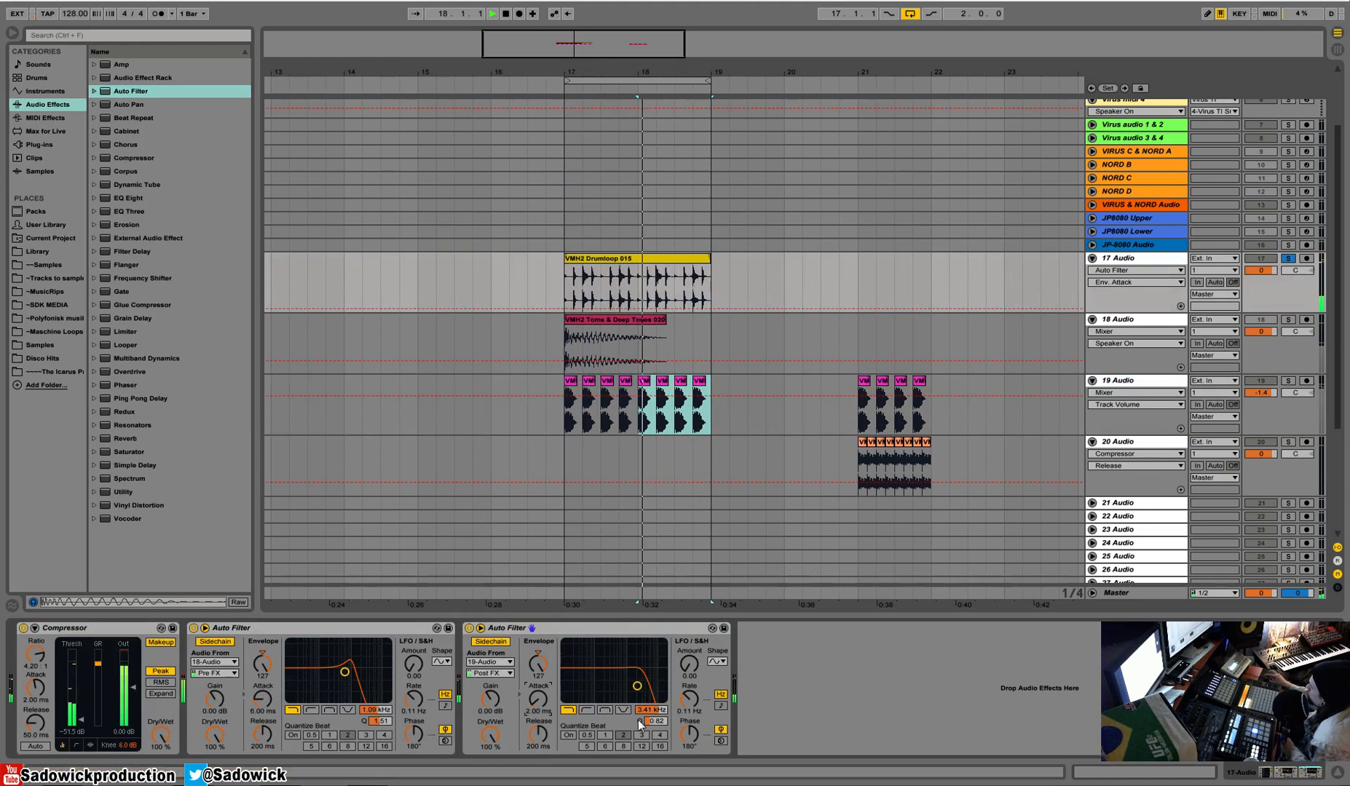
pyautogui.click(605, 710)
pyautogui.moveTo(653, 711)
pyautogui.mouseDown()
pyautogui.moveTo(653, 733)
pyautogui.moveTo(654, 704)
pyautogui.moveTo(654, 720)
pyautogui.mouseUp()
pyautogui.moveTo(539, 664); pyautogui.dragTo(539, 709)
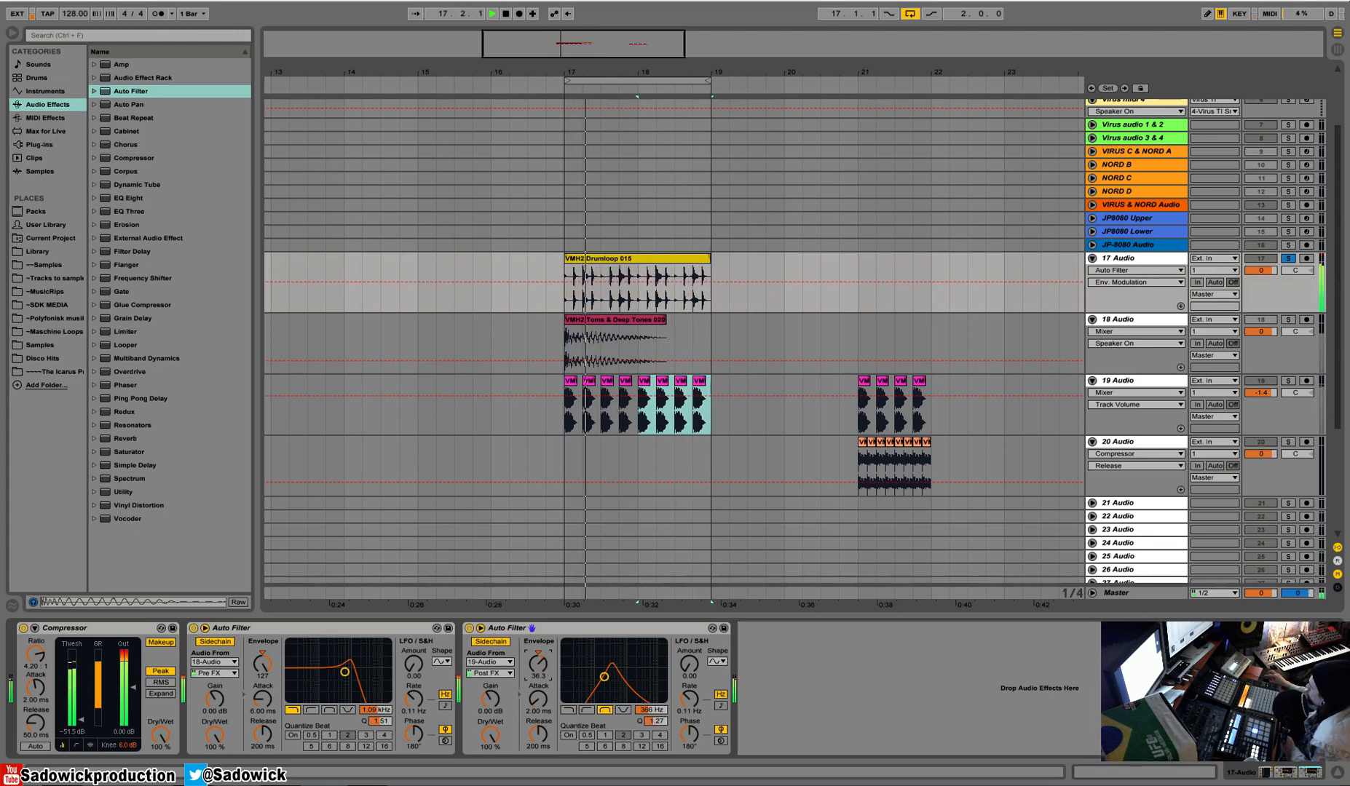
# Compare the drum loop's playback with the first Auto Filter bypassed and re-enabled.
pyautogui.press('space')
pyautogui.click(193, 629)
pyautogui.press('space')
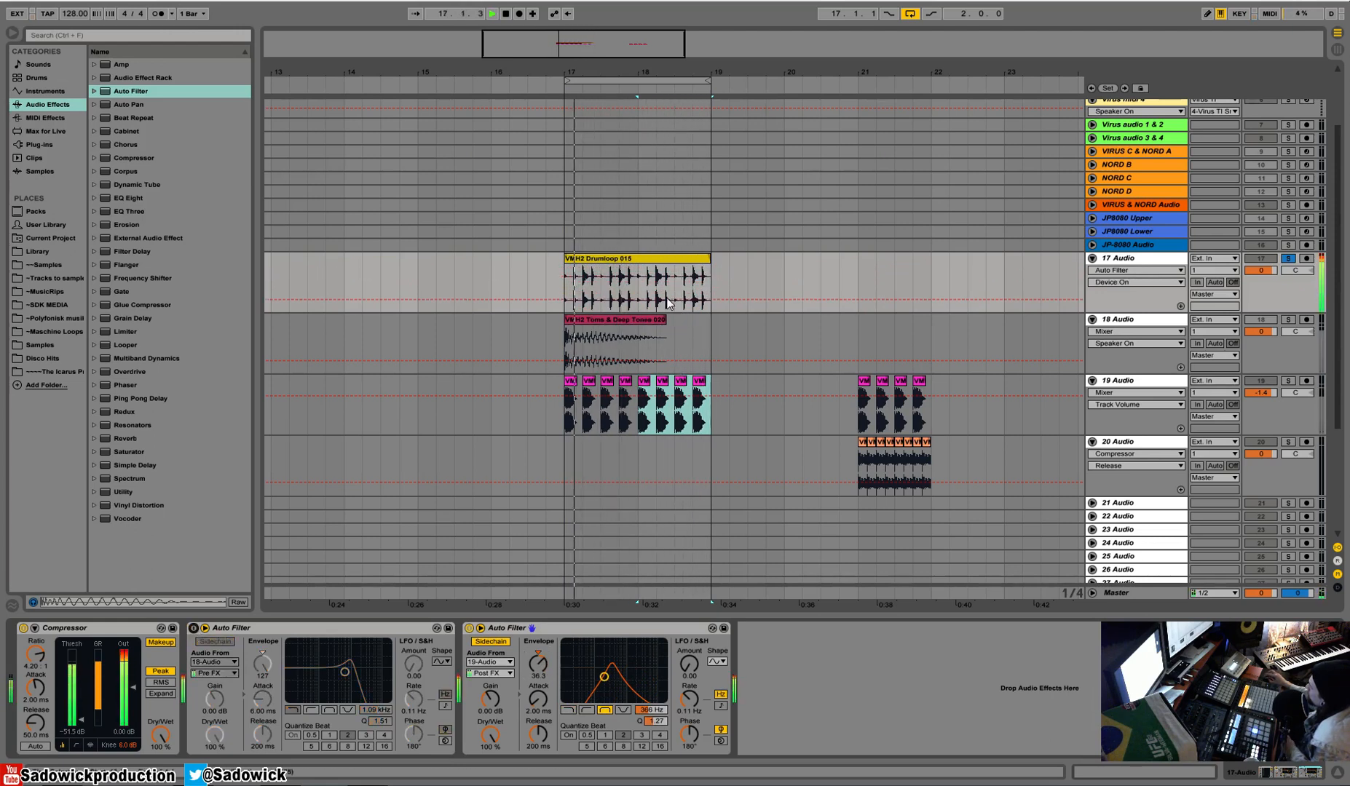
pyautogui.press('space')
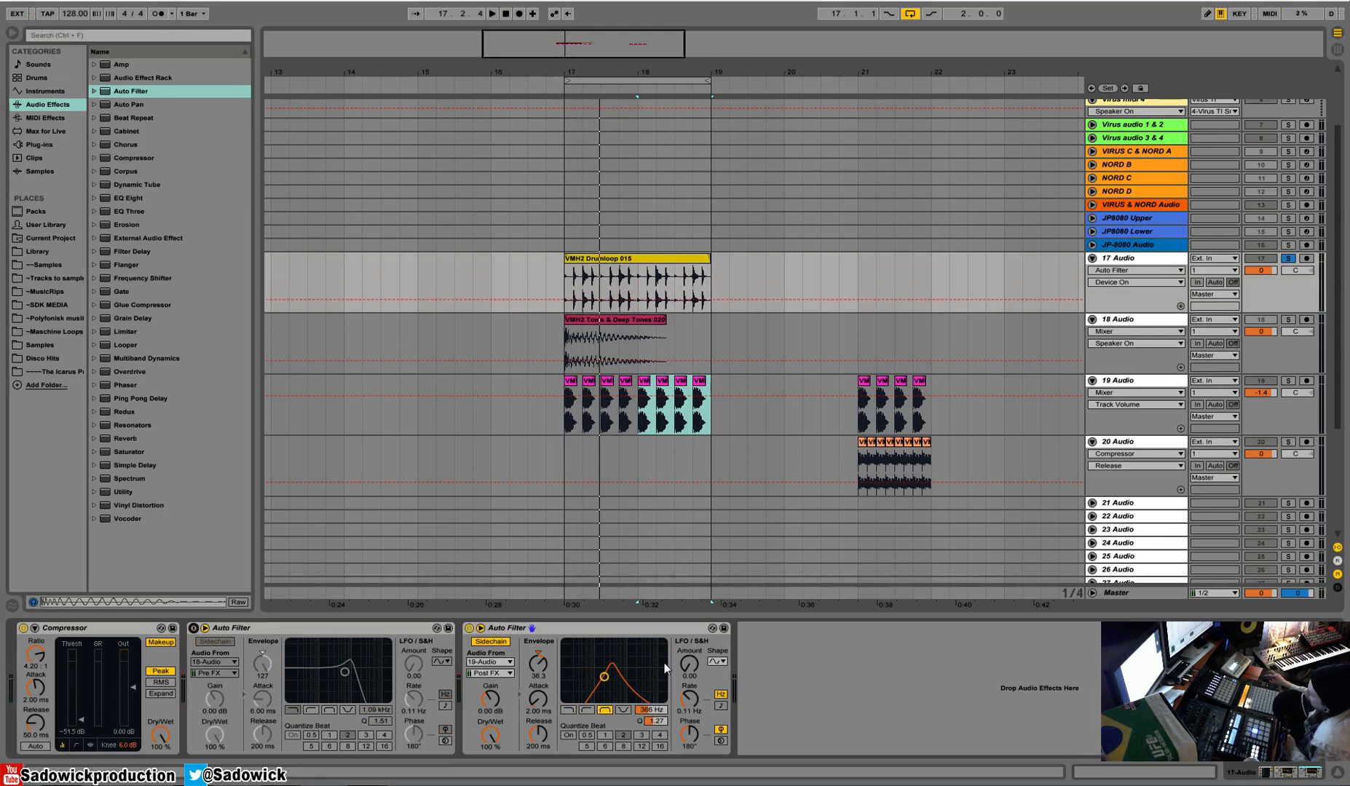
pyautogui.press('space')
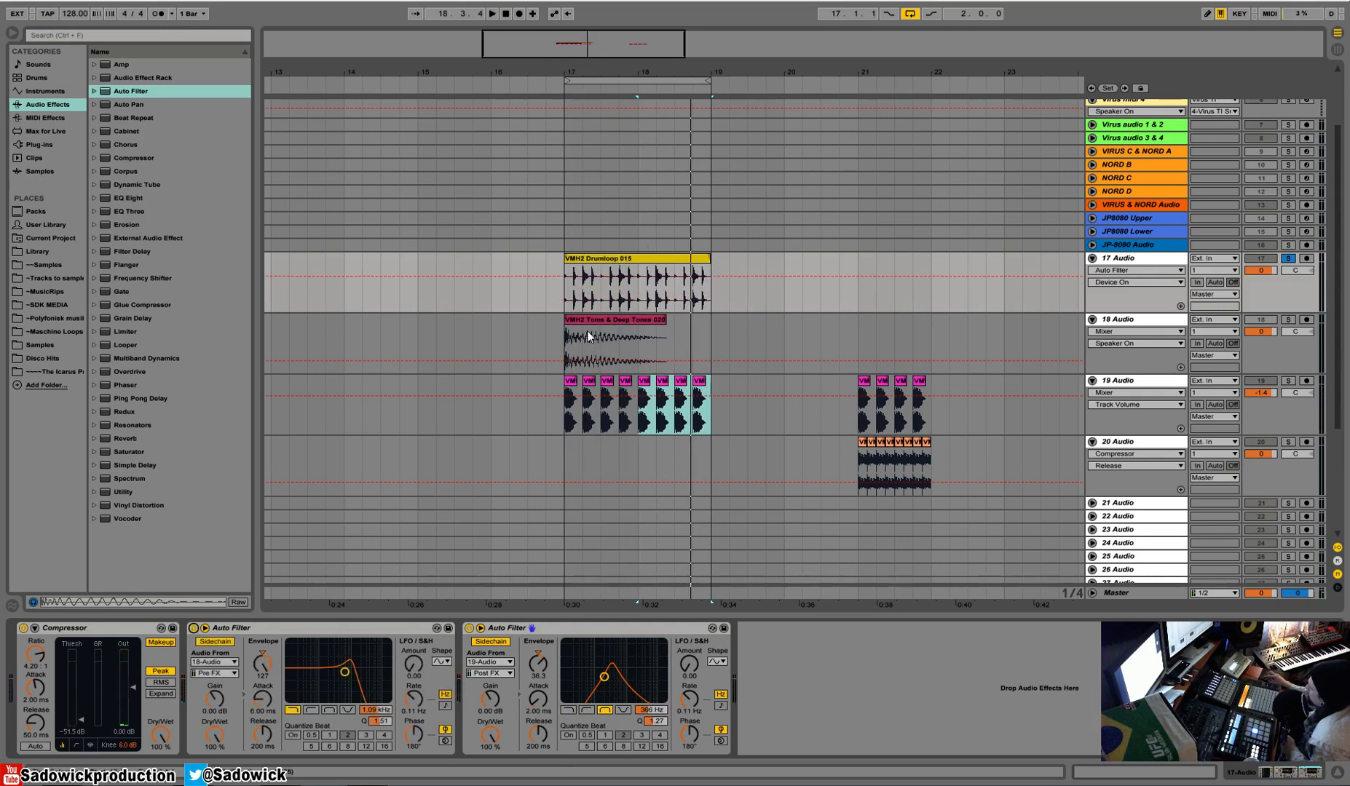
pyautogui.press('space')
# Play 17 Audio and set the first Auto Filter's envelope modulation to 42.3.
pyautogui.click(661, 321)
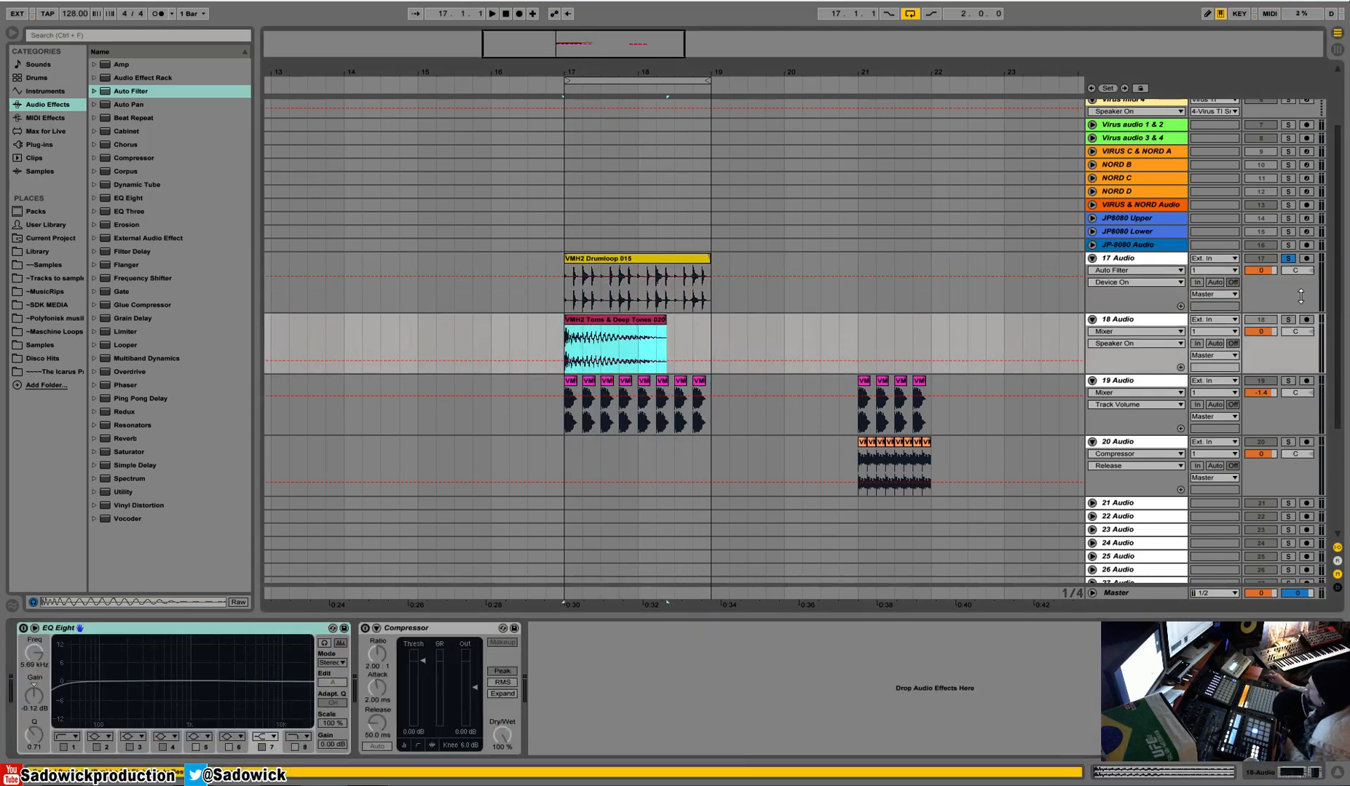
pyautogui.click(1300, 301)
pyautogui.press('space')
pyautogui.click(266, 669)
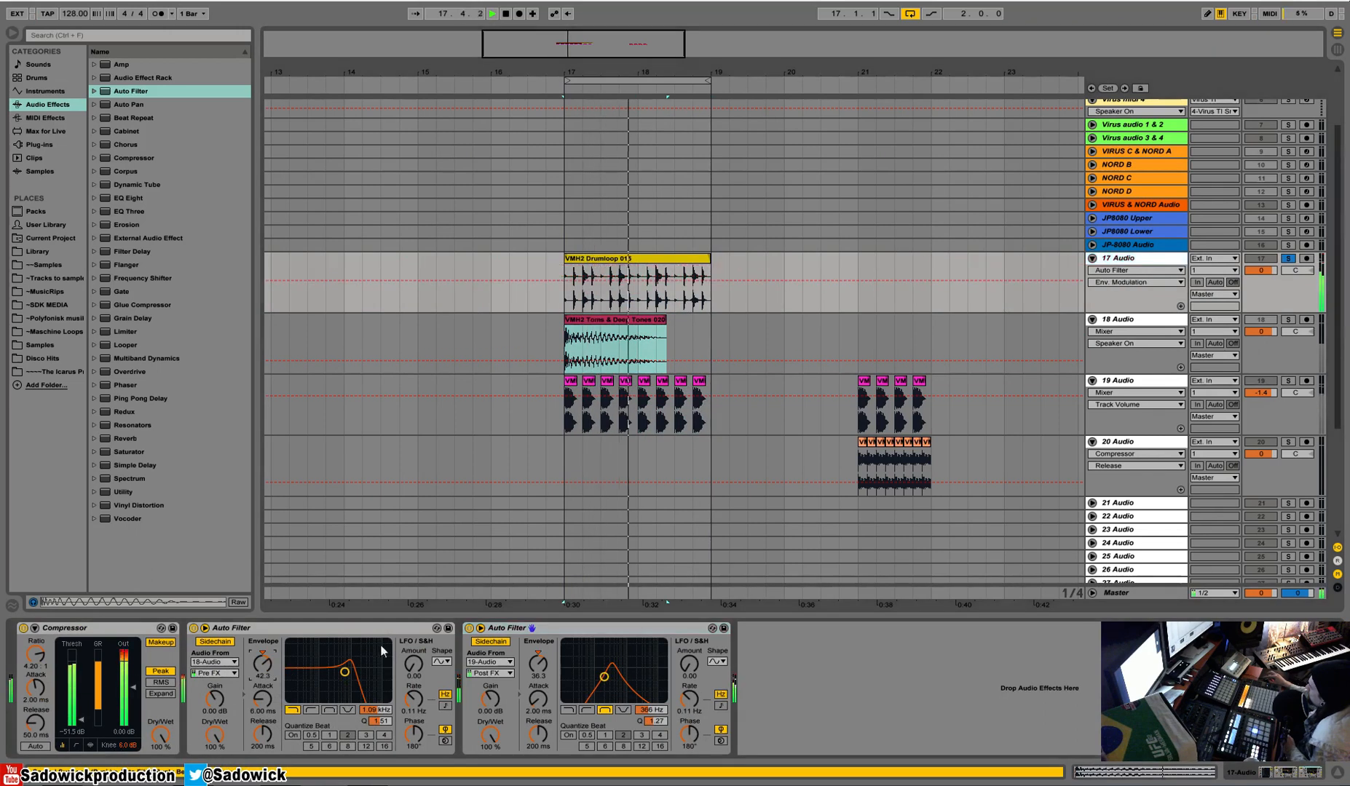
# Set the second Auto Filter's LFO amount to 21.7 and switch it to a tempo-synced rate of 3/4.
pyautogui.moveTo(689, 664); pyautogui.dragTo(689, 648)
pyautogui.click(720, 705)
pyautogui.click(692, 699)
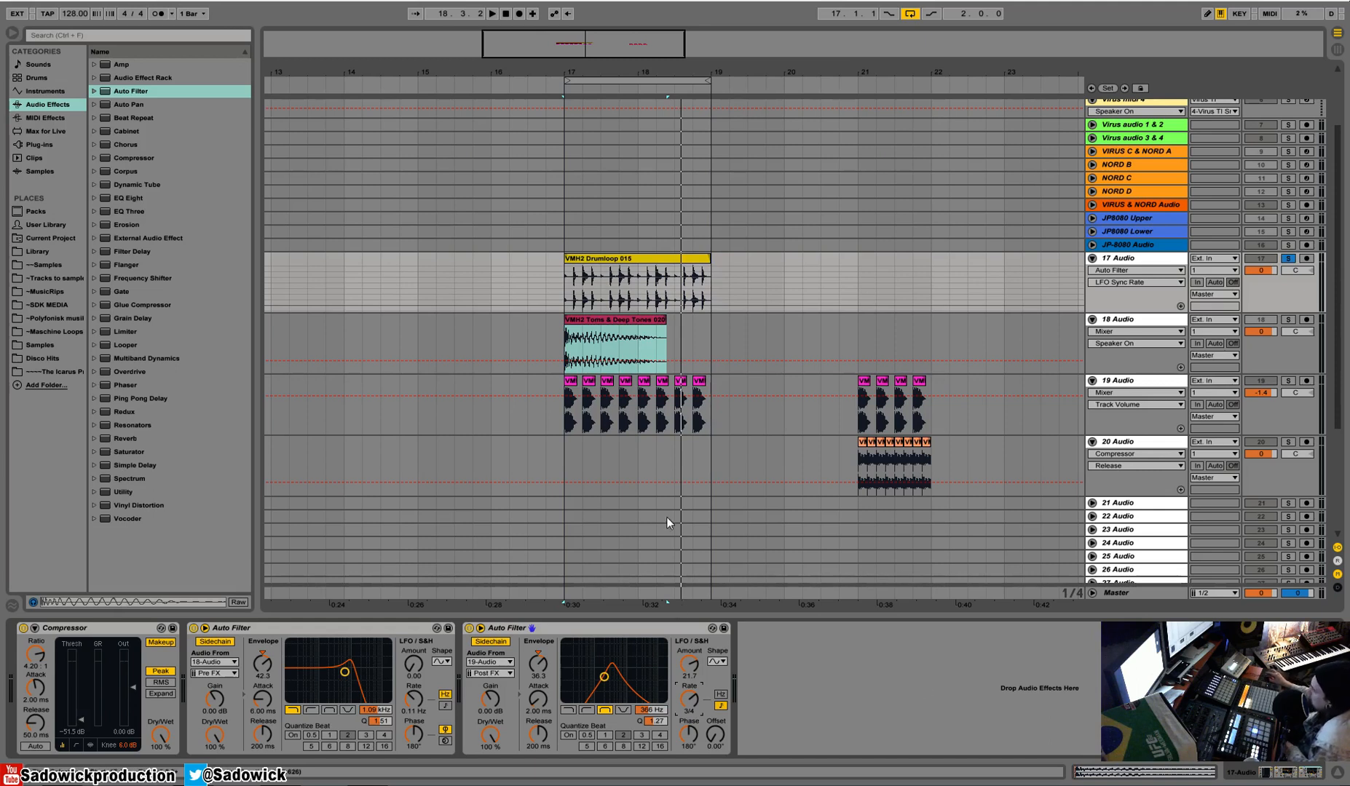
# Add a Ping Pong Delay after the filters, with its filter at 830 Hz, bandwidth 5.39 and dry/wet 36 %.
pyautogui.click(195, 398)
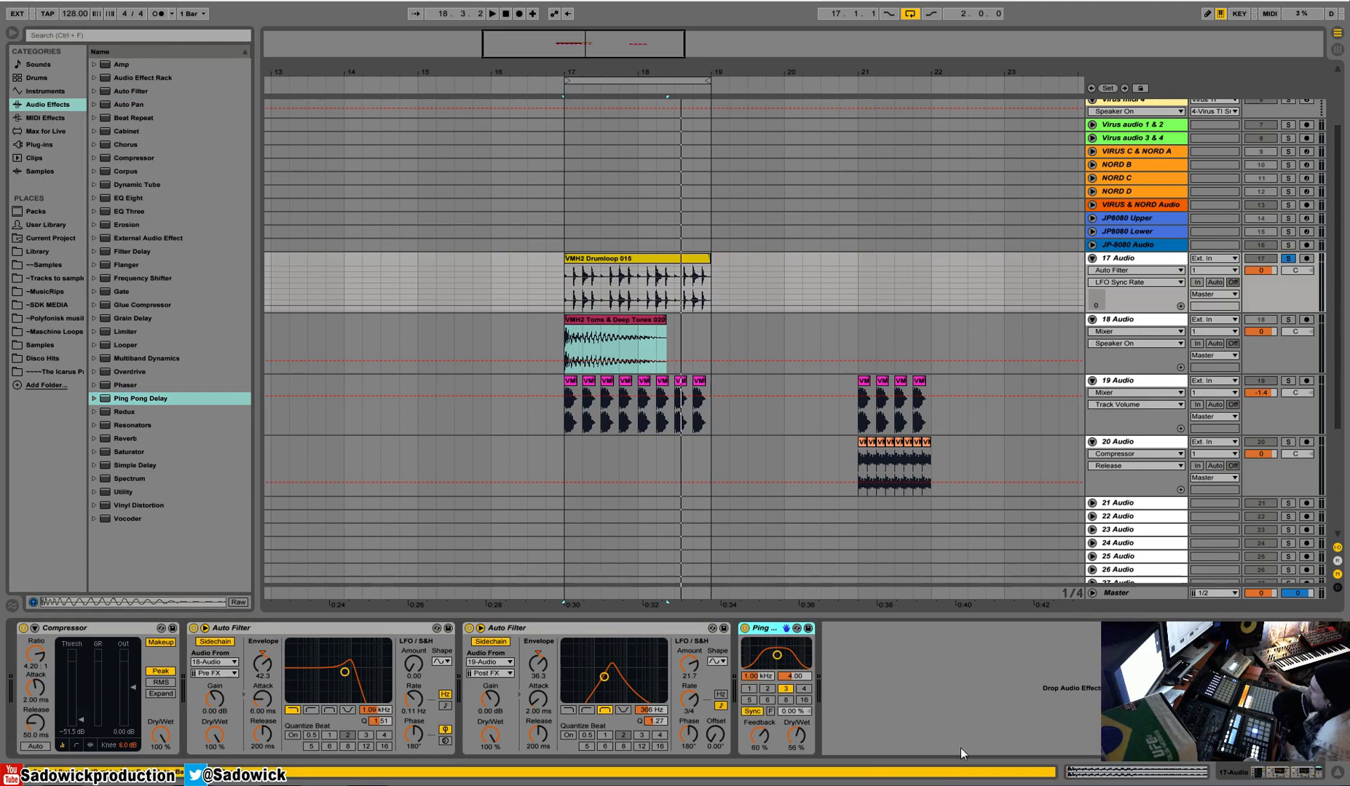
pyautogui.press('space')
pyautogui.moveTo(770, 661); pyautogui.dragTo(768, 658)
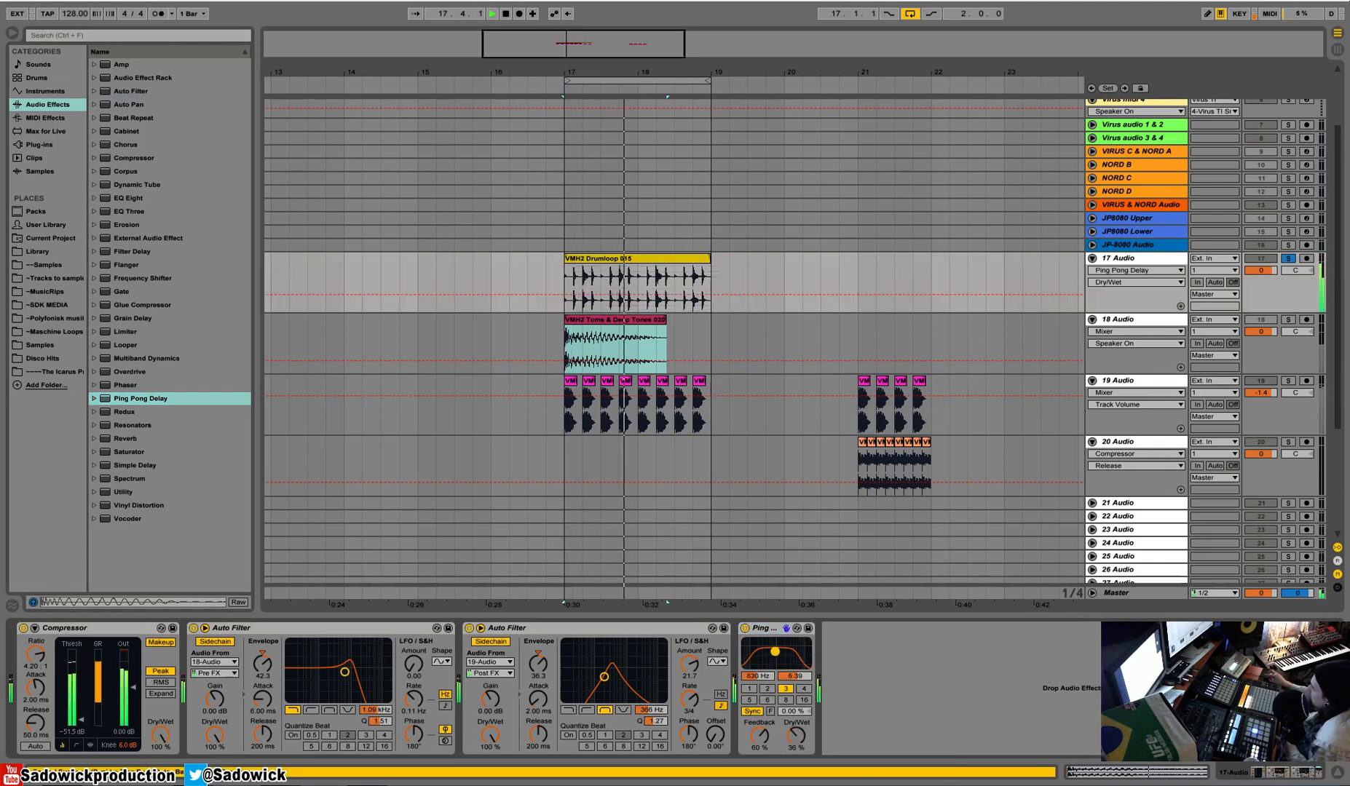
# Add a second Compressor after the Ping Pong Delay on 17 Audio.
pyautogui.moveTo(190, 159); pyautogui.dragTo(911, 678)
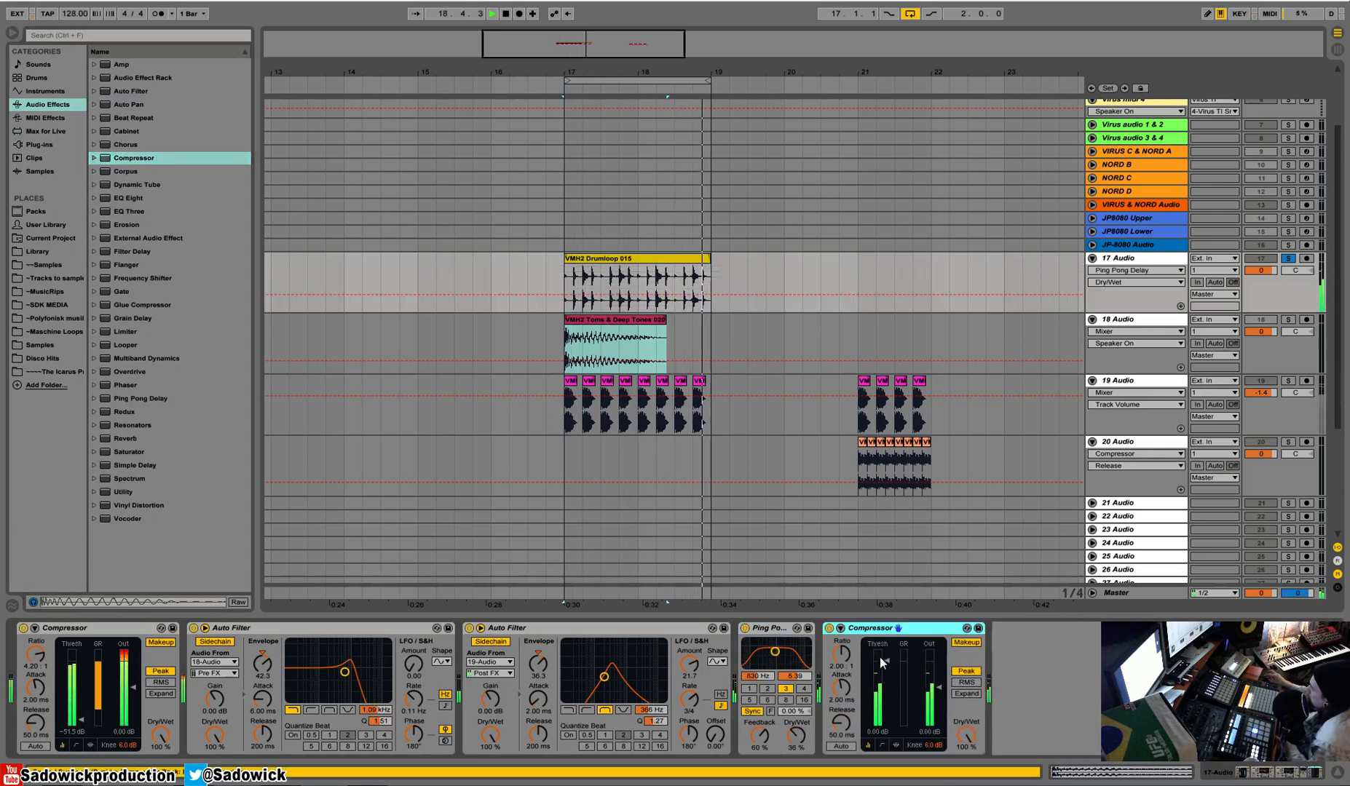